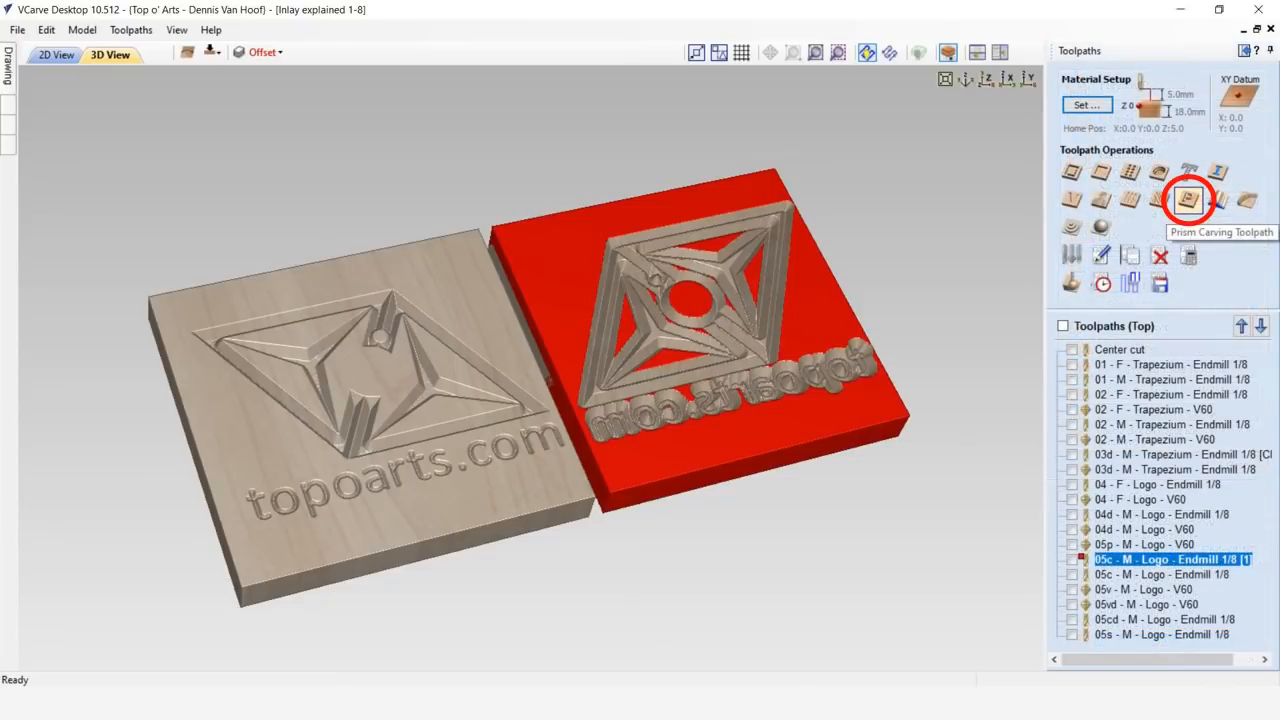
{"action": "left_click", "coordinate": [1188, 200]}
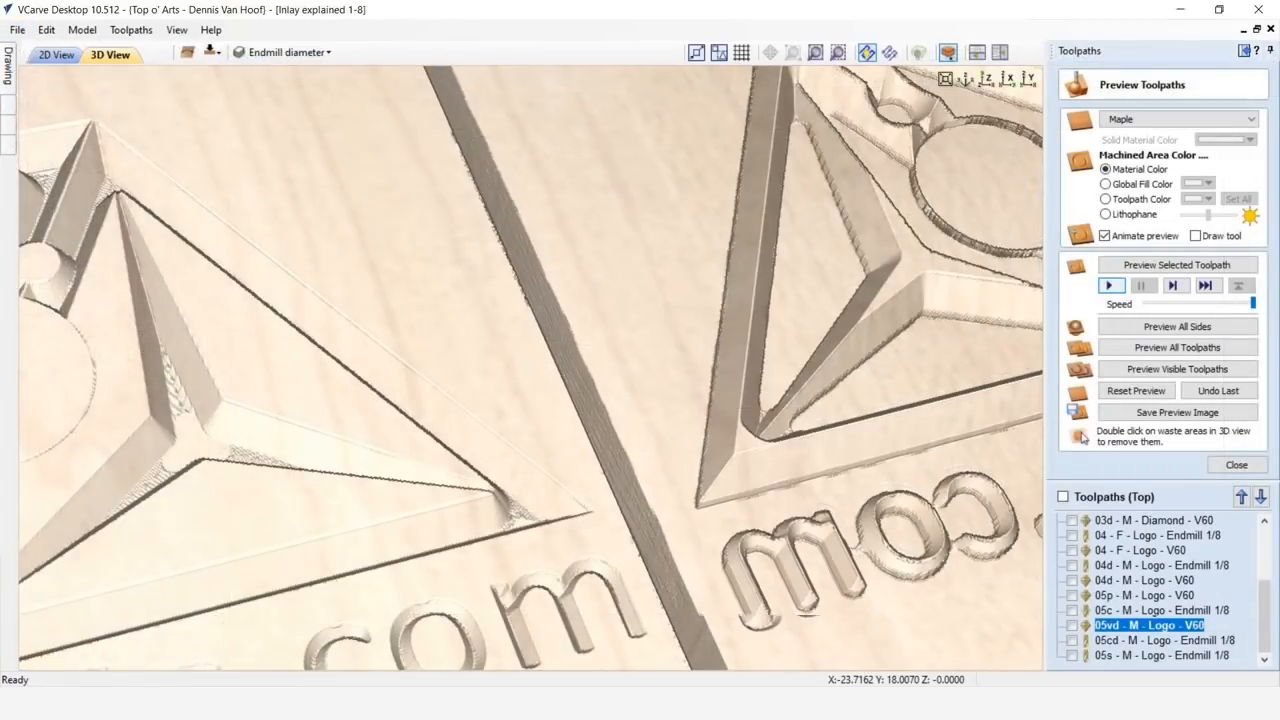
- Preview the male logo toolpaths 05cd - M - Logo - Endmill 1/8 and 05s - M - Logo - Endmill 1/8 on the maple material
{"action": "key", "text": "Down"}
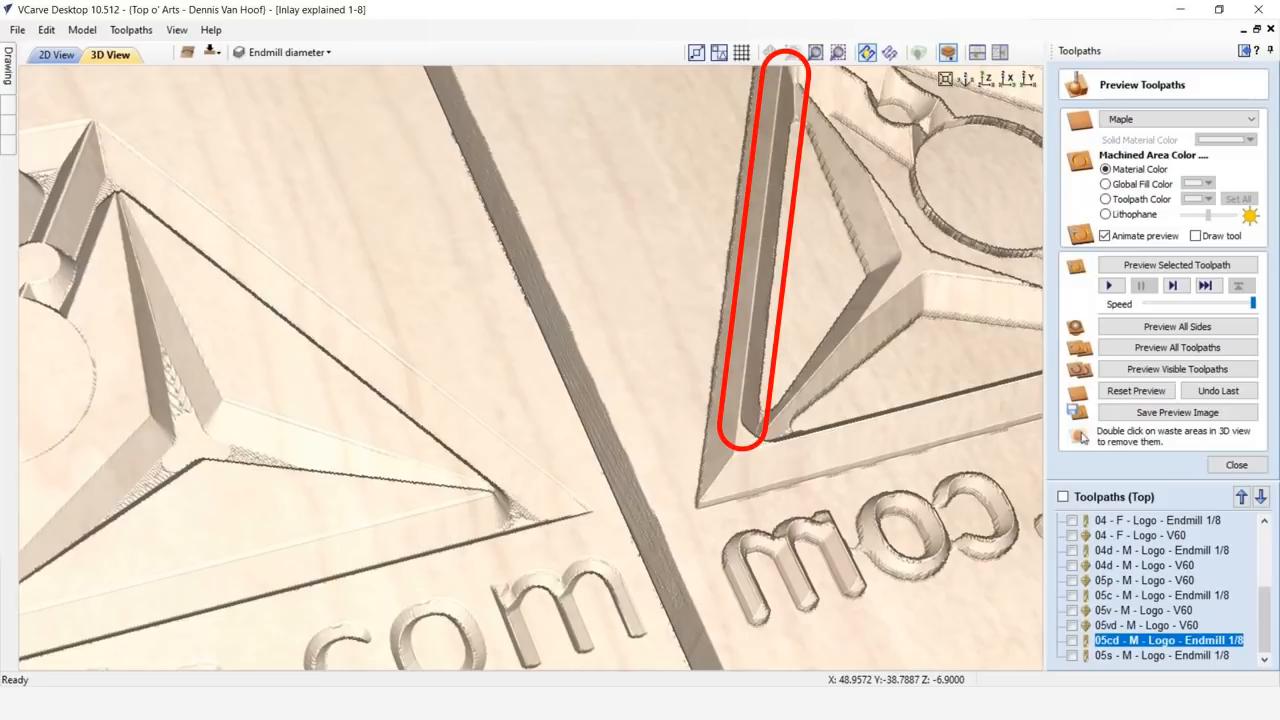
{"action": "key", "text": "Down"}
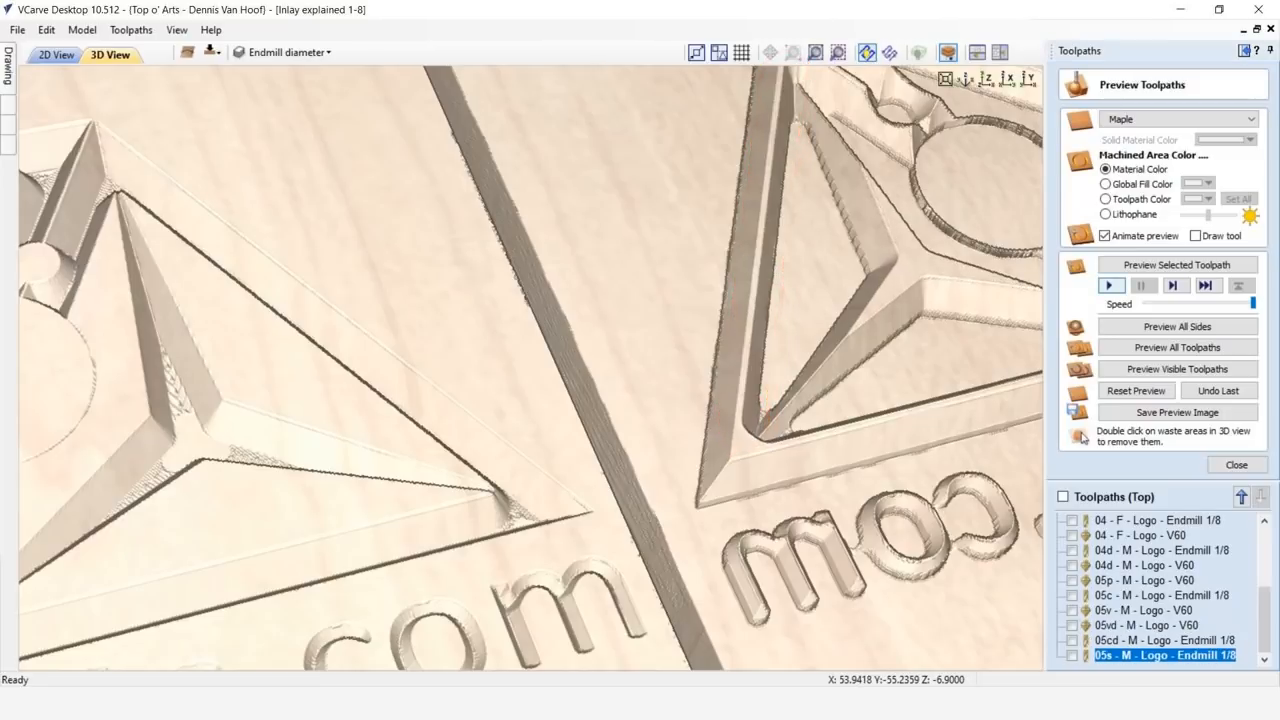
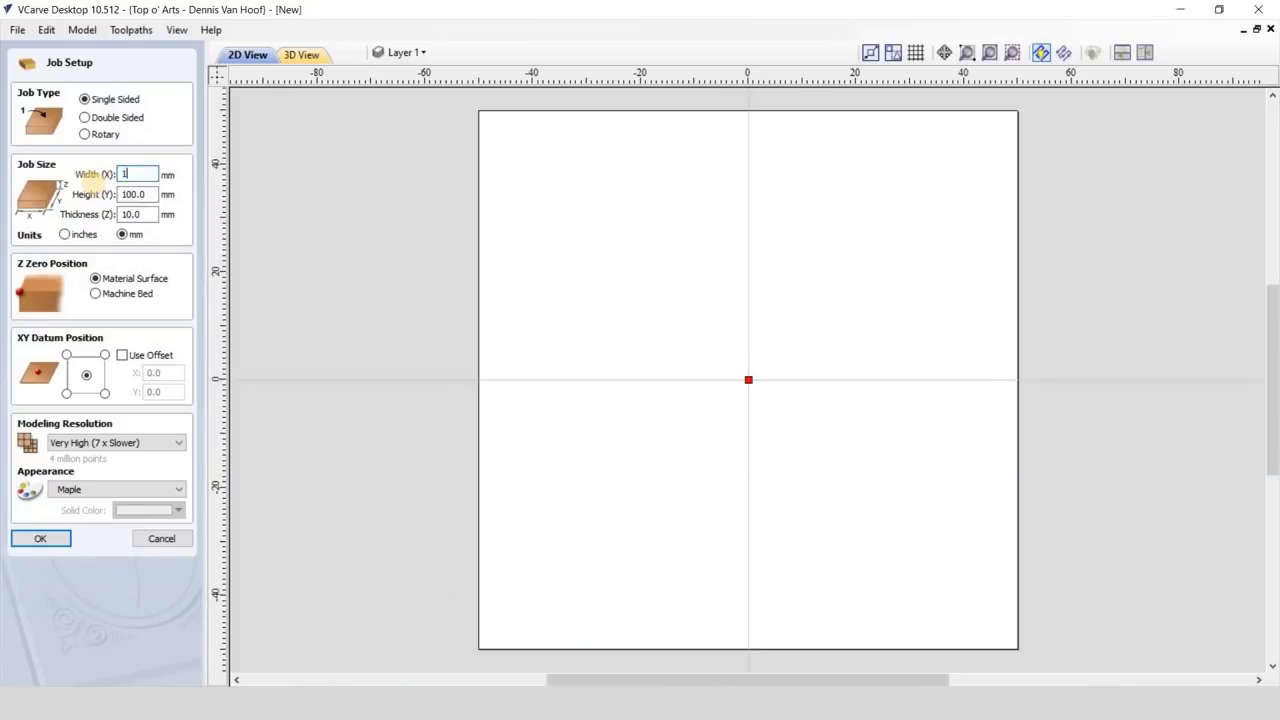
- Set up a double-sided job 177 mm wide, 625 mm high and 18 mm thick
{"action": "type", "text": "77"}
{"action": "key", "text": "Tab"}
{"action": "type", "text": "62"}
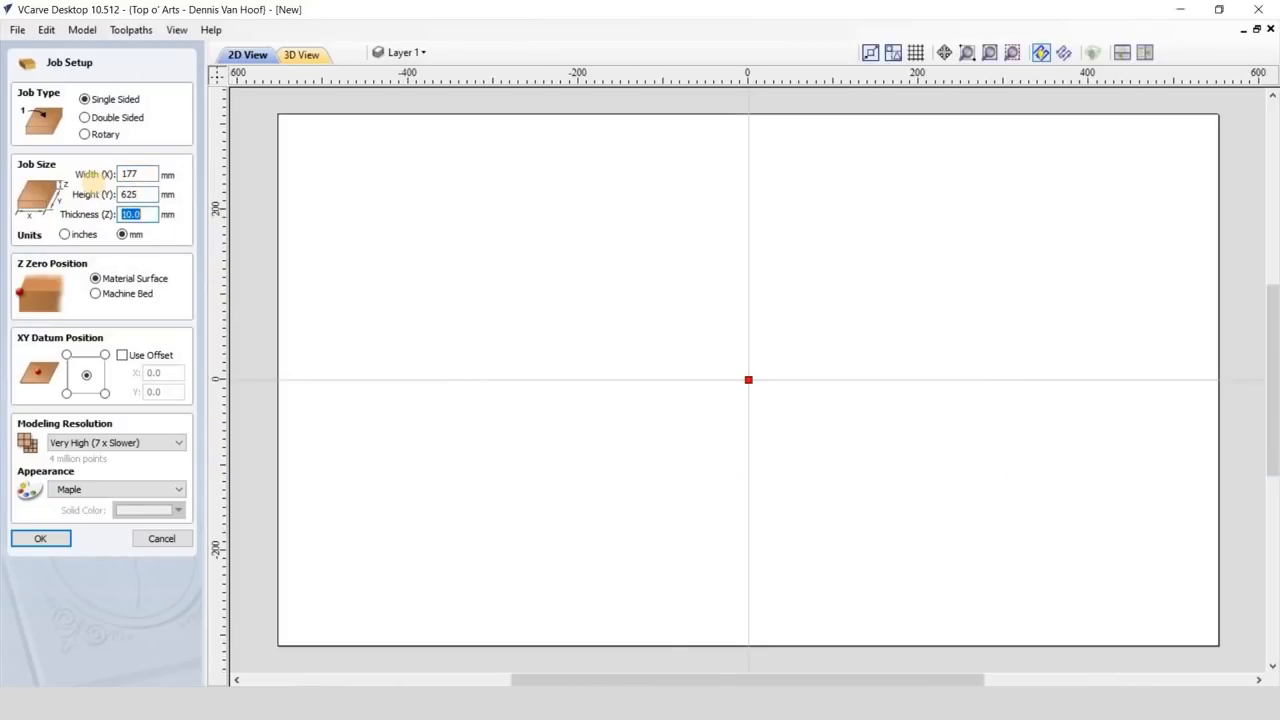
{"action": "type", "text": "18"}
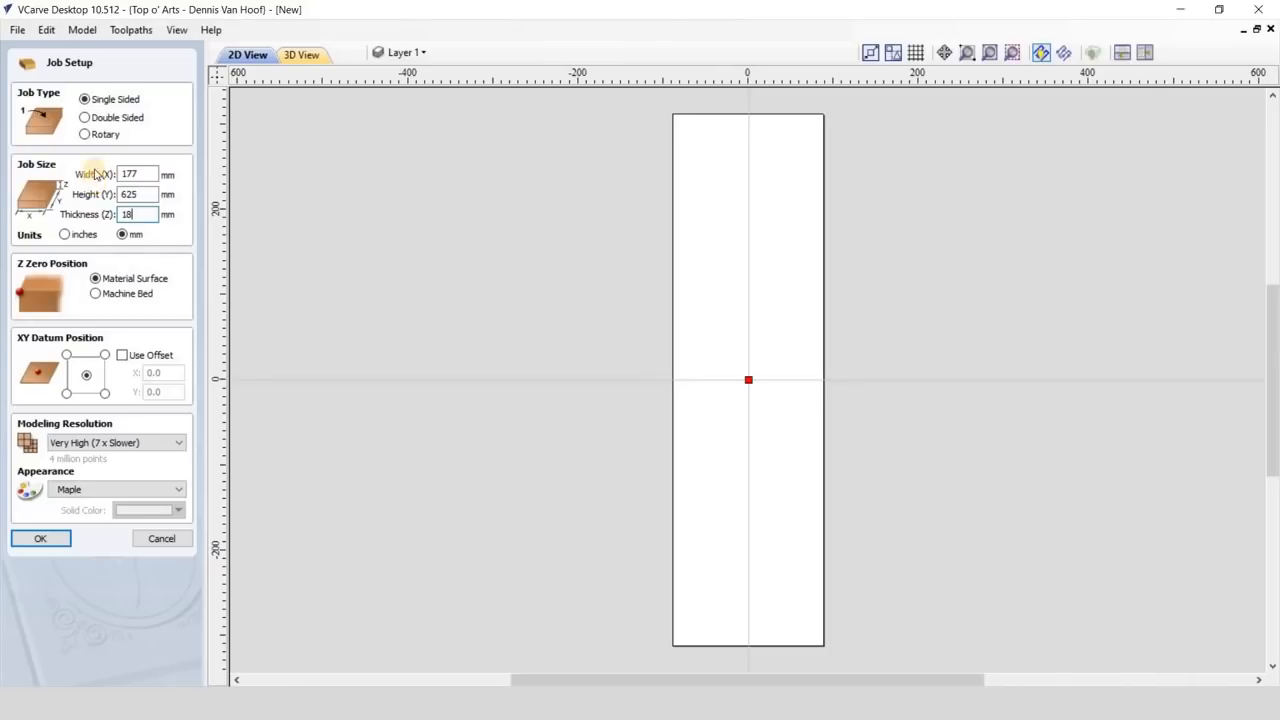
{"action": "left_click", "coordinate": [86, 118]}
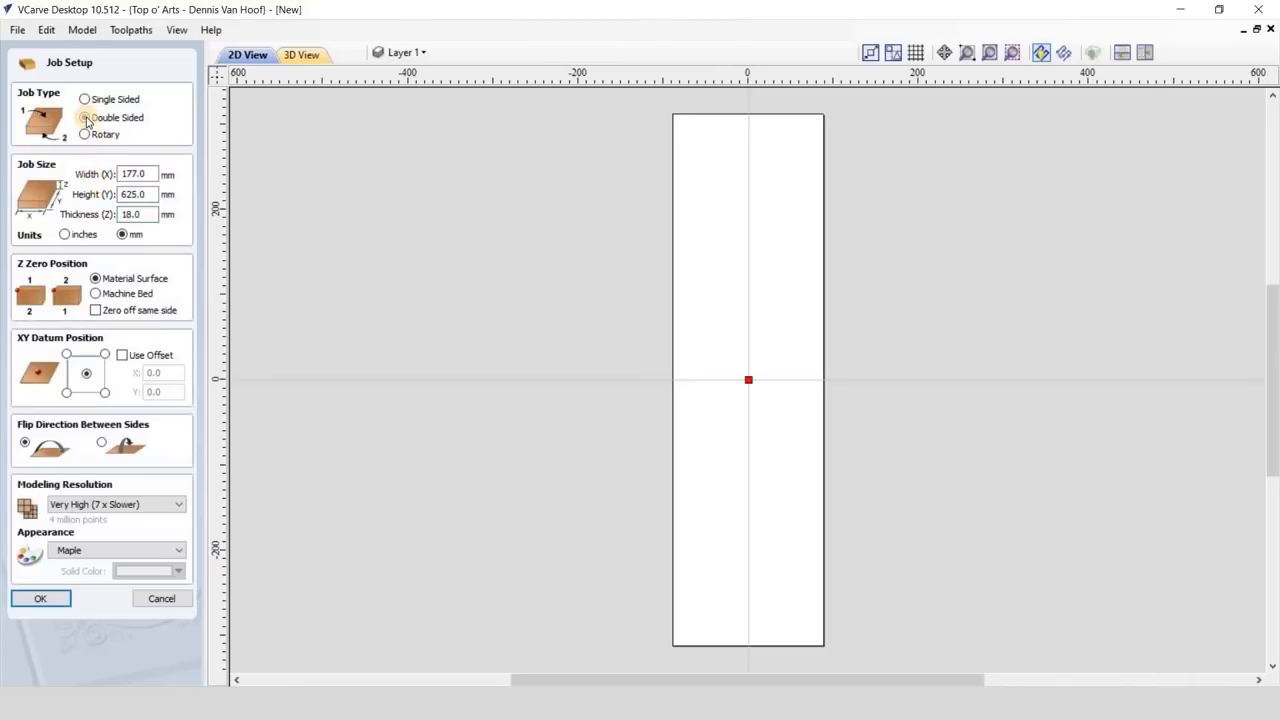
{"action": "left_click", "coordinate": [48, 600]}
- Check the blank board in 3D, then import the image "Geisha line drawing" into the 2D layout
{"action": "left_click", "coordinate": [301, 56]}
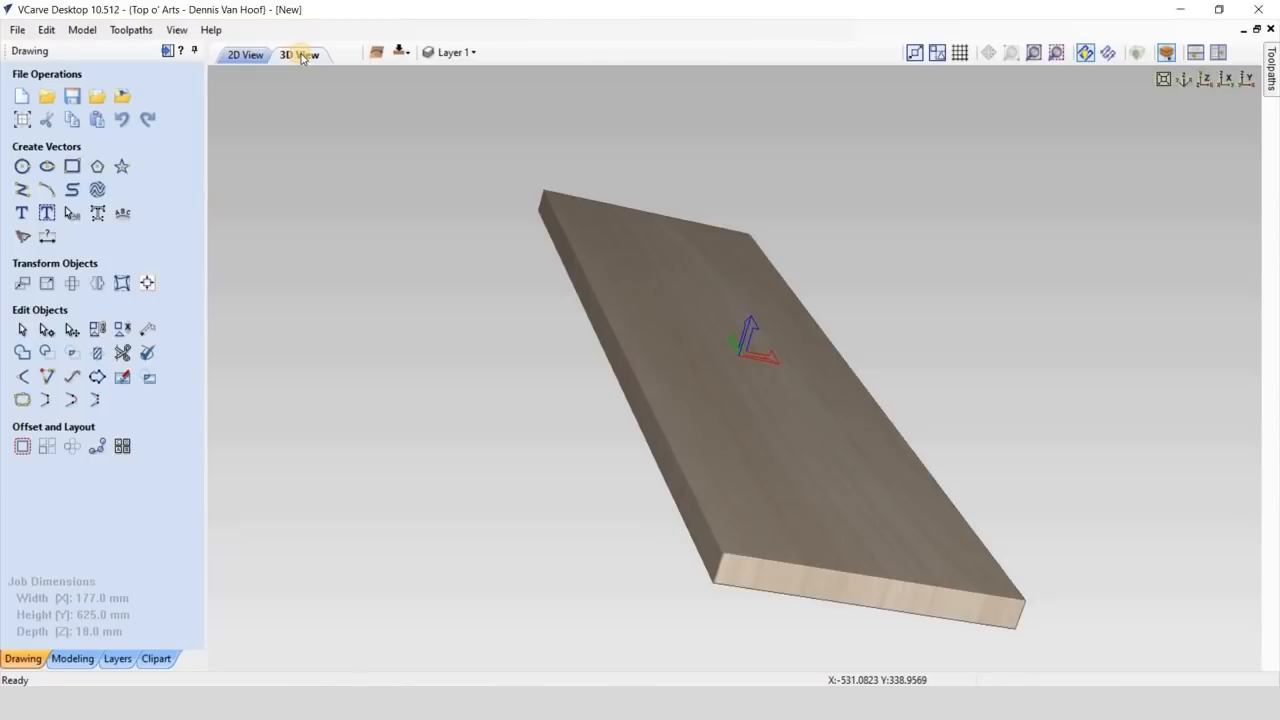
{"action": "mouse_move", "coordinate": [637, 541]}
{"action": "left_mouse_down"}
{"action": "mouse_move", "coordinate": [674, 411]}
{"action": "mouse_move", "coordinate": [630, 546]}
{"action": "left_mouse_up"}
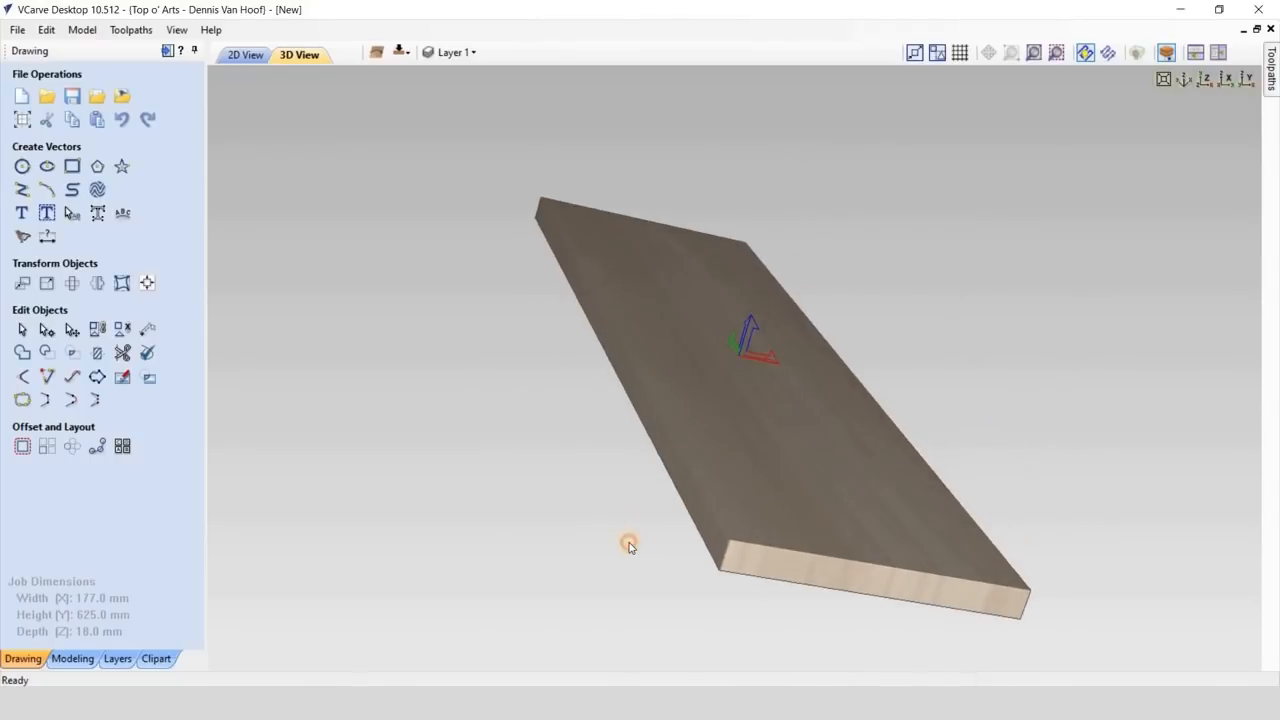
{"action": "left_click", "coordinate": [238, 58]}
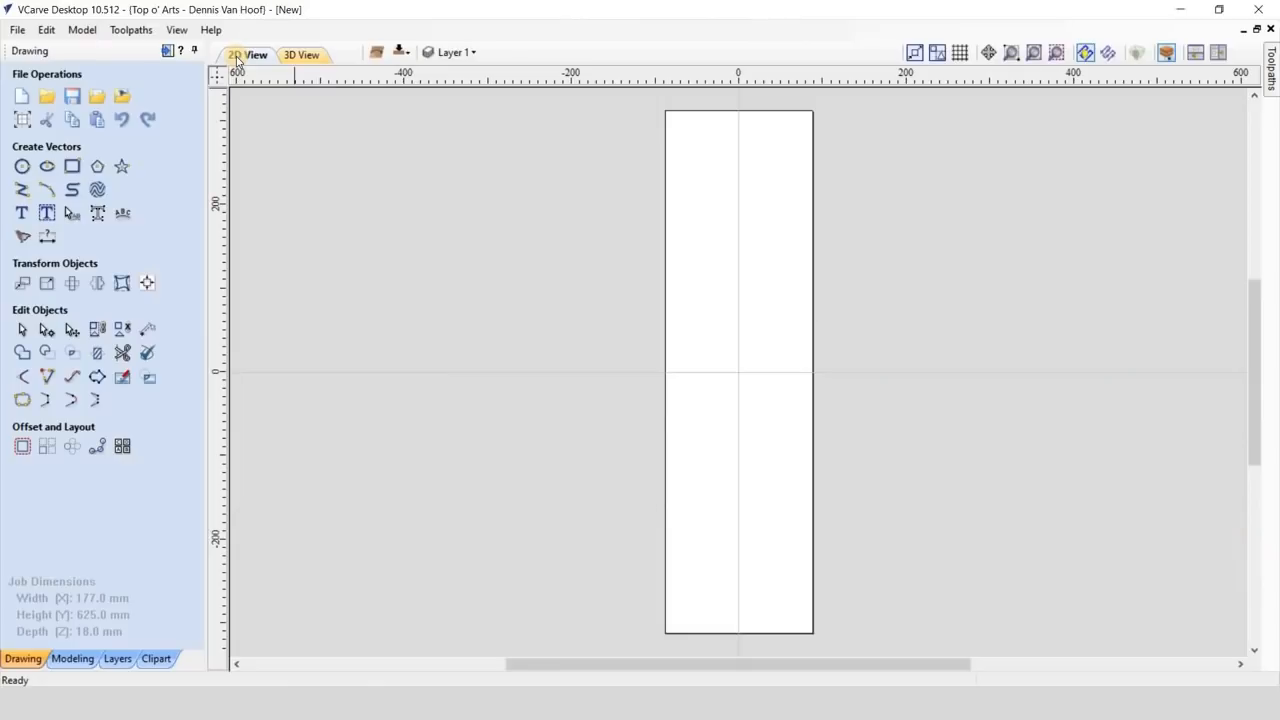
{"action": "left_click", "coordinate": [122, 96]}
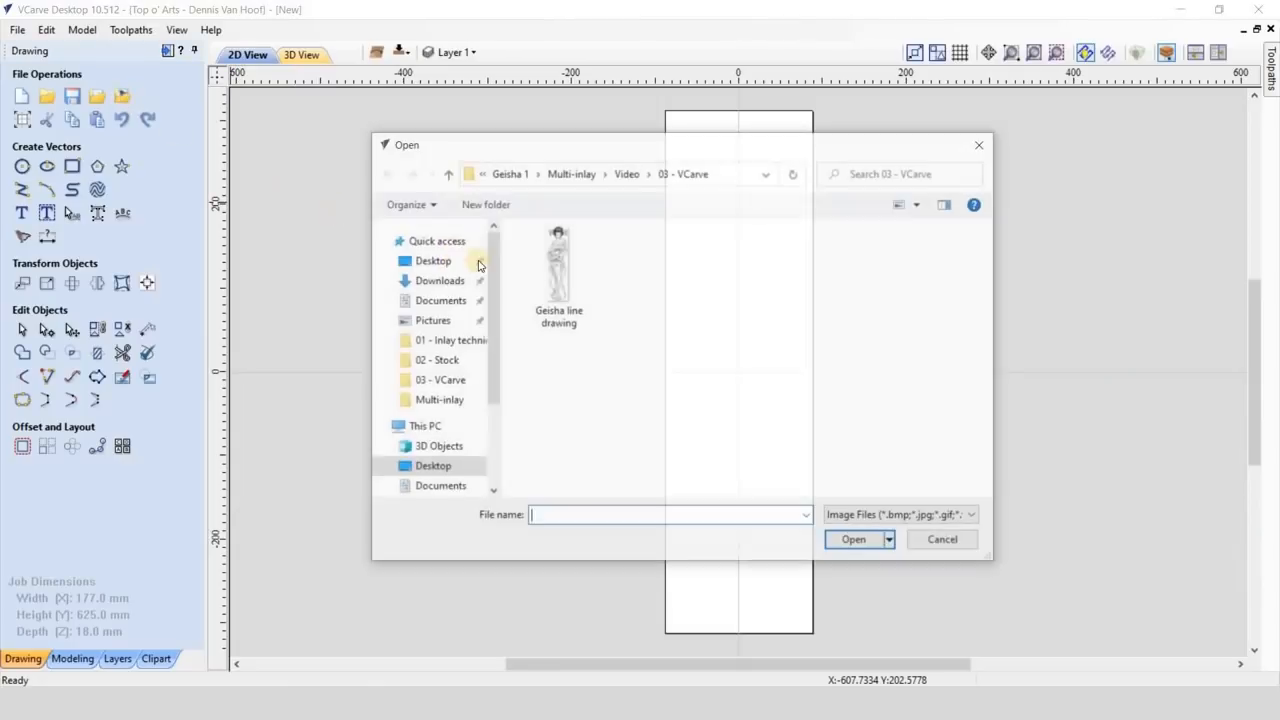
{"action": "left_click", "coordinate": [558, 275]}
{"action": "left_click", "coordinate": [852, 542]}
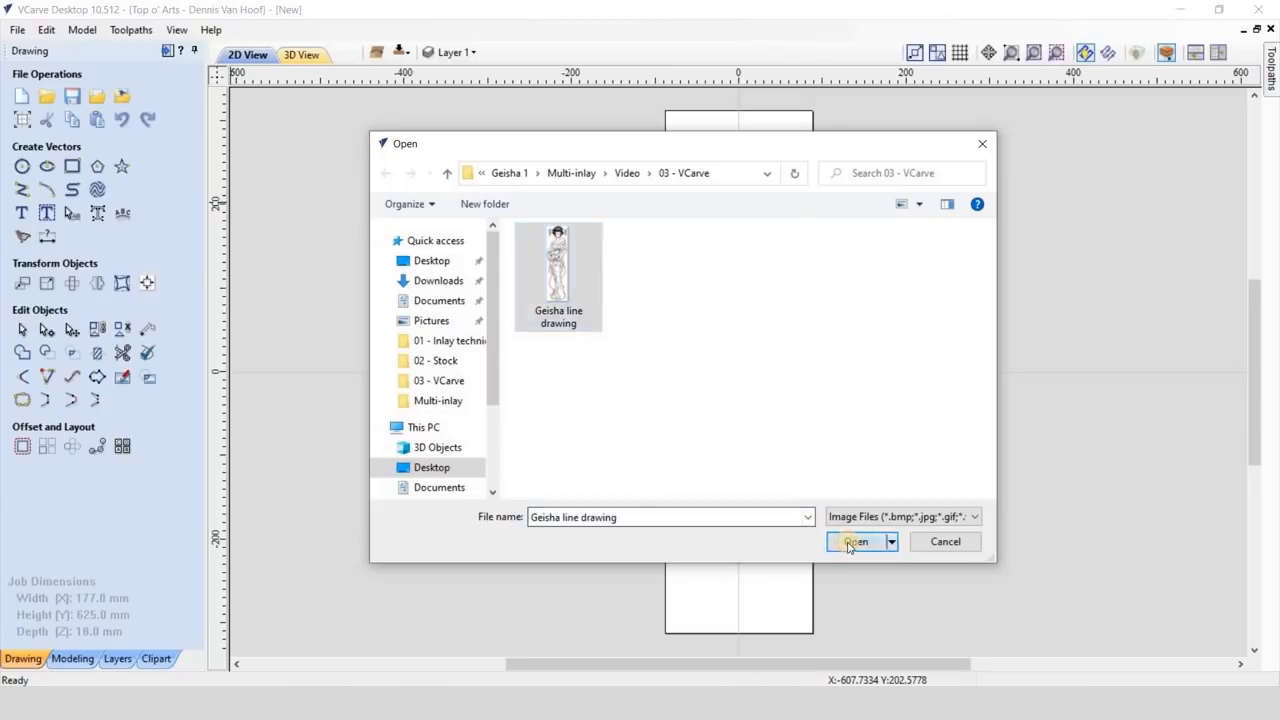
- Trace the geisha bitmap in color mode with all eight dark colors included, and apply the resulting grouped vectors
{"action": "left_click", "coordinate": [30, 239]}
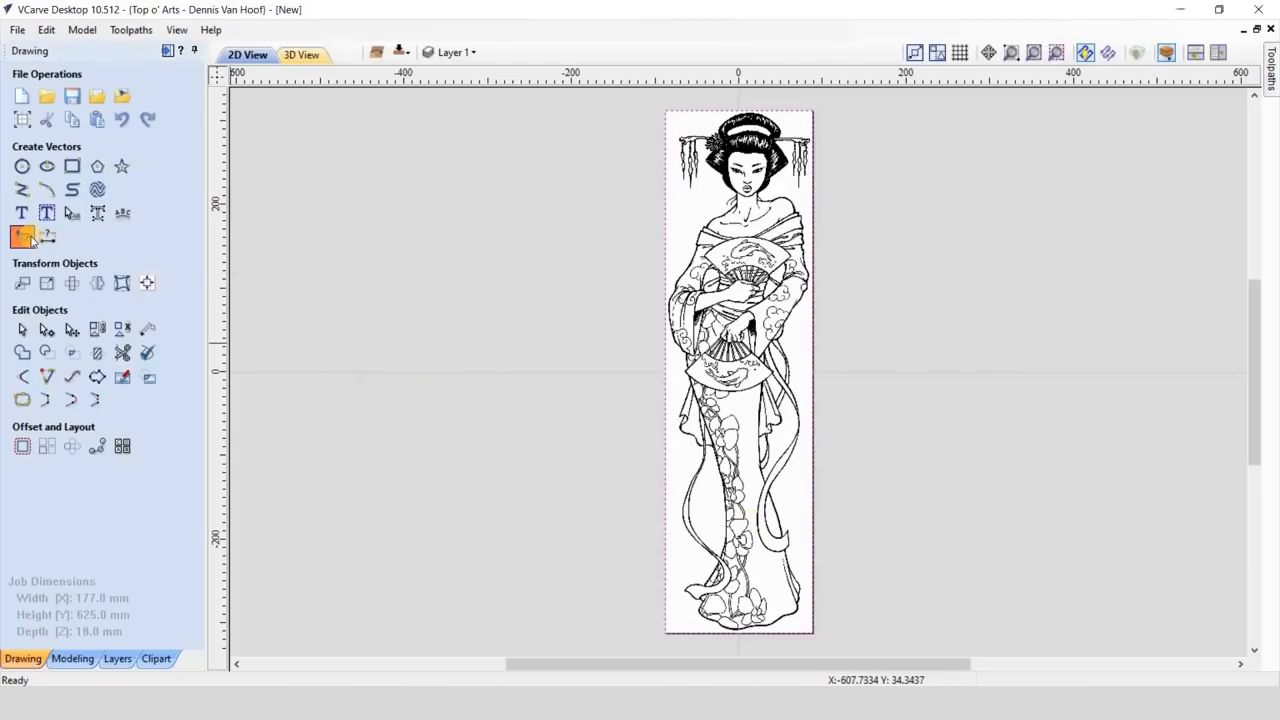
{"action": "left_click", "coordinate": [77, 298]}
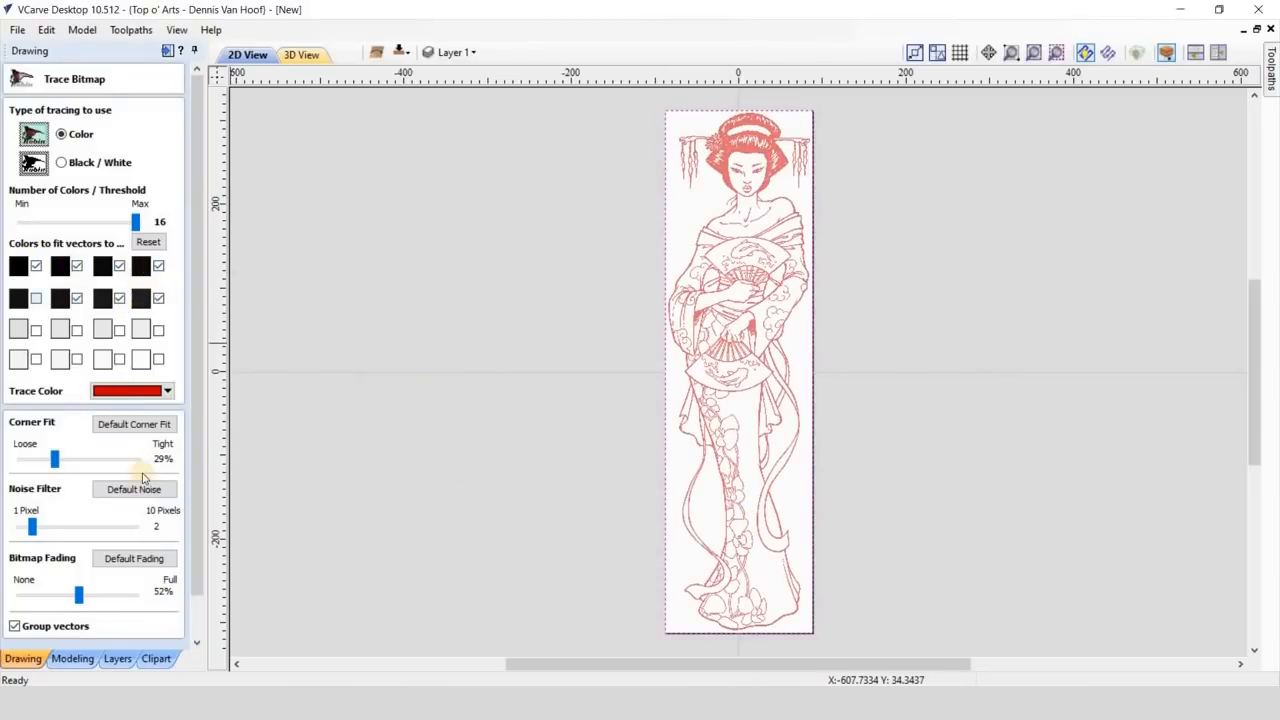
{"action": "scroll", "coordinate": [196, 624], "scroll_direction": "down", "scroll_amount": 1}
{"action": "left_click", "coordinate": [160, 614]}
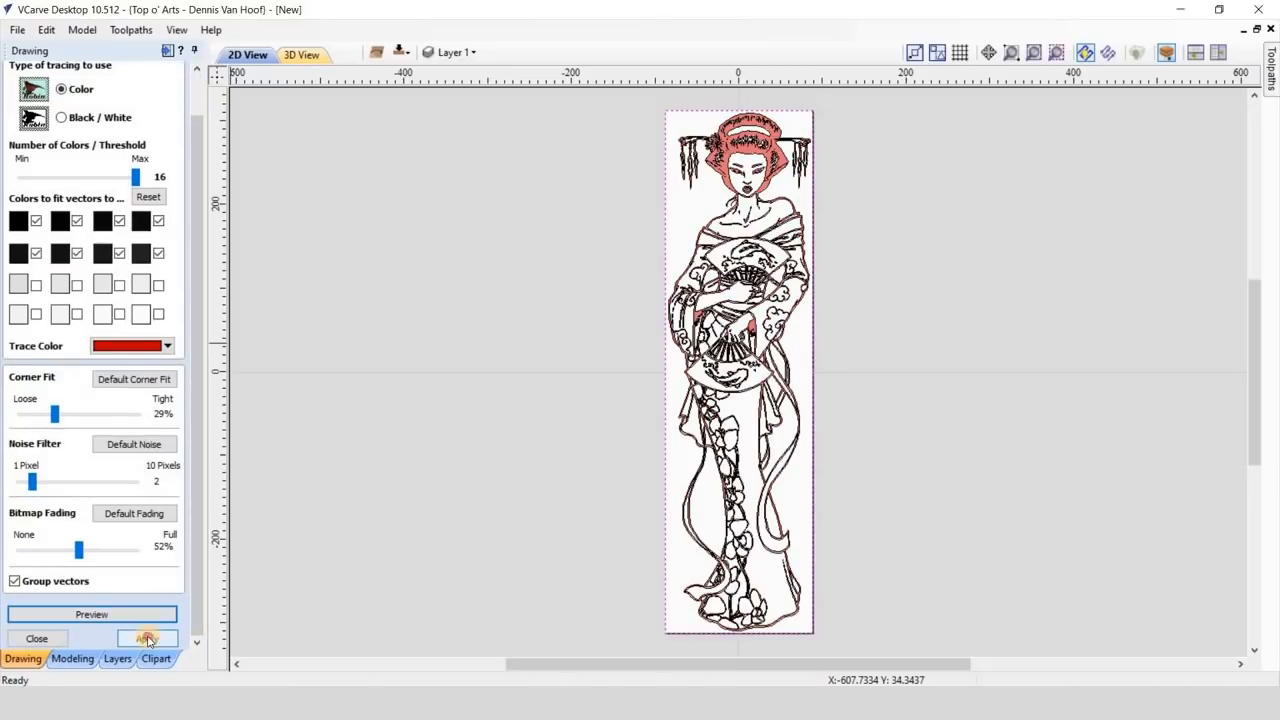
{"action": "left_click", "coordinate": [42, 638]}
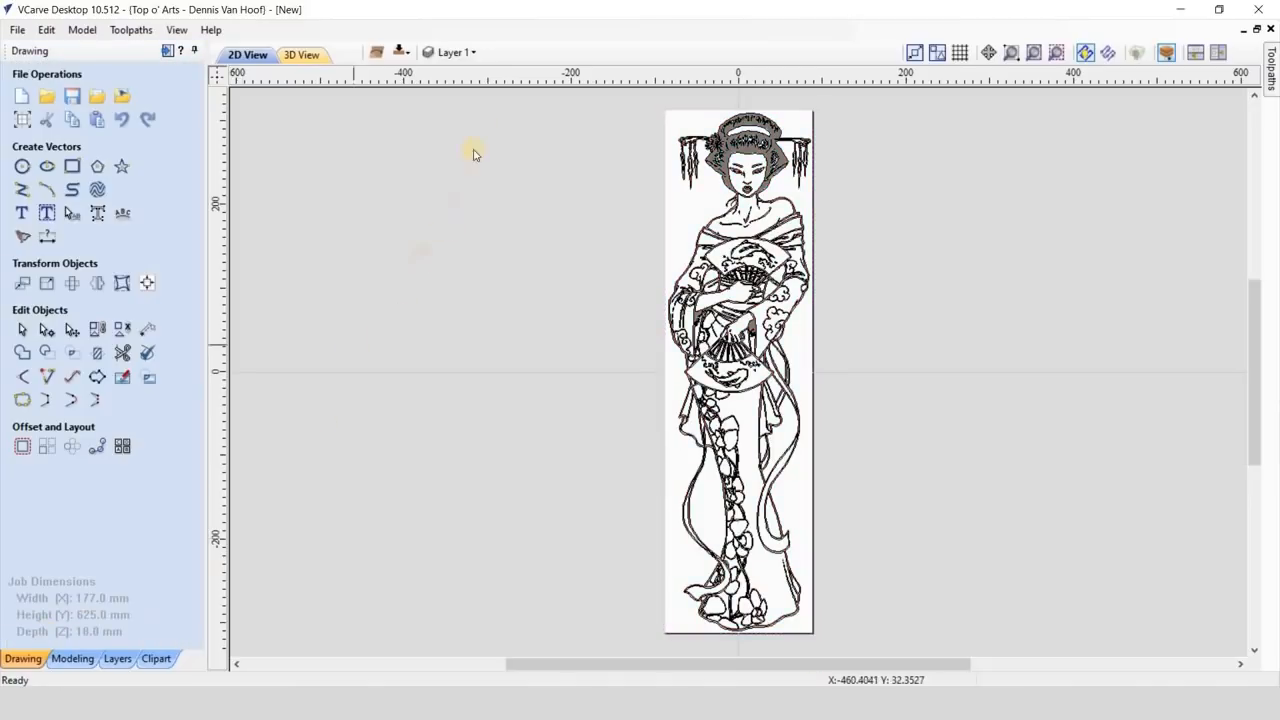
- Hide the Bitmap Layer so only the traced vectors show
{"action": "left_click", "coordinate": [474, 53]}
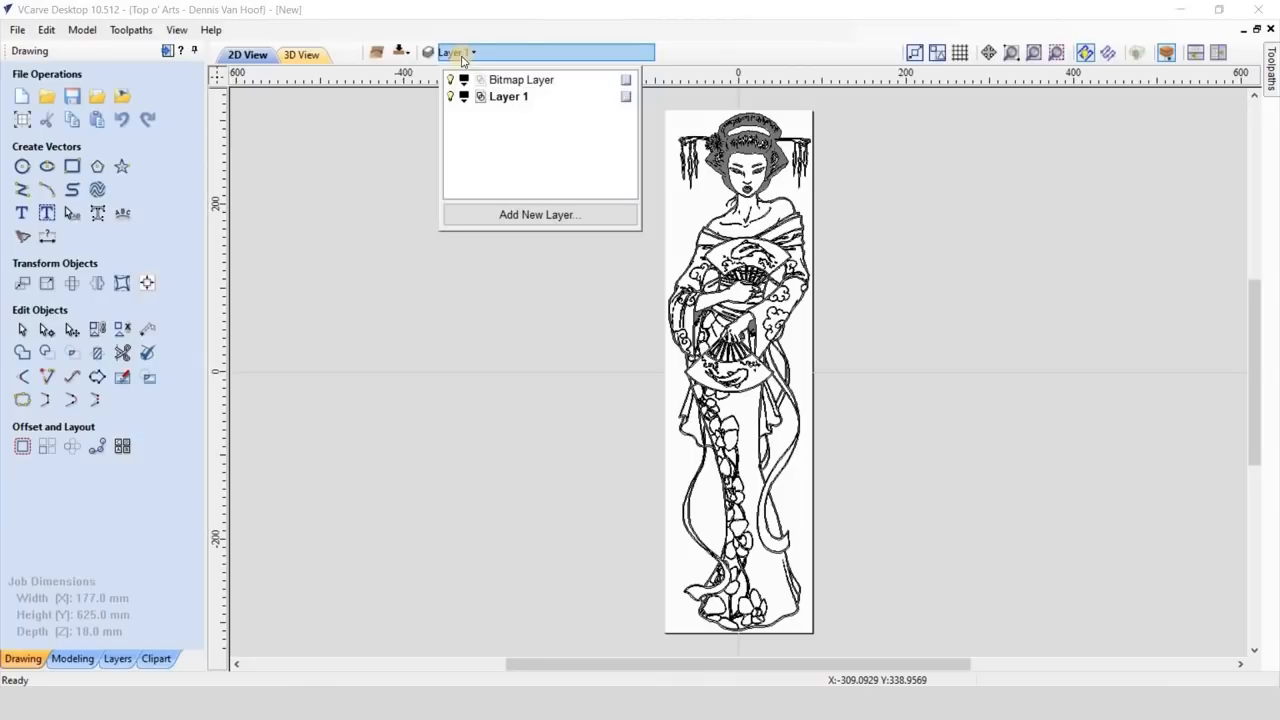
{"action": "left_click", "coordinate": [449, 81]}
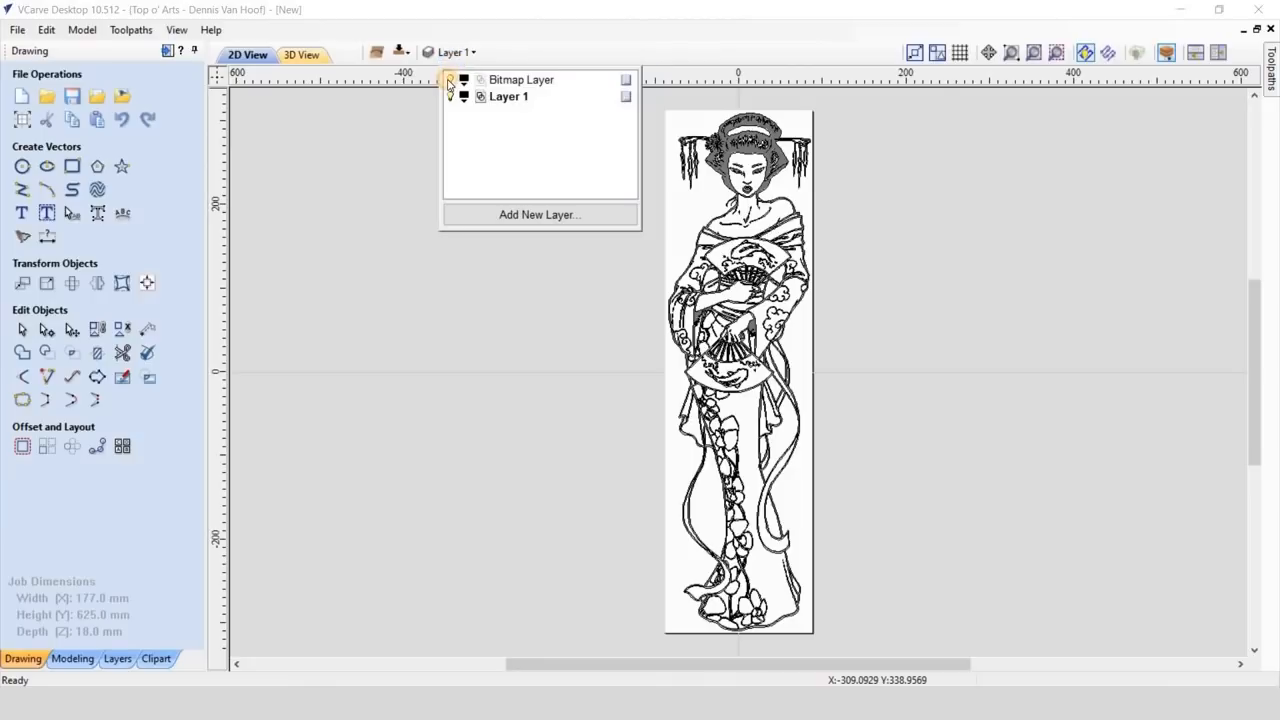
{"action": "left_click", "coordinate": [394, 259]}
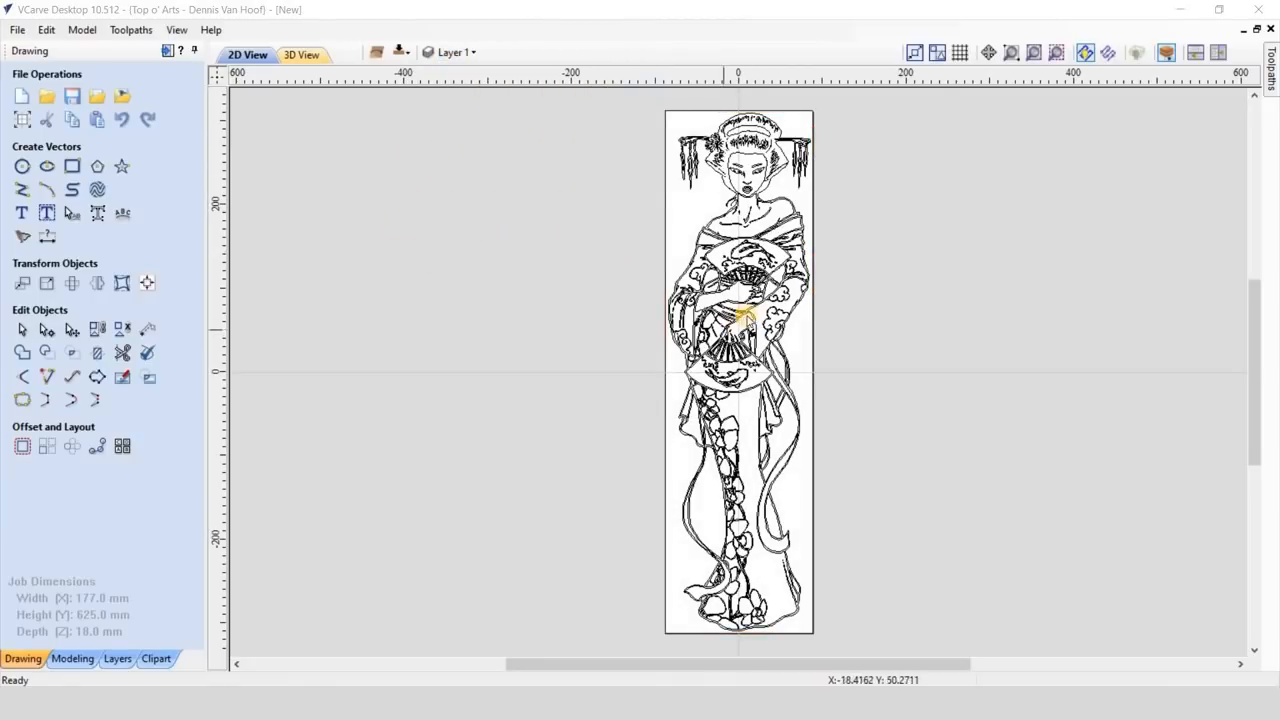
- Ungroup the traced geisha vectors back onto their original object layers
{"action": "left_click", "coordinate": [750, 315]}
{"action": "right_click", "coordinate": [750, 315]}
{"action": "mouse_move", "coordinate": [870, 419]}
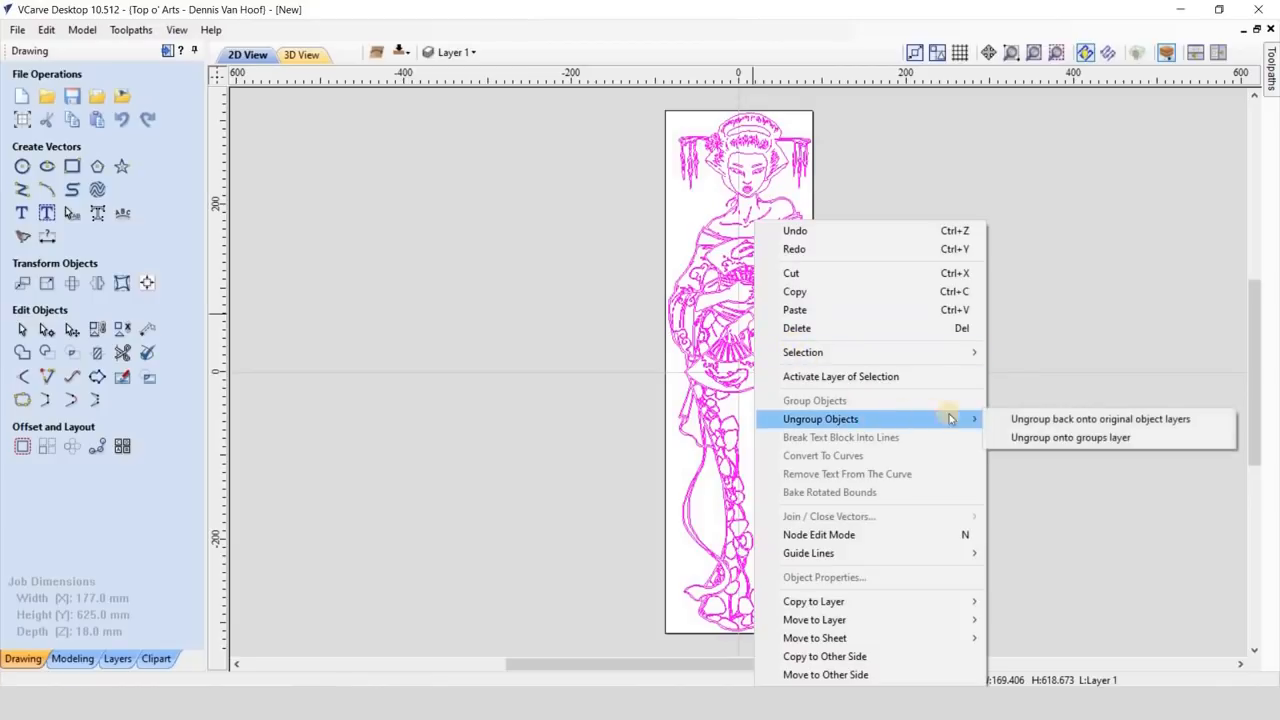
{"action": "left_click", "coordinate": [1001, 419]}
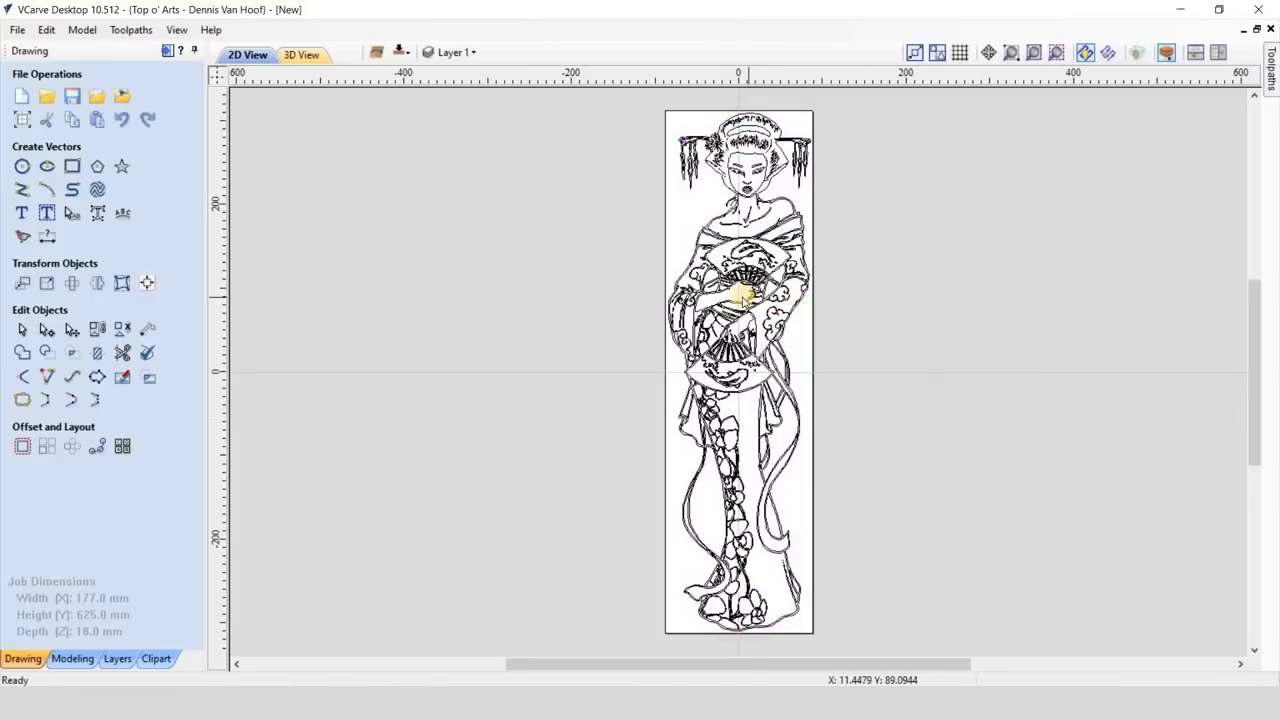
- Group the vectors outlining the arm and hands, shoulders and neck, face, eyes, lips and the hair flower's centre
{"action": "scroll", "coordinate": [741, 314], "scroll_direction": "up", "scroll_amount": 4}
{"action": "scroll", "coordinate": [741, 314], "scroll_direction": "up", "scroll_amount": 2}
{"action": "left_click", "coordinate": [740, 324]}
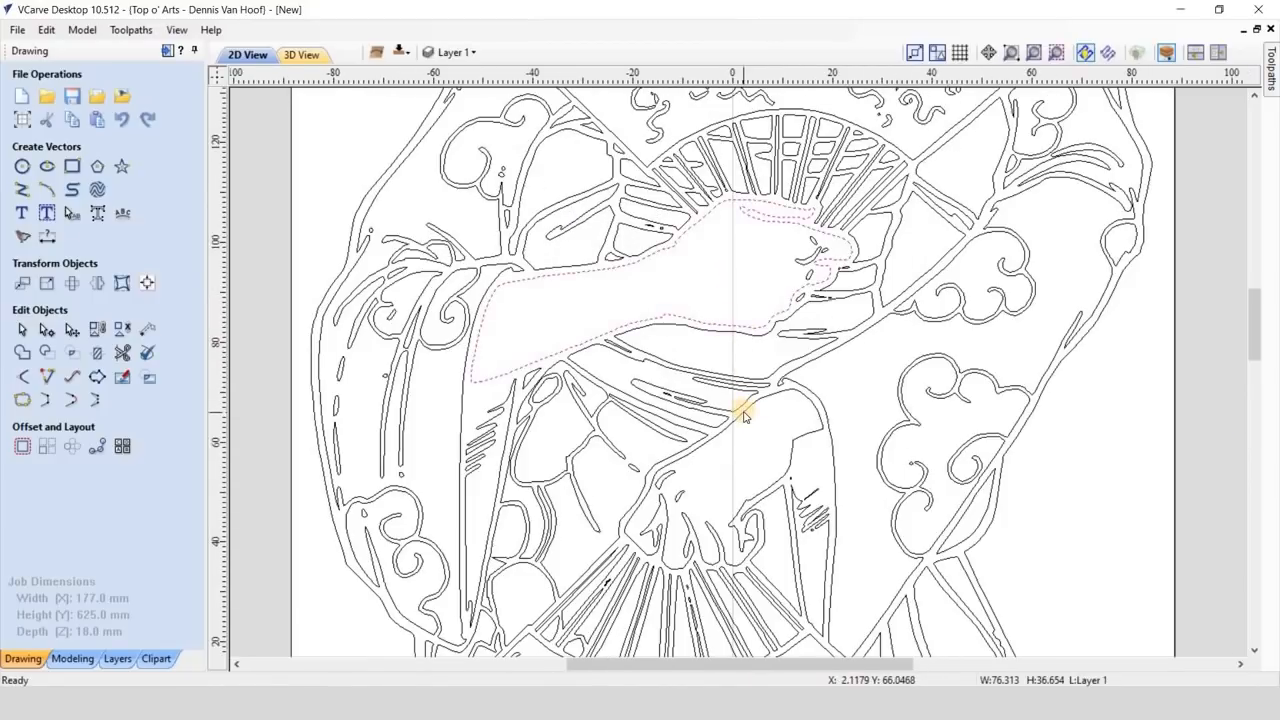
{"action": "left_click", "coordinate": [743, 415], "text": "shift"}
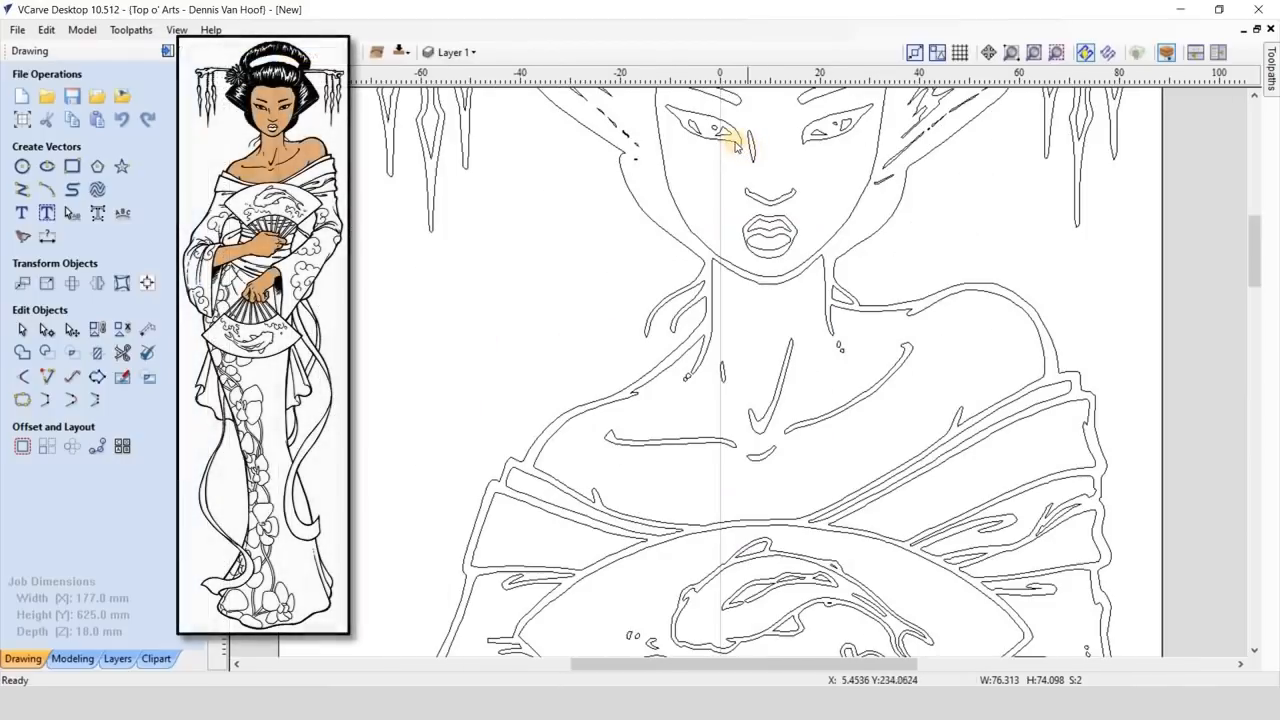
{"action": "left_click", "coordinate": [748, 148], "text": "shift"}
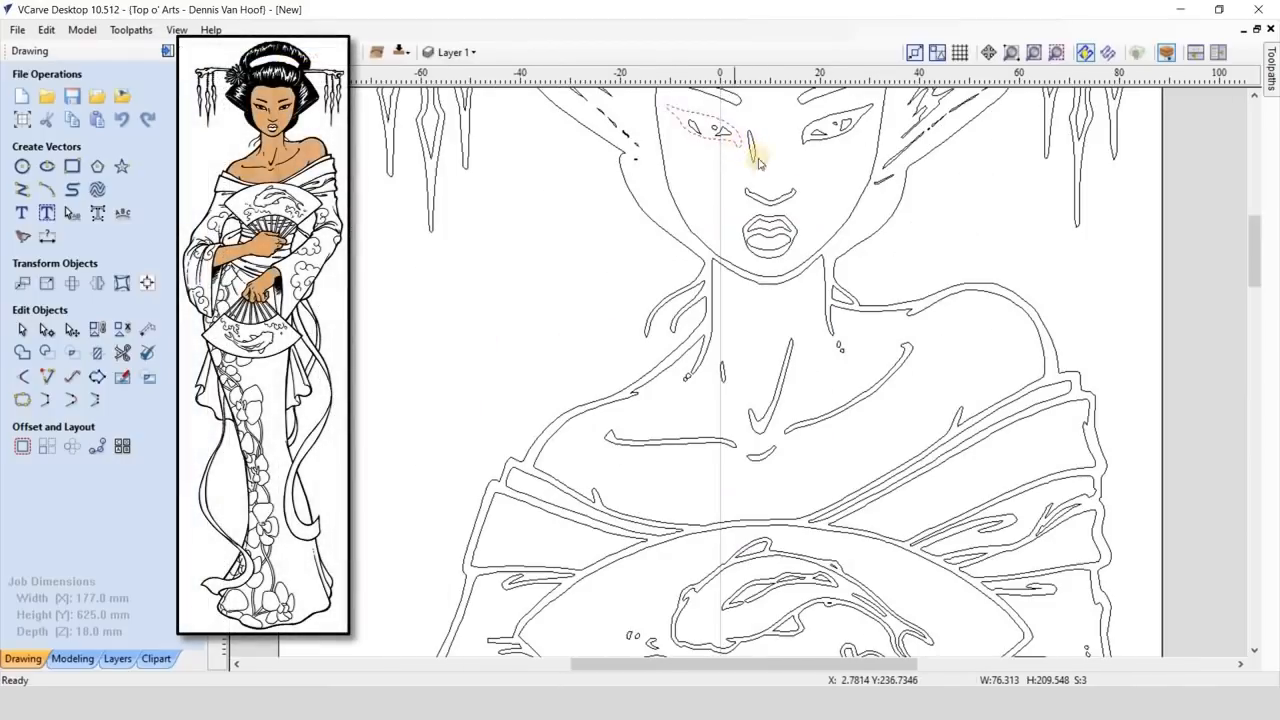
{"action": "left_click", "coordinate": [805, 140], "text": "shift"}
{"action": "left_click", "coordinate": [796, 228], "text": "shift"}
{"action": "left_click", "coordinate": [812, 264], "text": "shift"}
{"action": "left_click", "coordinate": [578, 311], "text": "shift"}
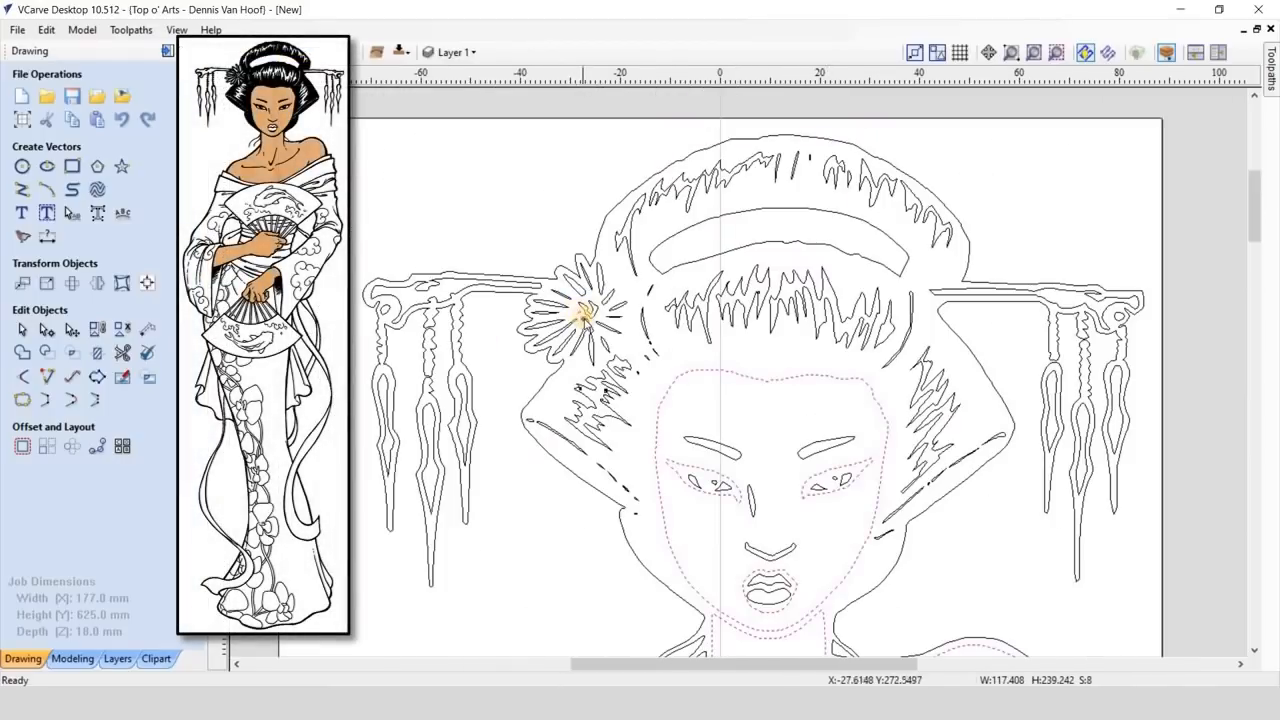
{"action": "left_click", "coordinate": [586, 312], "text": "shift"}
{"action": "right_click", "coordinate": [674, 387]}
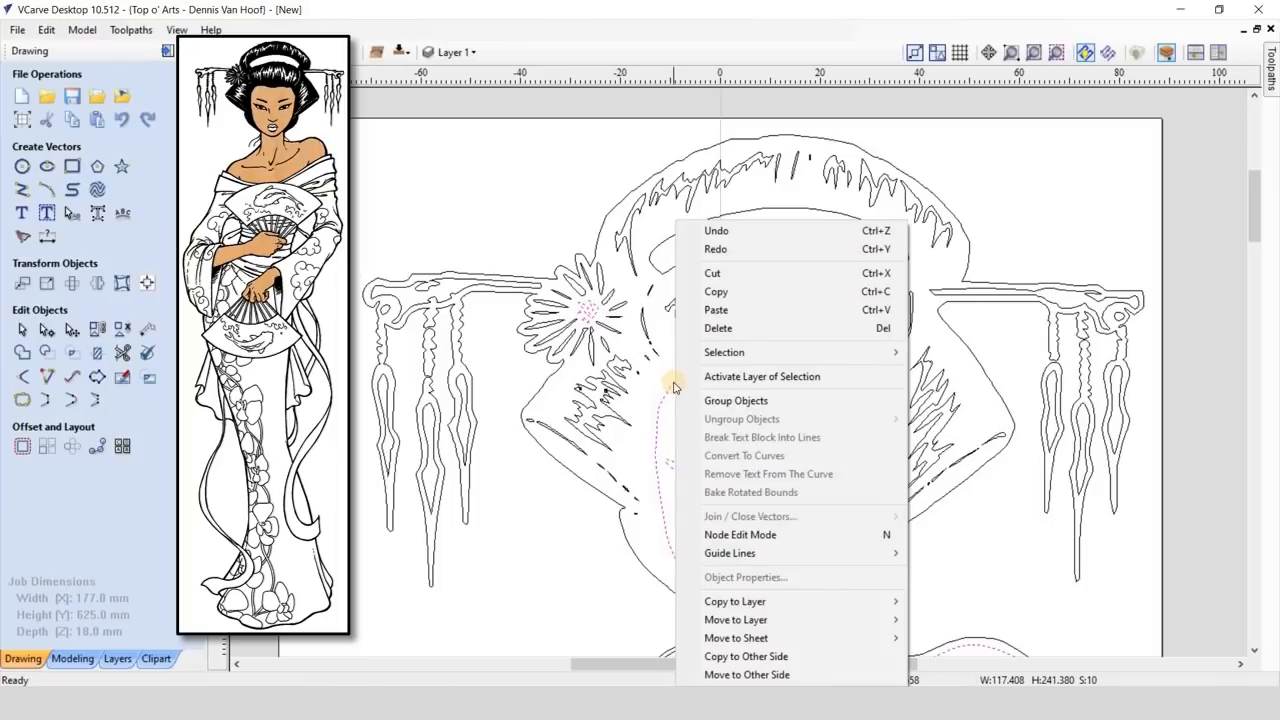
{"action": "left_click", "coordinate": [713, 401]}
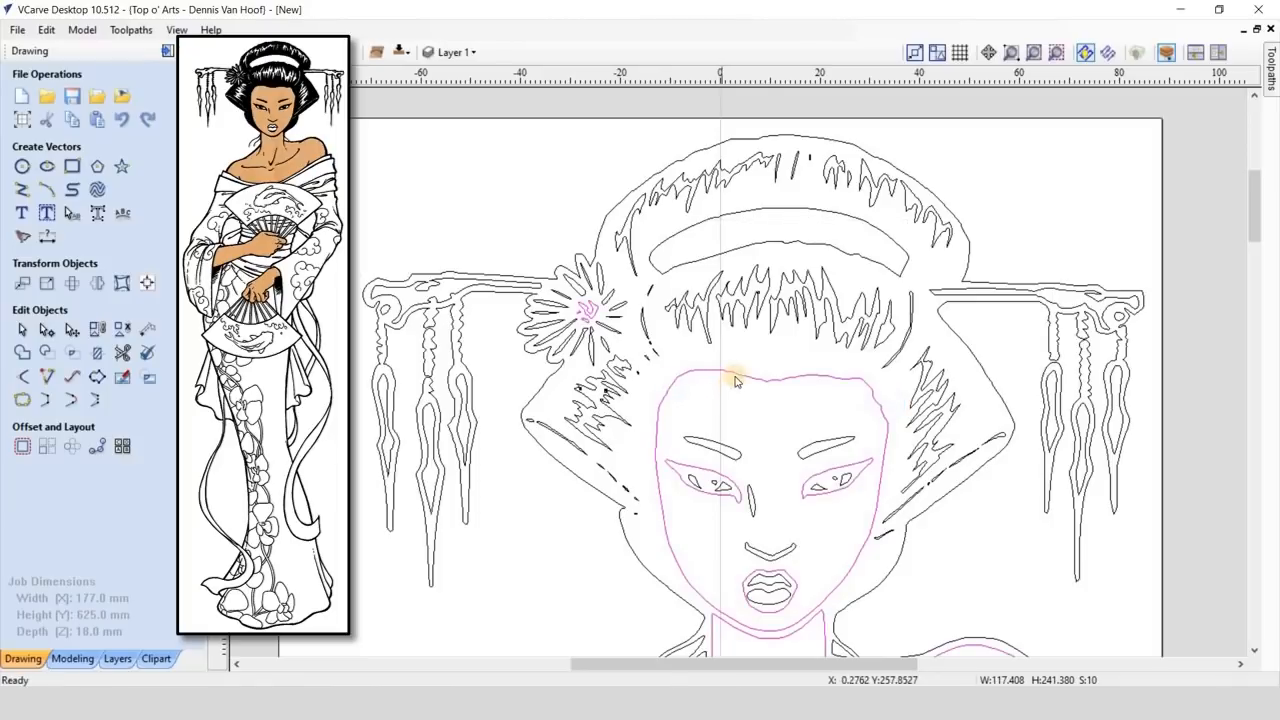
- Copy the grouped skin vectors to a new layer named "Hard Maple" with a light orange drawing color
{"action": "right_click", "coordinate": [737, 377]}
{"action": "mouse_move", "coordinate": [871, 601]}
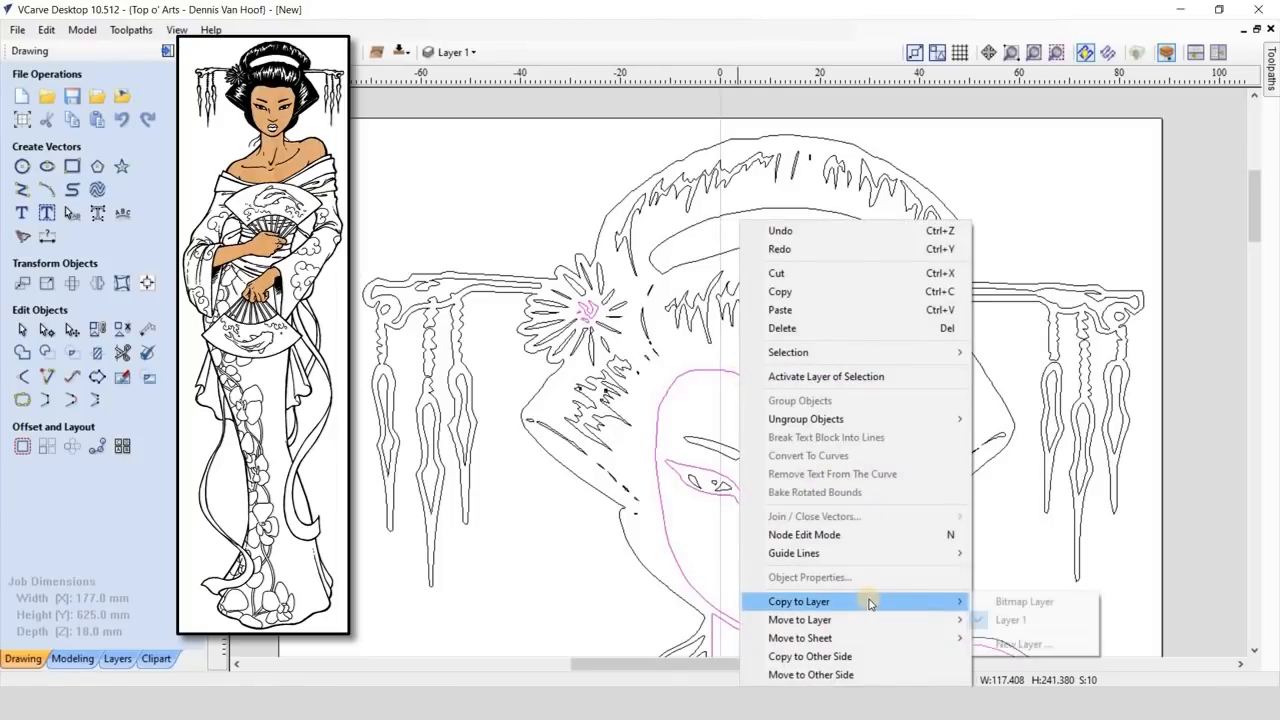
{"action": "left_click", "coordinate": [1024, 645]}
{"action": "type", "text": "H"}
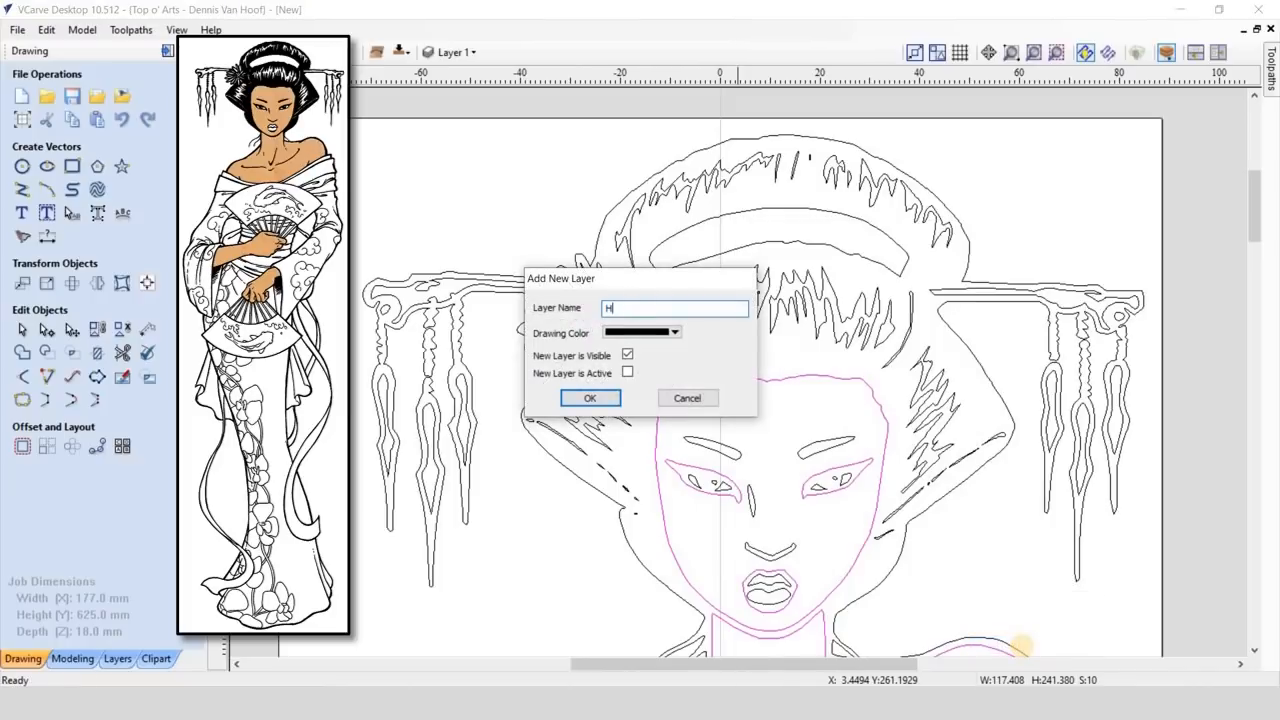
{"action": "type", "text": "ard Maple"}
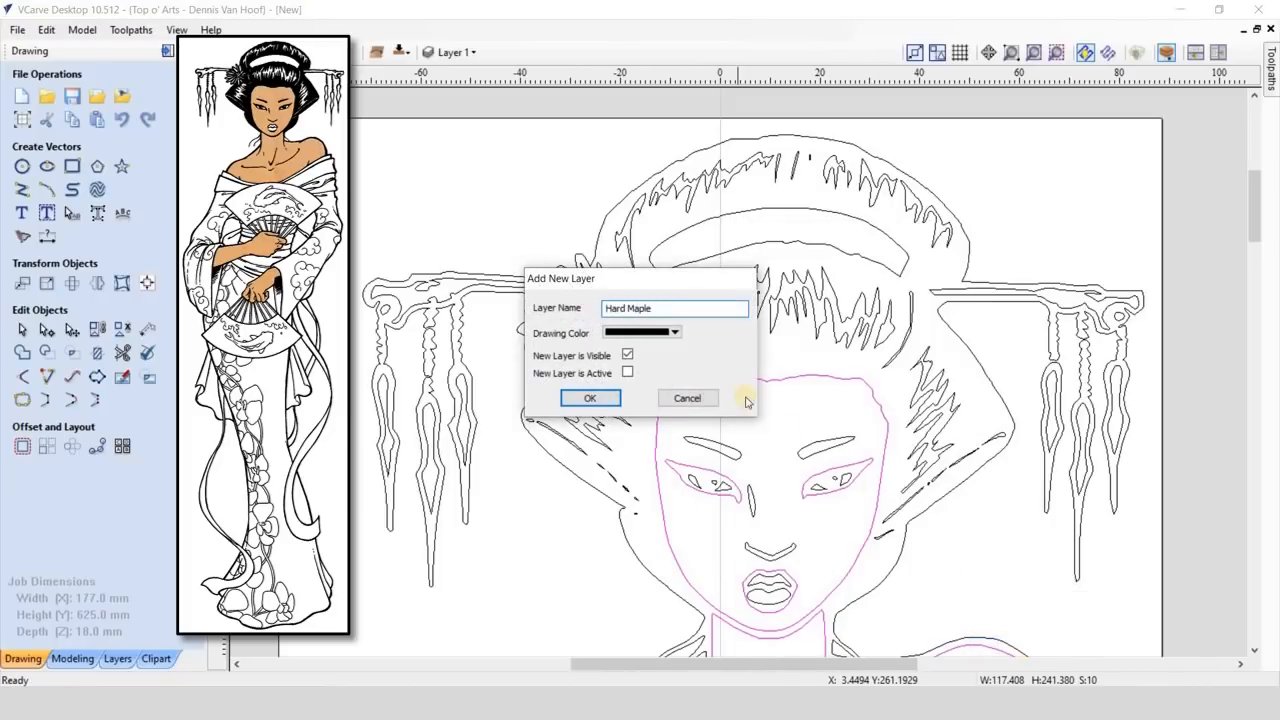
{"action": "left_click", "coordinate": [676, 332]}
{"action": "left_click", "coordinate": [630, 436]}
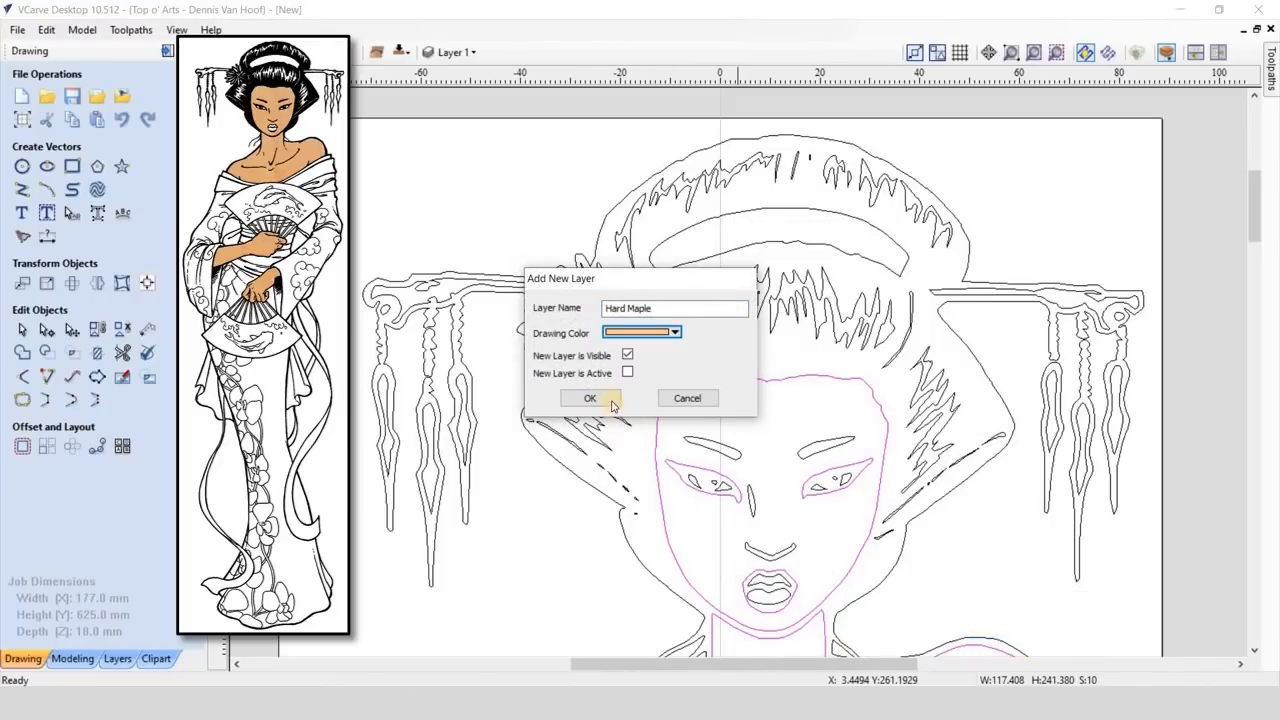
{"action": "left_click", "coordinate": [590, 398]}
- Hide Layer 1 and make the Hard Maple layer the active one
{"action": "left_click", "coordinate": [1043, 56]}
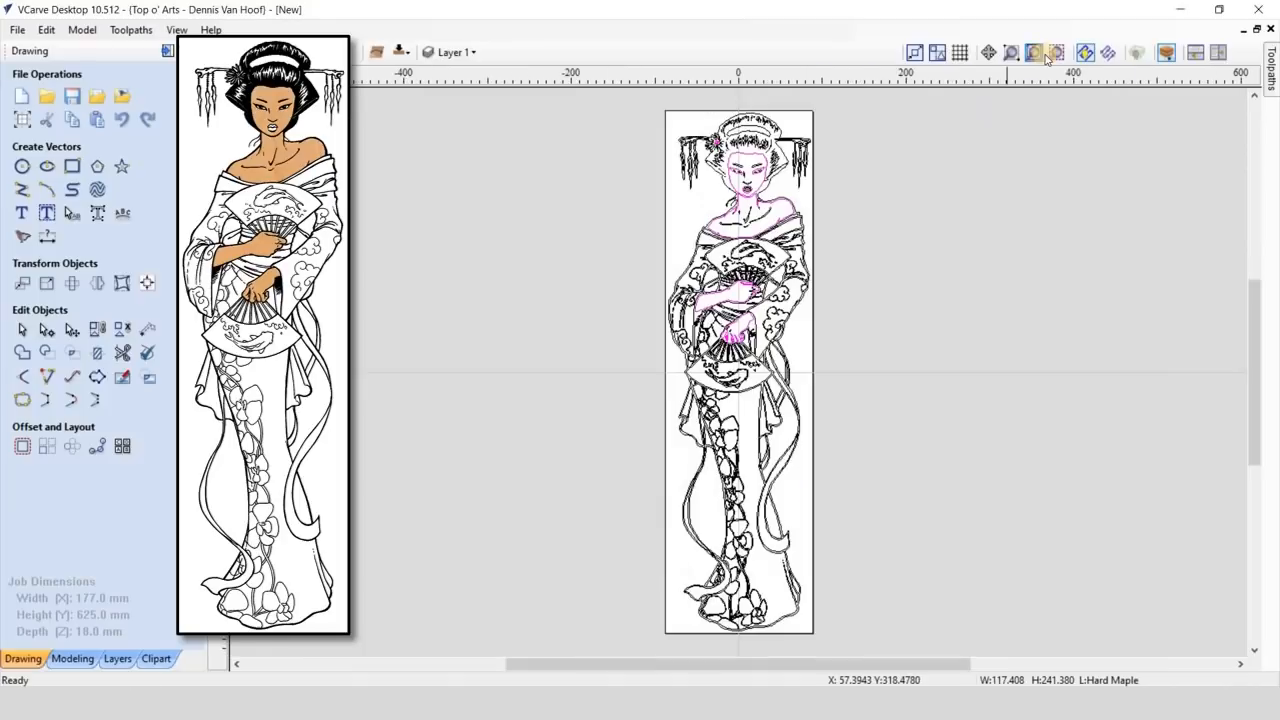
{"action": "left_click", "coordinate": [470, 52]}
{"action": "left_click", "coordinate": [450, 96]}
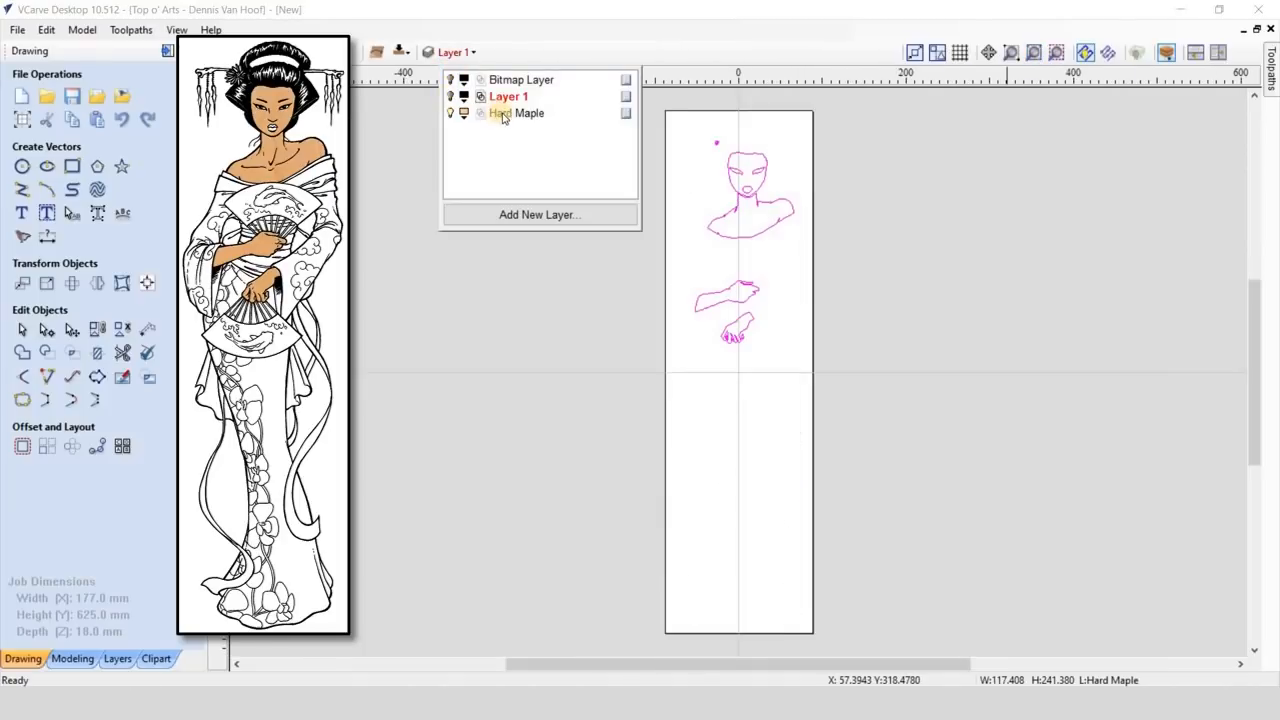
{"action": "left_click", "coordinate": [680, 288]}
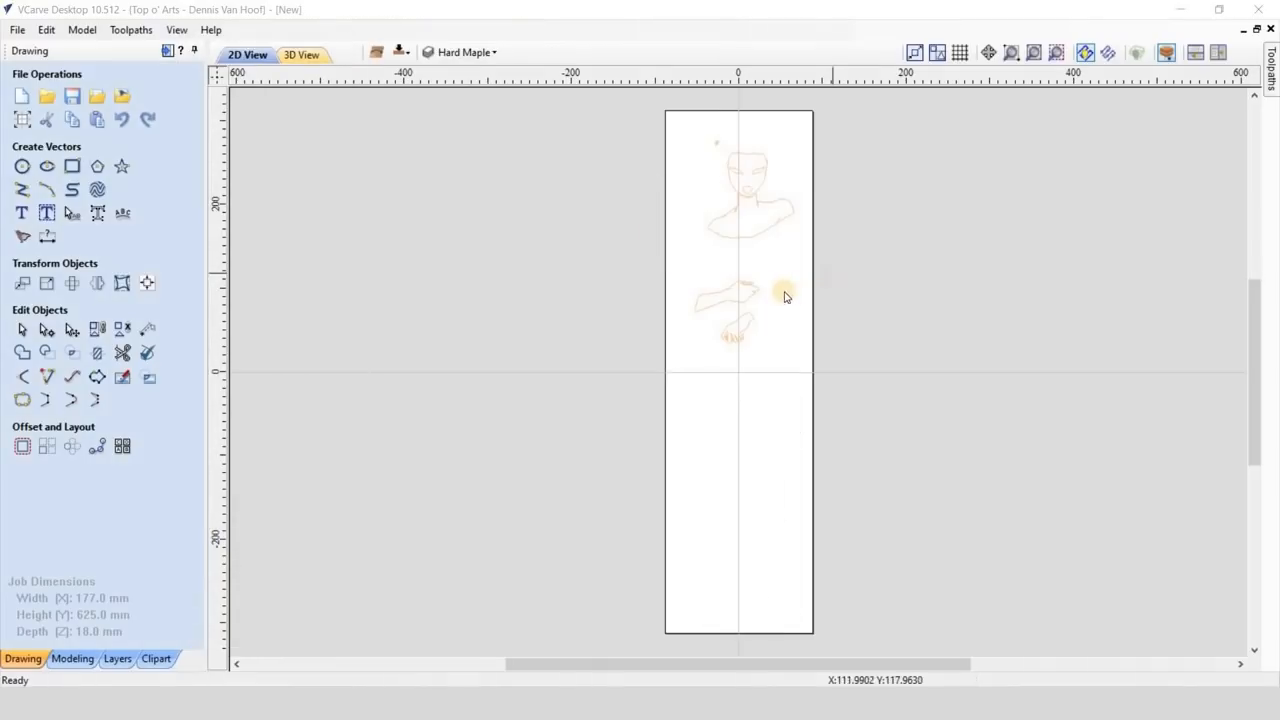
- Offset the Hard Maple vectors outwards by 1.6 mm without sharp offset corners, keeping the originals
{"action": "left_click", "coordinate": [751, 299]}
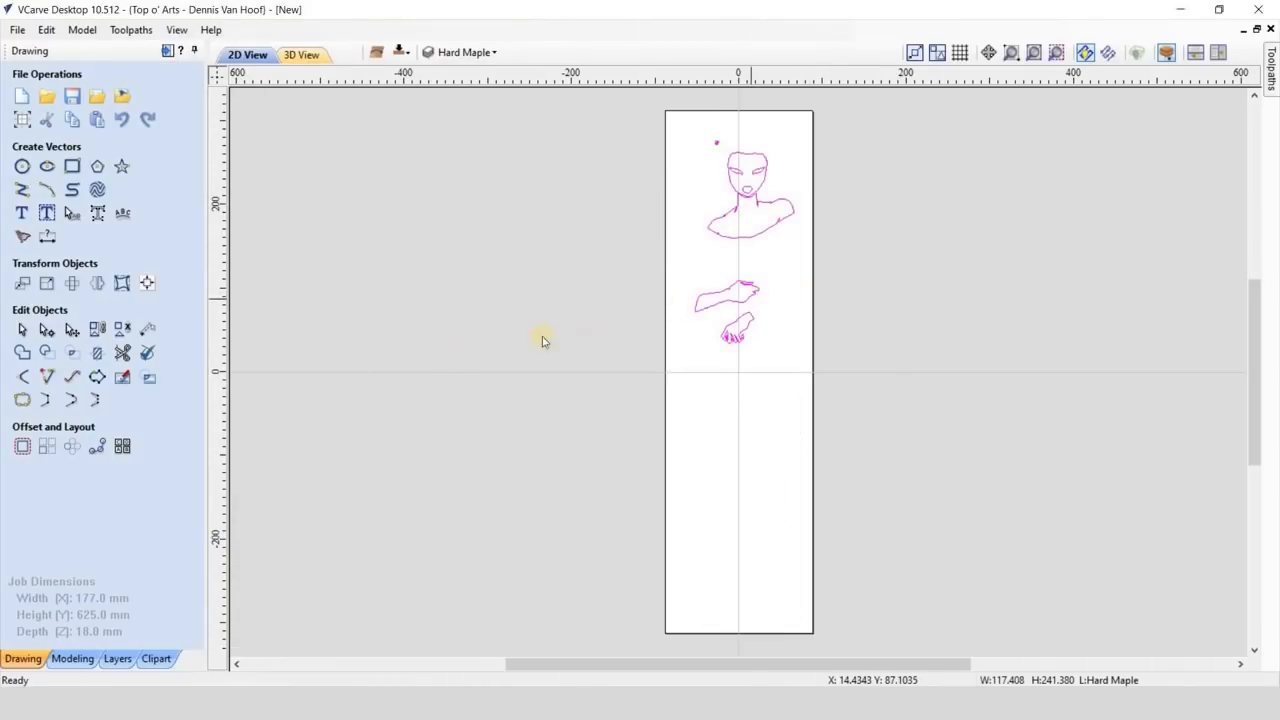
{"action": "left_click", "coordinate": [22, 446]}
{"action": "left_click", "coordinate": [82, 127]}
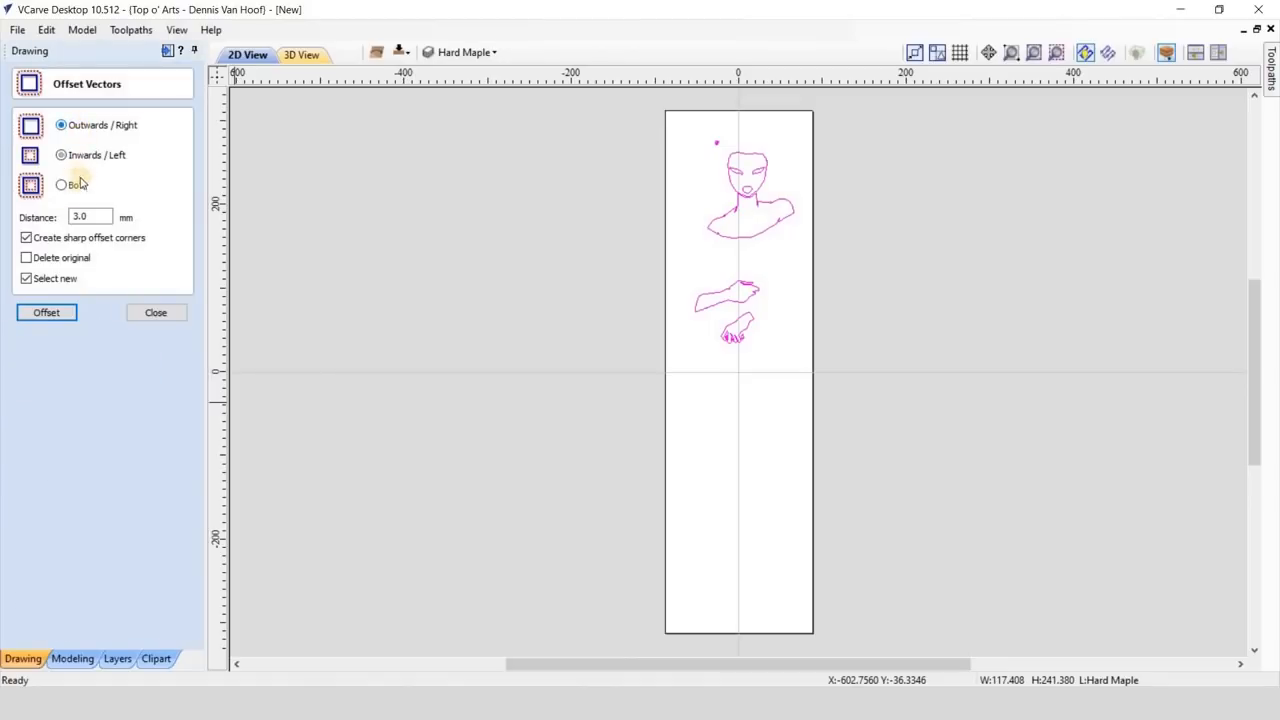
{"action": "left_click", "coordinate": [74, 217]}
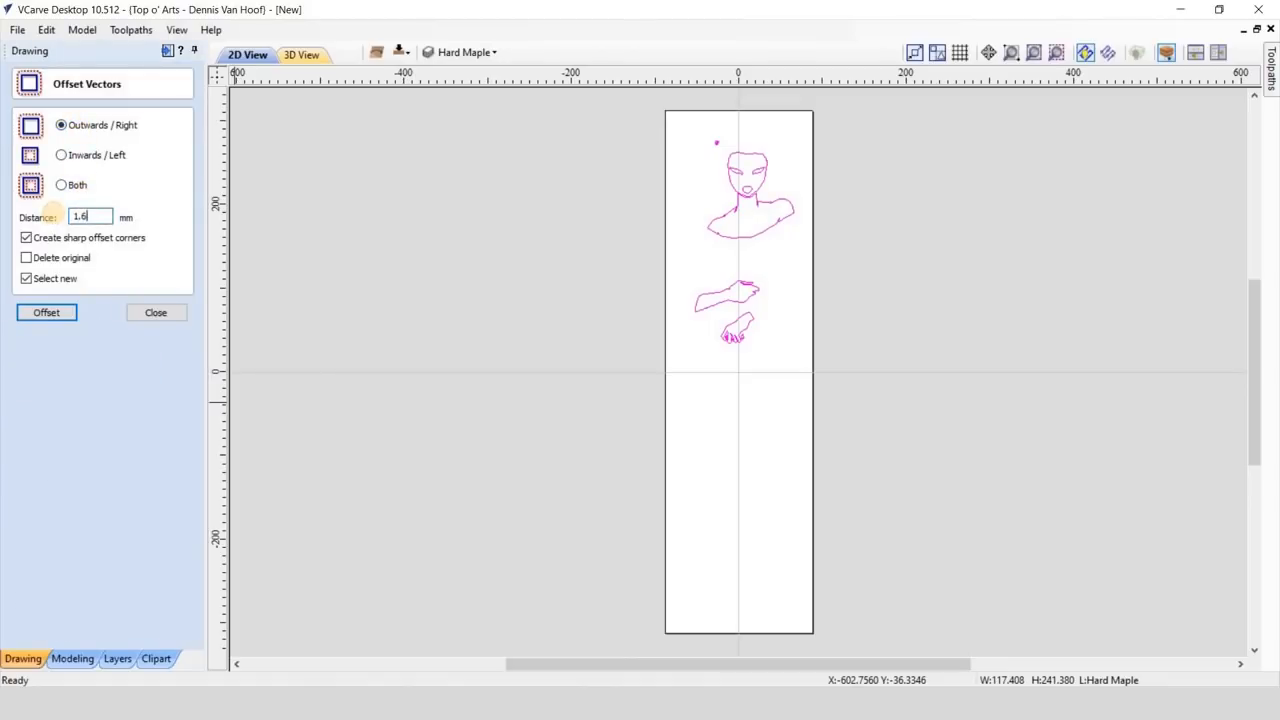
{"action": "left_click", "coordinate": [27, 238]}
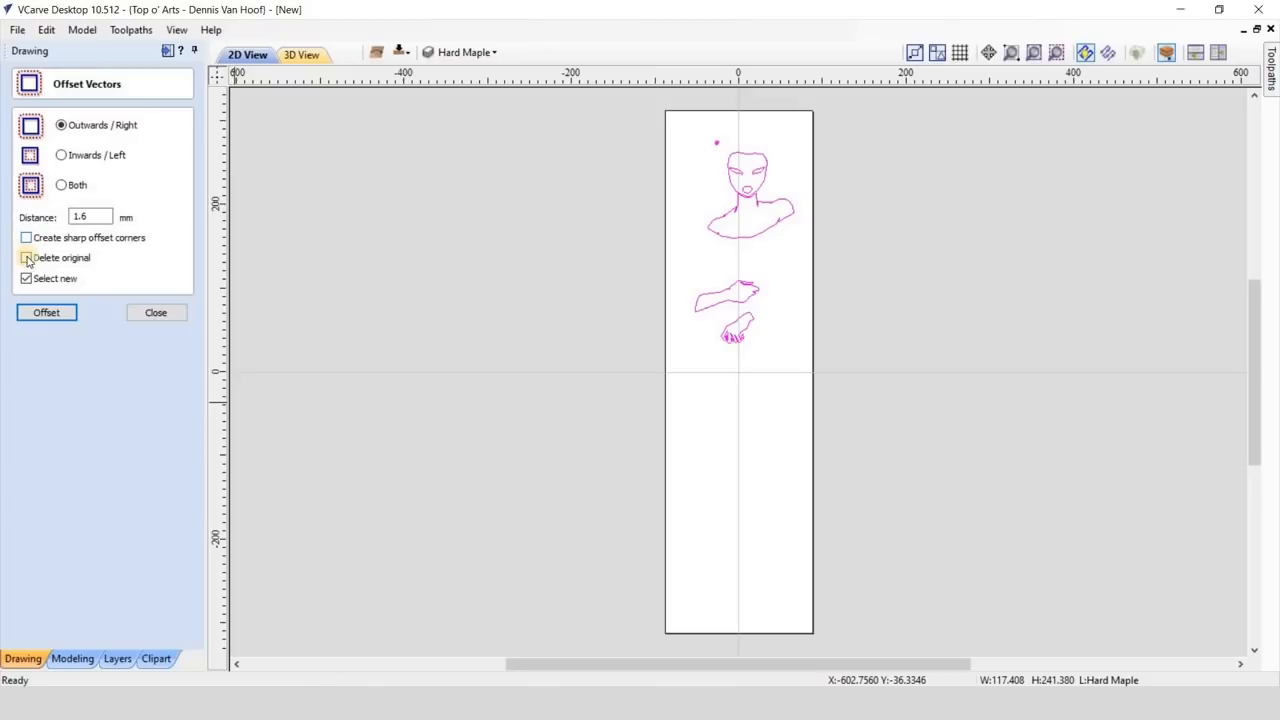
{"action": "left_click", "coordinate": [46, 313]}
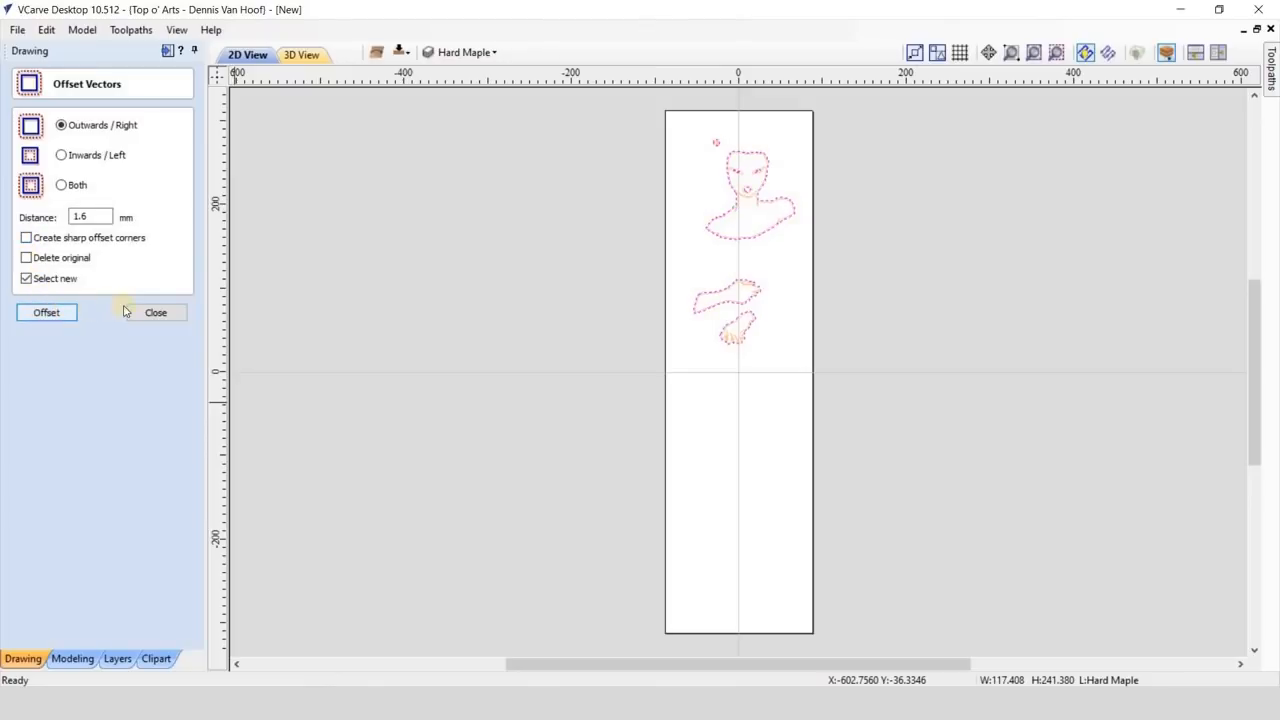
{"action": "key", "text": "Escape"}
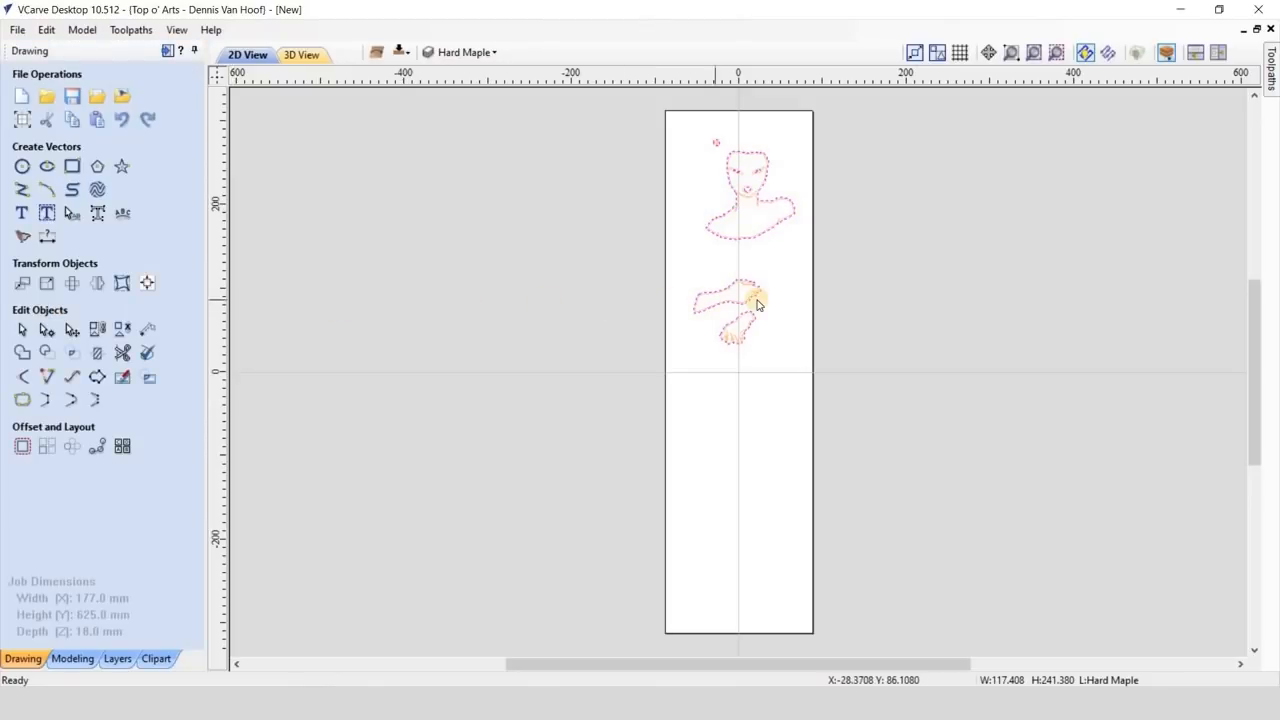
- Group the 1.6 mm offset vectors and move them to a new layer named "Hard Maple - Offset Trench" with a blue drawing color
{"action": "scroll", "coordinate": [757, 304], "scroll_direction": "up", "scroll_amount": 5}
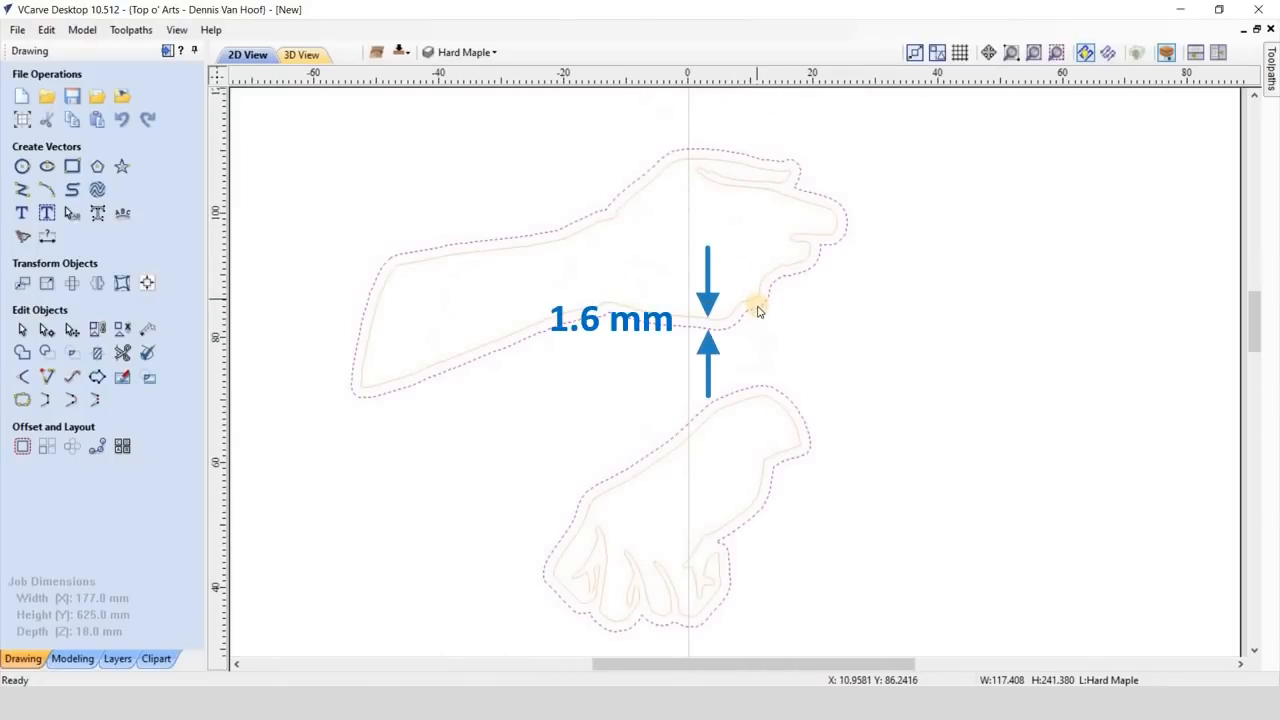
{"action": "right_click", "coordinate": [757, 306]}
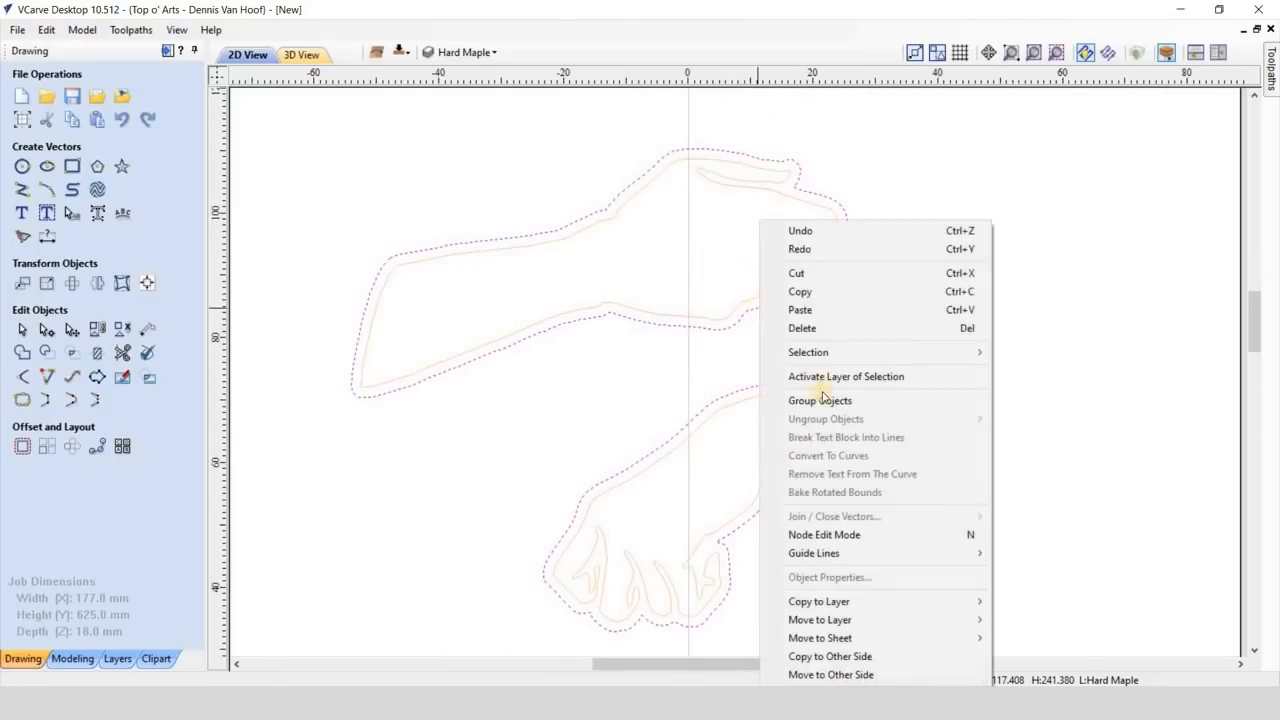
{"action": "left_click", "coordinate": [820, 400]}
{"action": "right_click", "coordinate": [805, 421]}
{"action": "mouse_move", "coordinate": [880, 620]}
{"action": "left_click", "coordinate": [1090, 680]}
{"action": "type", "text": "Hard Maple"}
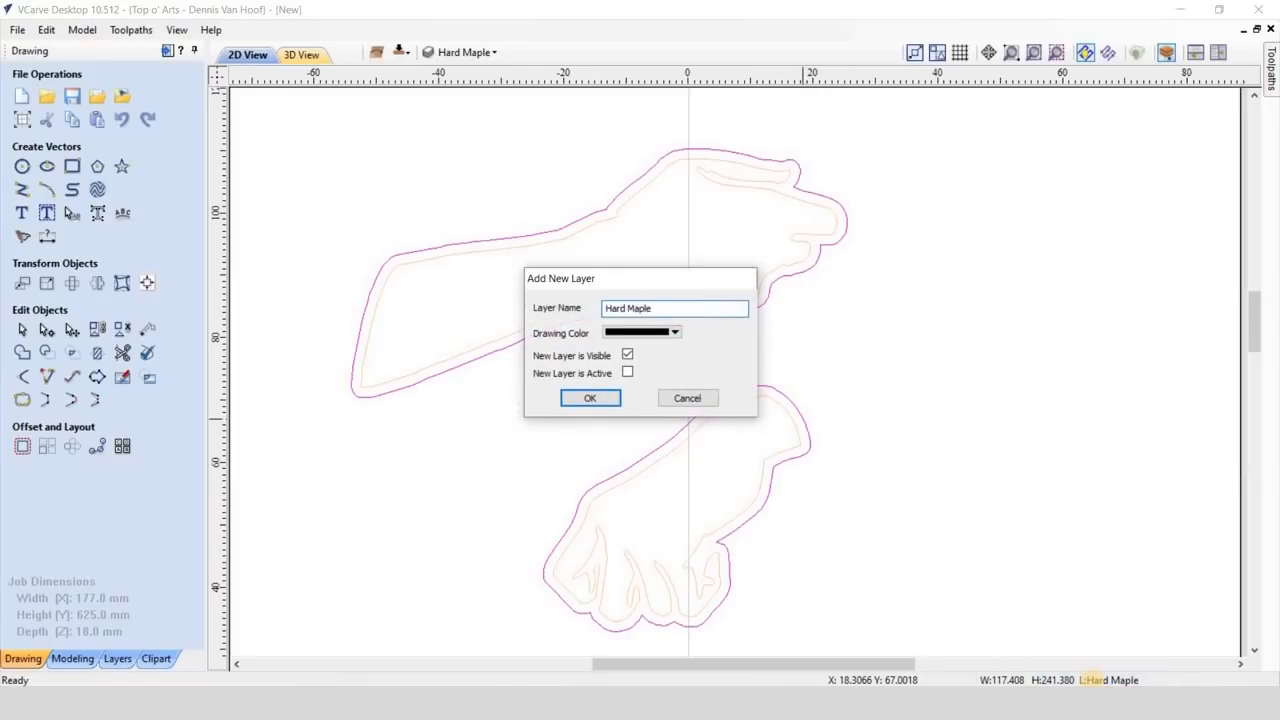
{"action": "type", "text": " - Offset Trench"}
{"action": "left_click", "coordinate": [676, 333]}
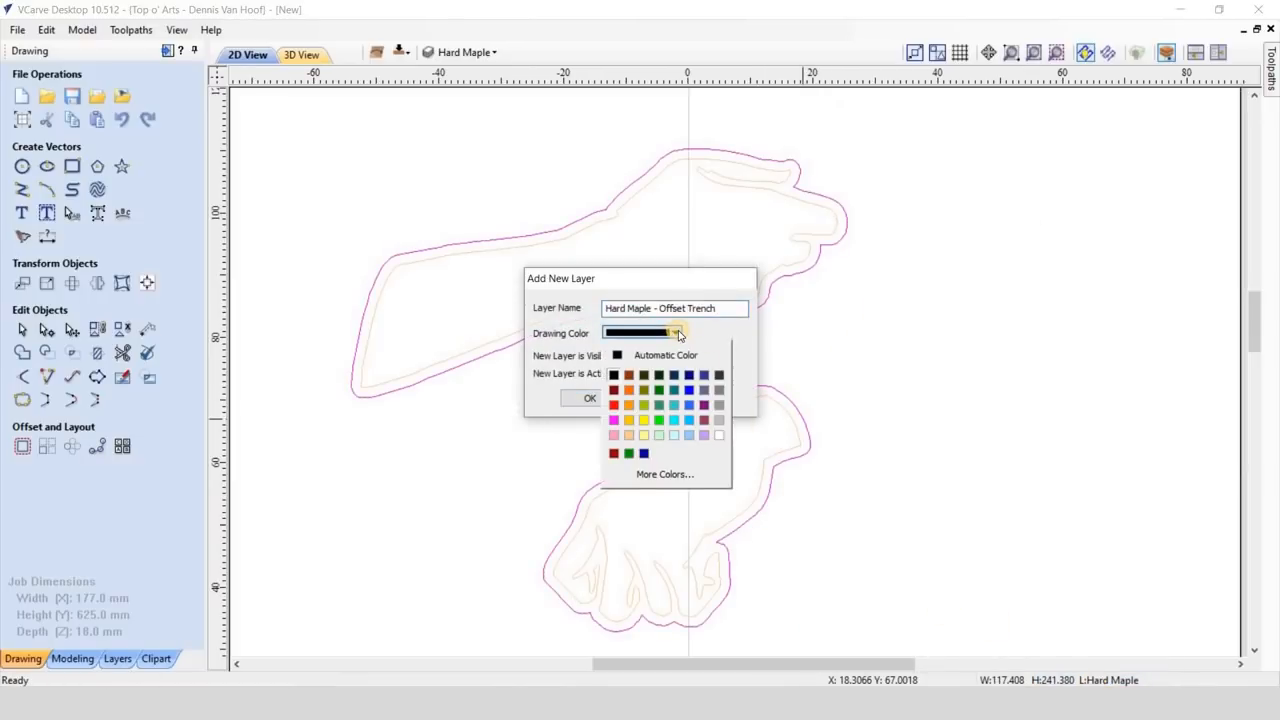
{"action": "left_click", "coordinate": [689, 392]}
{"action": "left_click", "coordinate": [606, 398]}
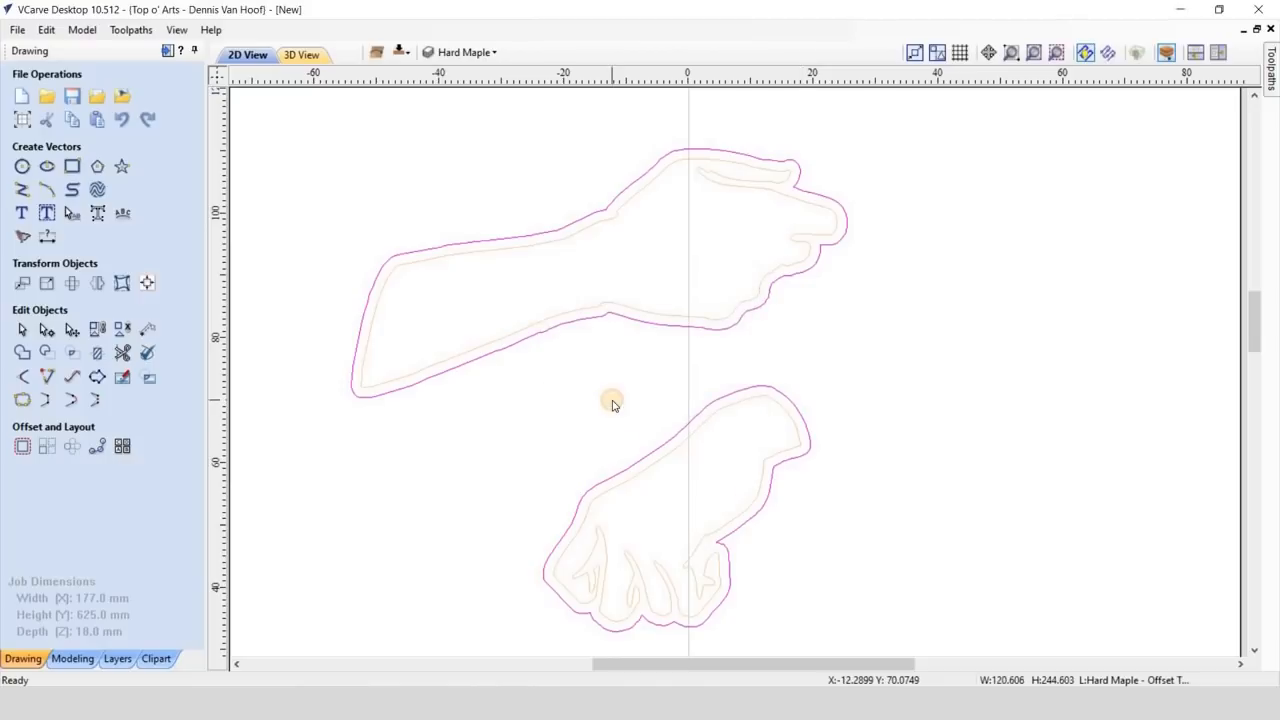
- Copy the Hard Maple vectors and the blue offset trench vectors to the other side of the job
{"action": "scroll", "coordinate": [740, 320], "scroll_direction": "down", "scroll_amount": 5}
{"action": "scroll", "coordinate": [743, 297], "scroll_direction": "up", "scroll_amount": 5}
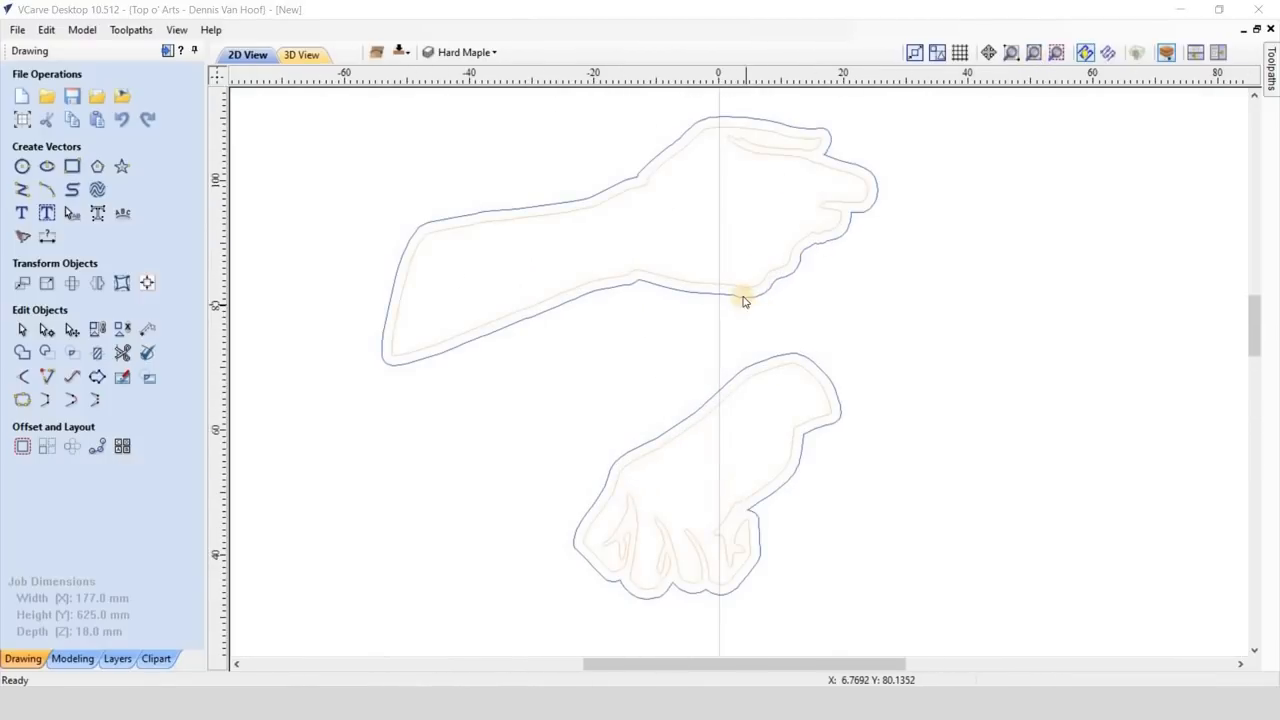
{"action": "left_click", "coordinate": [741, 286]}
{"action": "right_click", "coordinate": [742, 286]}
{"action": "left_click", "coordinate": [815, 657]}
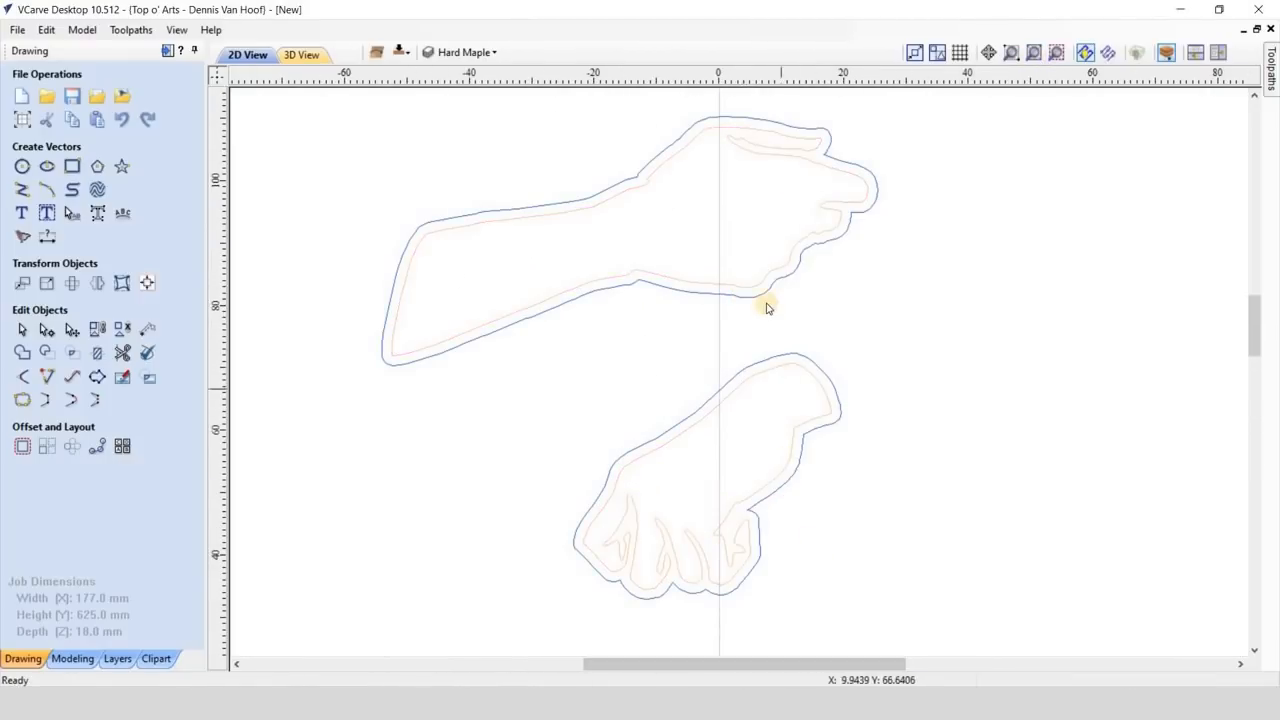
{"action": "left_click", "coordinate": [767, 298]}
{"action": "right_click", "coordinate": [767, 298]}
{"action": "left_click", "coordinate": [810, 657]}
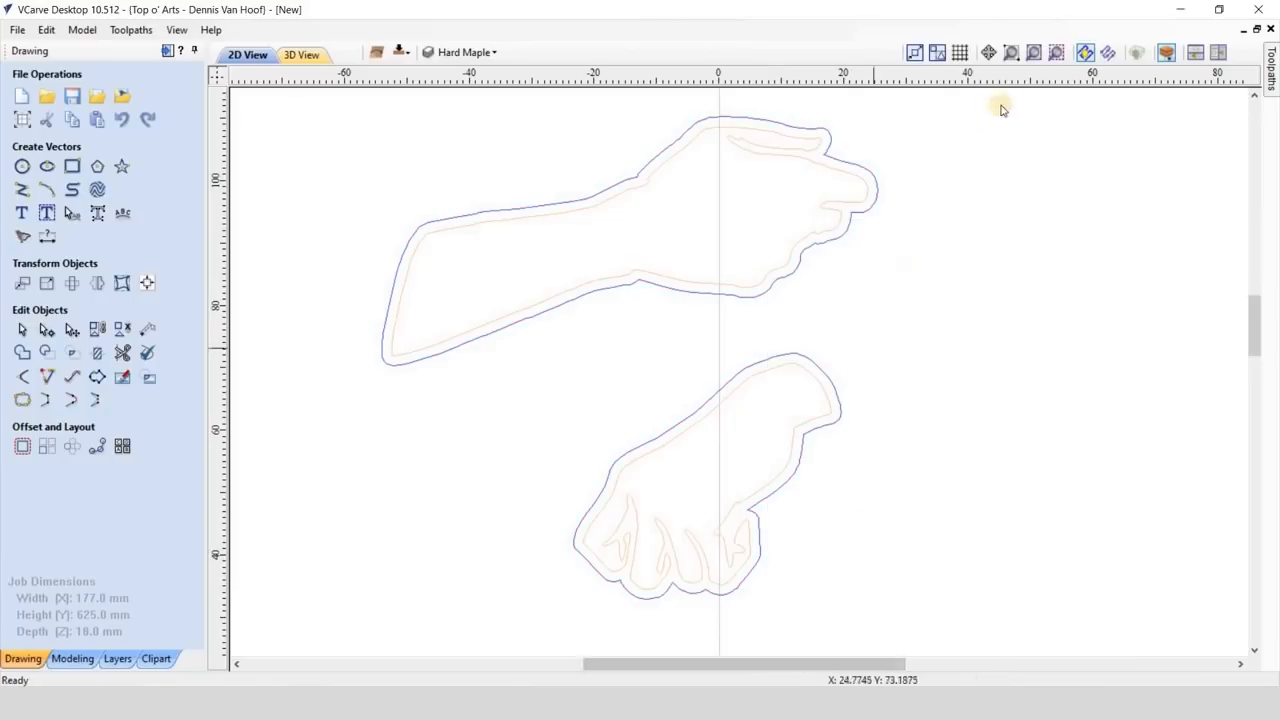
- On the bottom side, offset the Hard Maple vectors outwards by 30 mm without sharp corners, keeping the originals
{"action": "left_click", "coordinate": [1032, 55]}
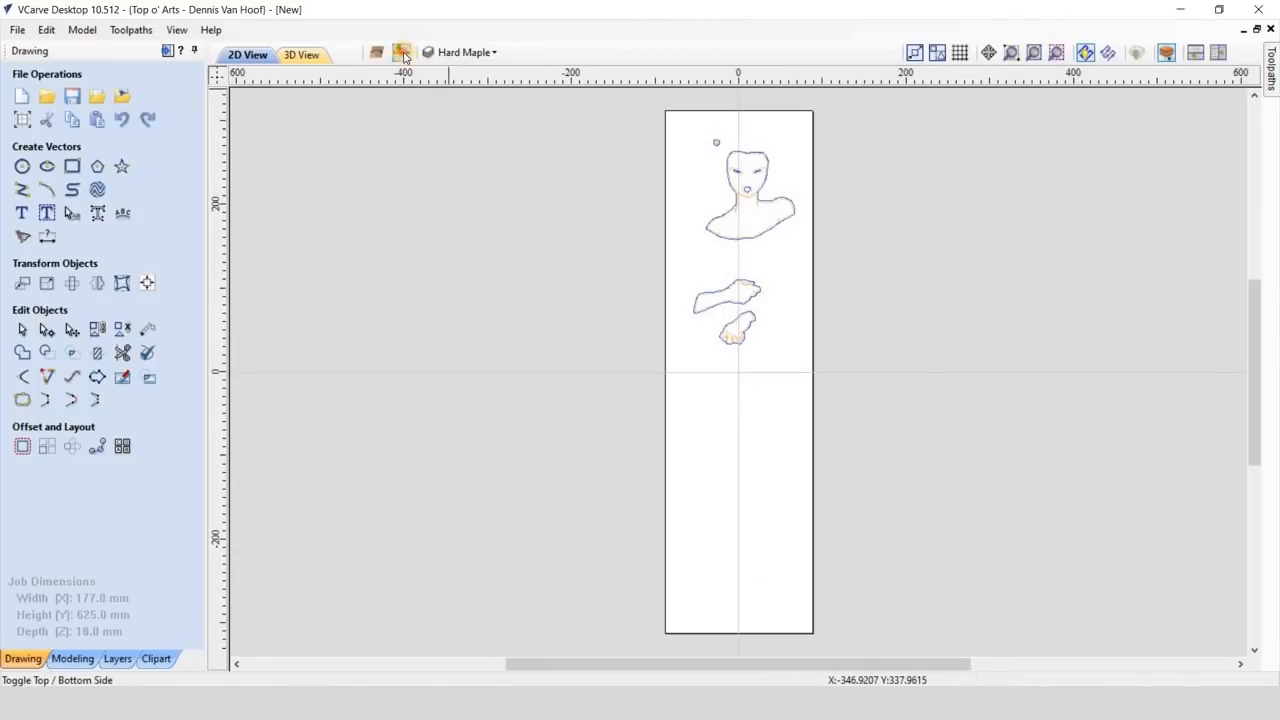
{"action": "scroll", "coordinate": [768, 286], "scroll_direction": "up", "scroll_amount": 4}
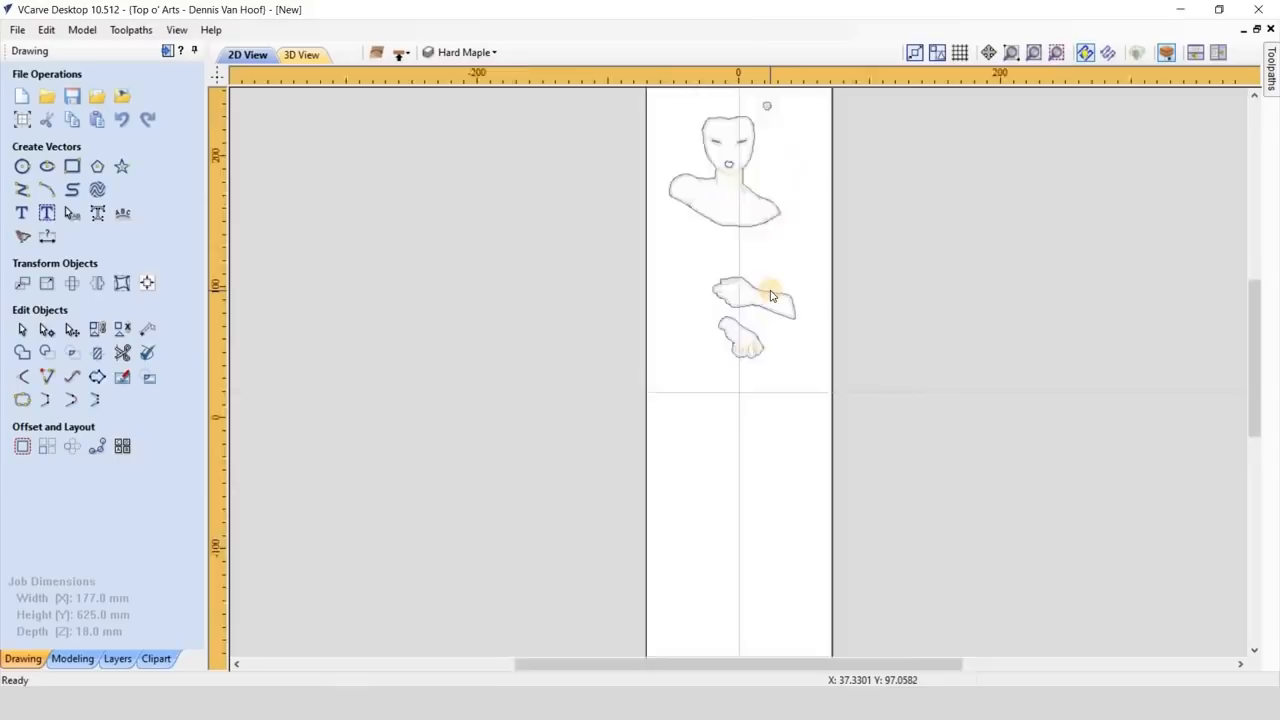
{"action": "left_click", "coordinate": [729, 277]}
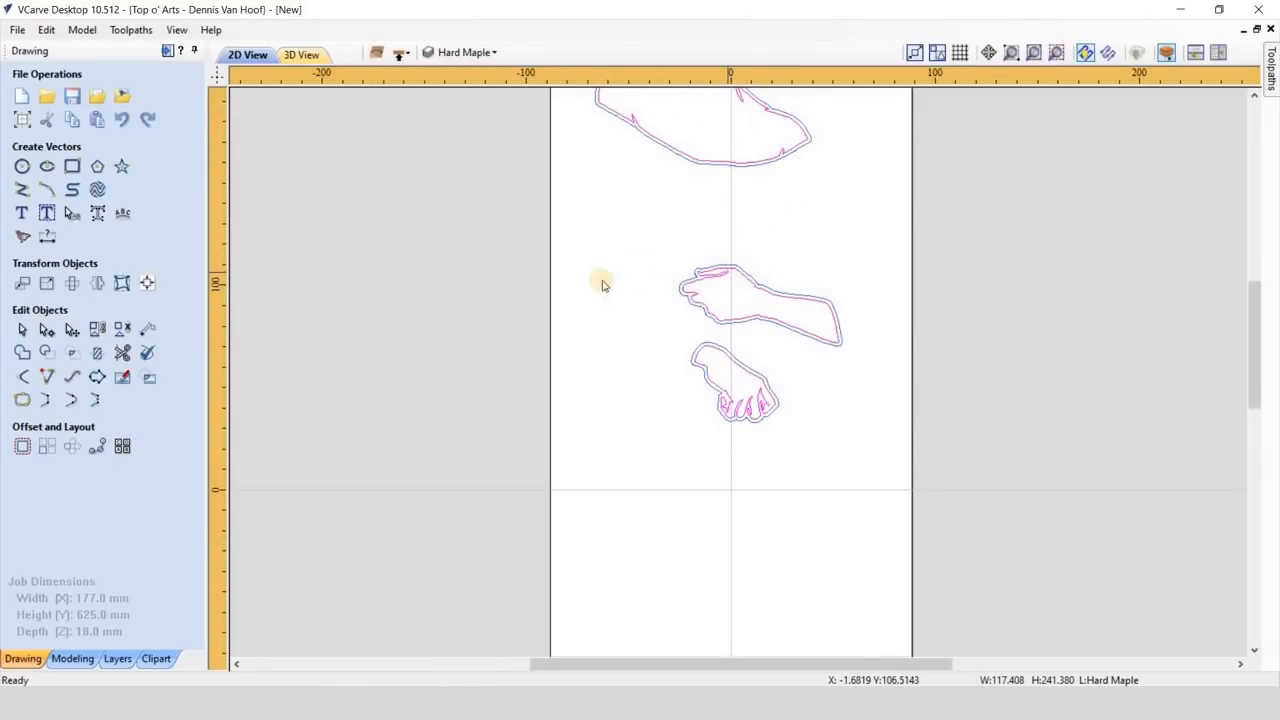
{"action": "left_click", "coordinate": [22, 447]}
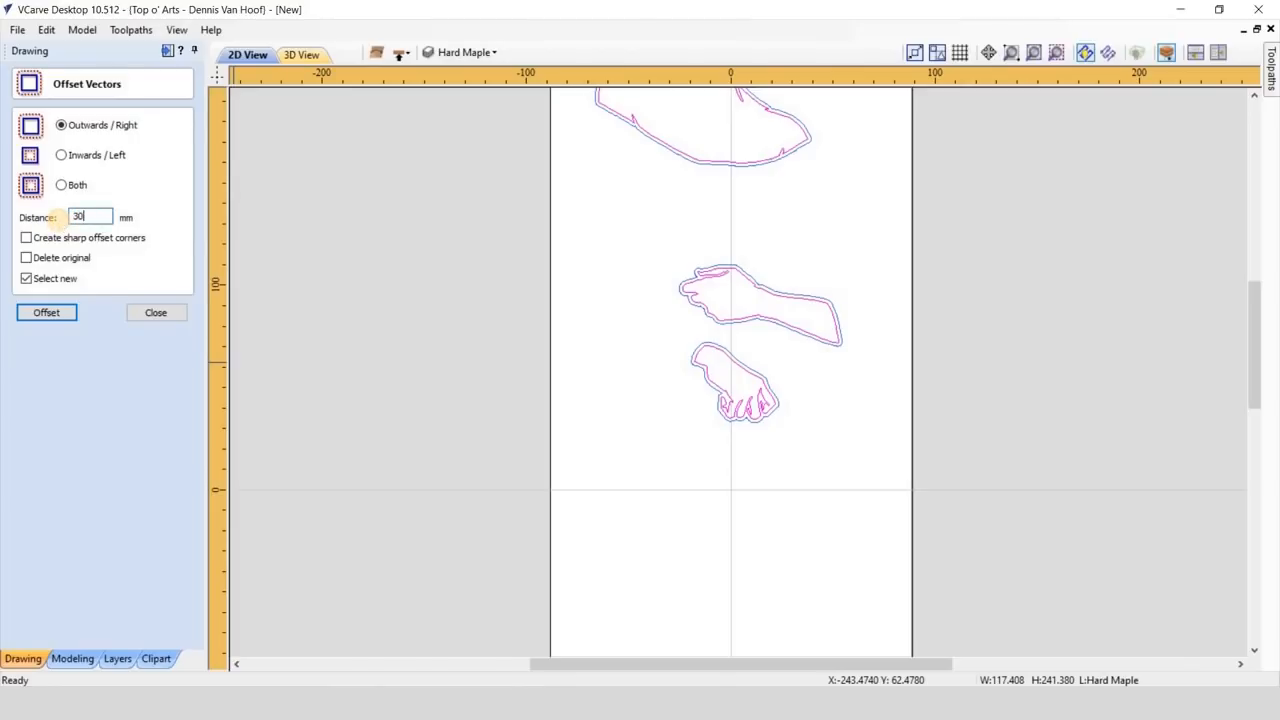
{"action": "left_click", "coordinate": [62, 313]}
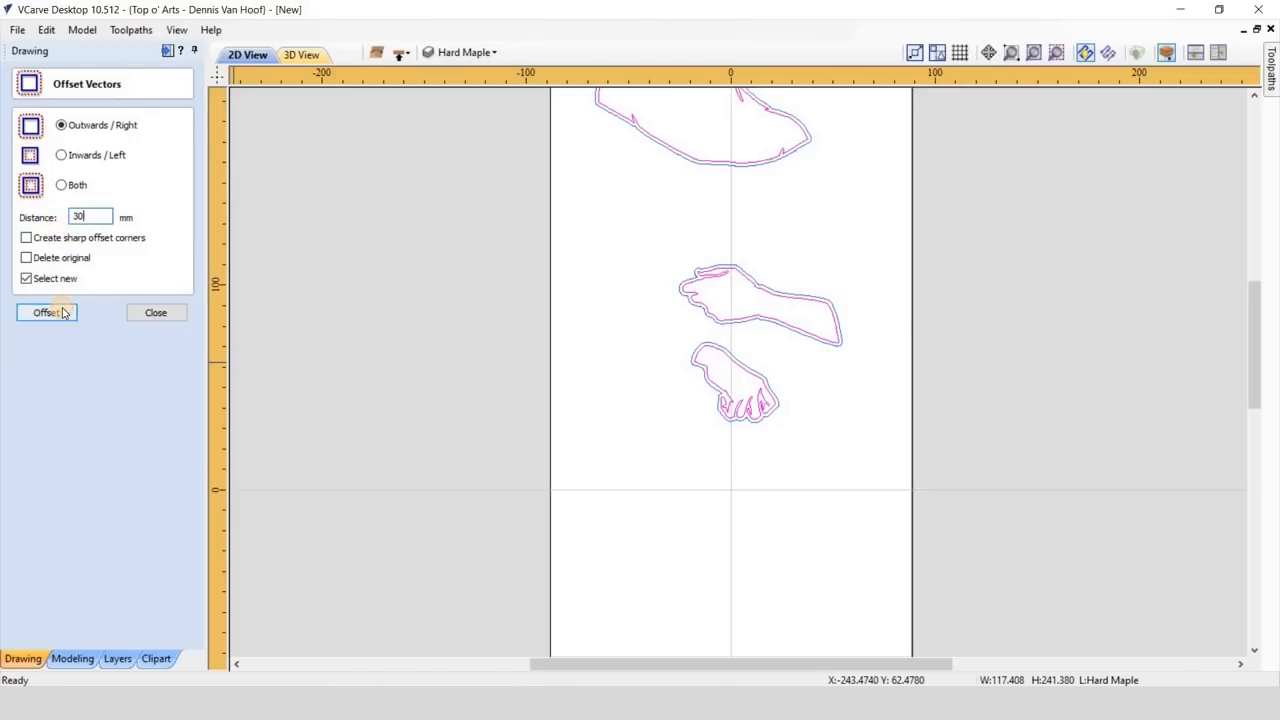
- Move the 30 mm offset outline to a new layer named "Hard Maple - Clean-up" with a green drawing color
{"action": "right_click", "coordinate": [631, 202]}
{"action": "mouse_move", "coordinate": [850, 600]}
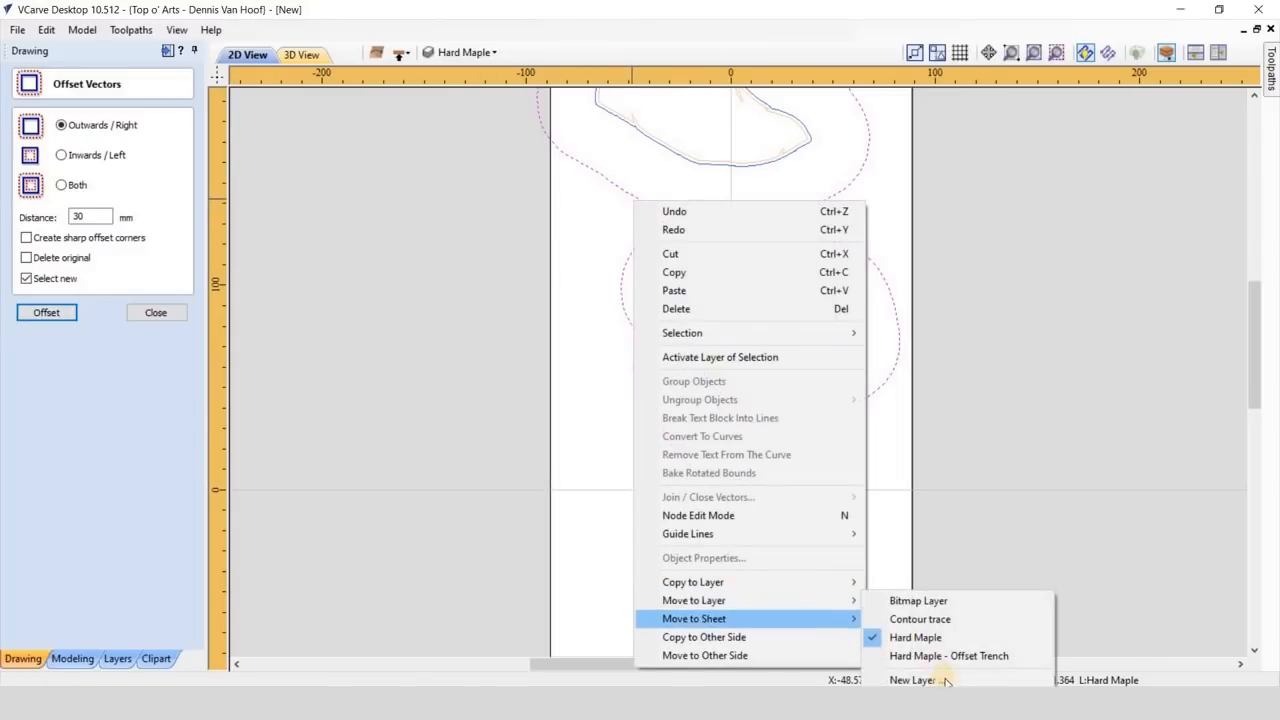
{"action": "key", "text": "Return"}
{"action": "type", "text": "Hard Maple - Clean-up"}
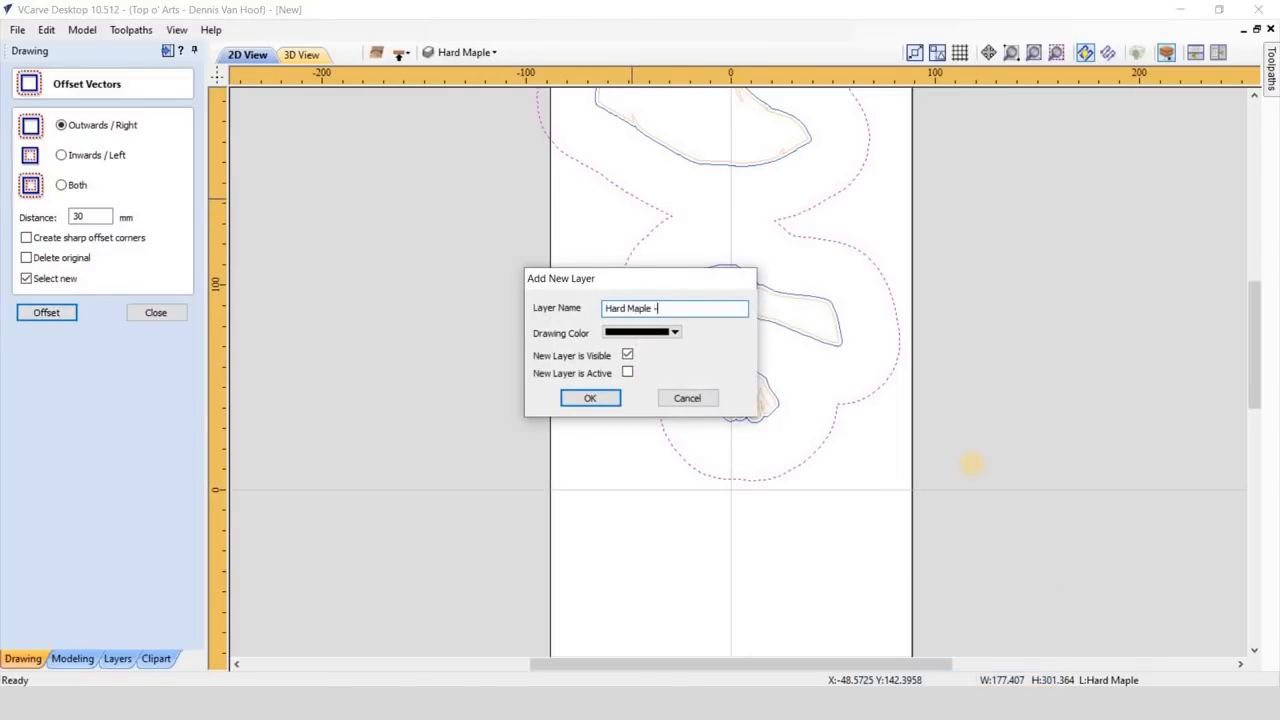
{"action": "left_click", "coordinate": [676, 333]}
{"action": "left_click", "coordinate": [628, 455]}
{"action": "left_click", "coordinate": [606, 400]}
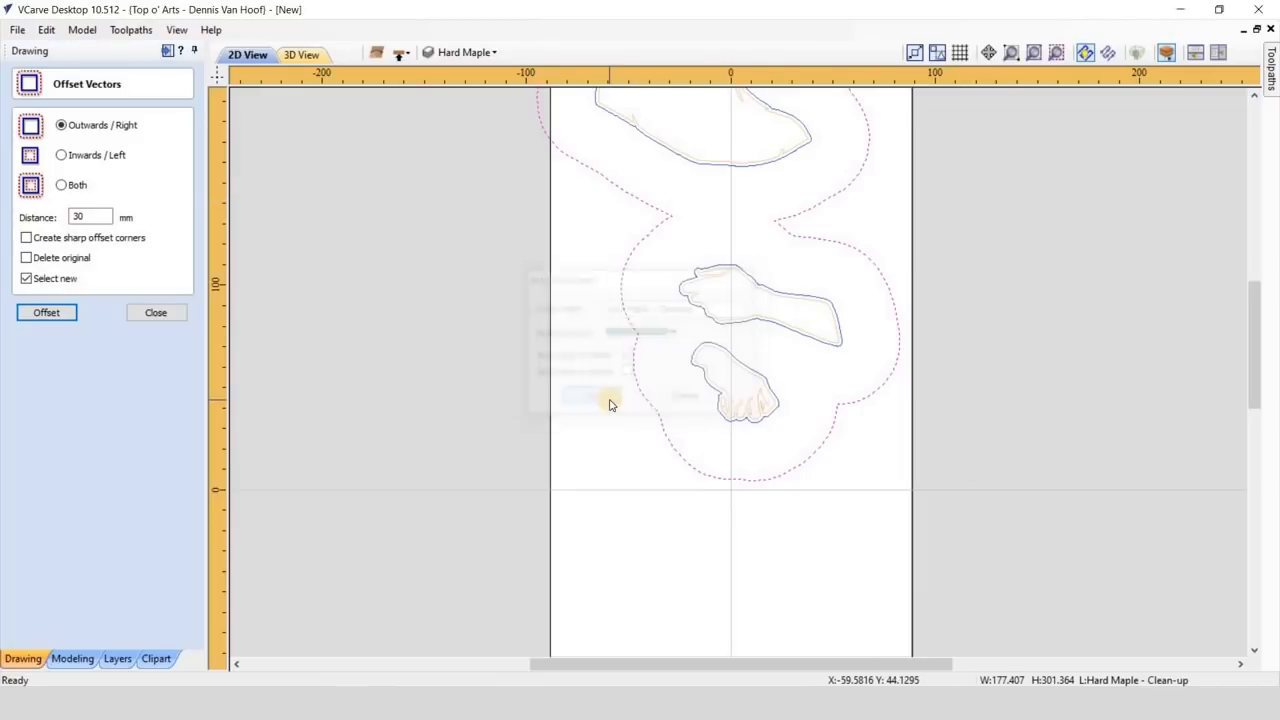
{"action": "left_click", "coordinate": [172, 318]}
- Return to the top side and delete its offset trench vectors
{"action": "left_click", "coordinate": [1034, 53]}
{"action": "left_click", "coordinate": [480, 130]}
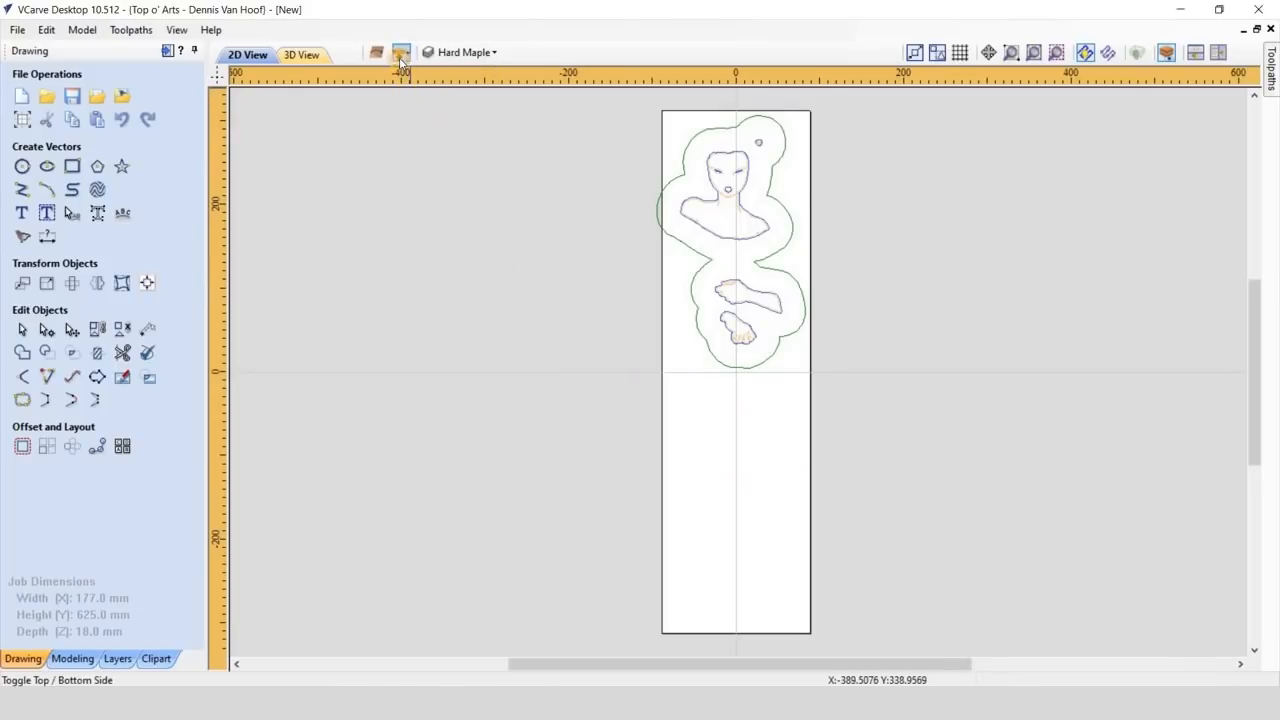
{"action": "left_click", "coordinate": [399, 57]}
{"action": "scroll", "coordinate": [738, 240], "scroll_direction": "up", "scroll_amount": 5}
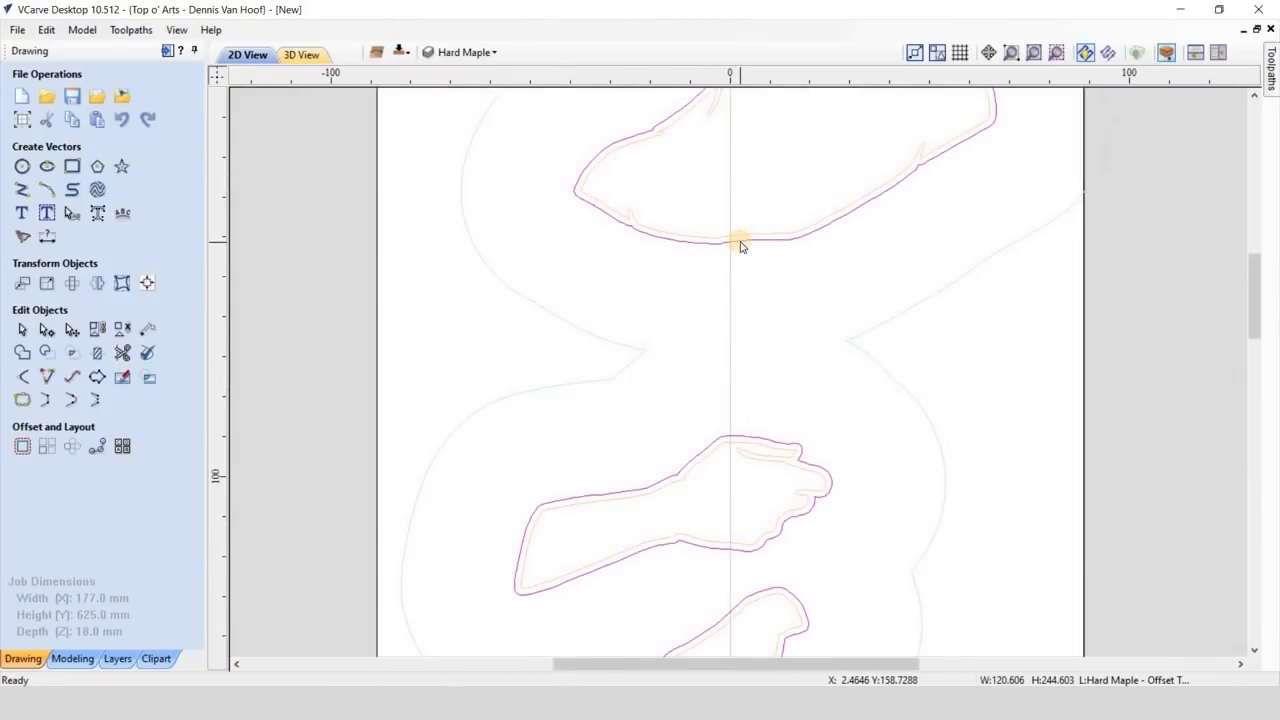
{"action": "key", "text": "Escape"}
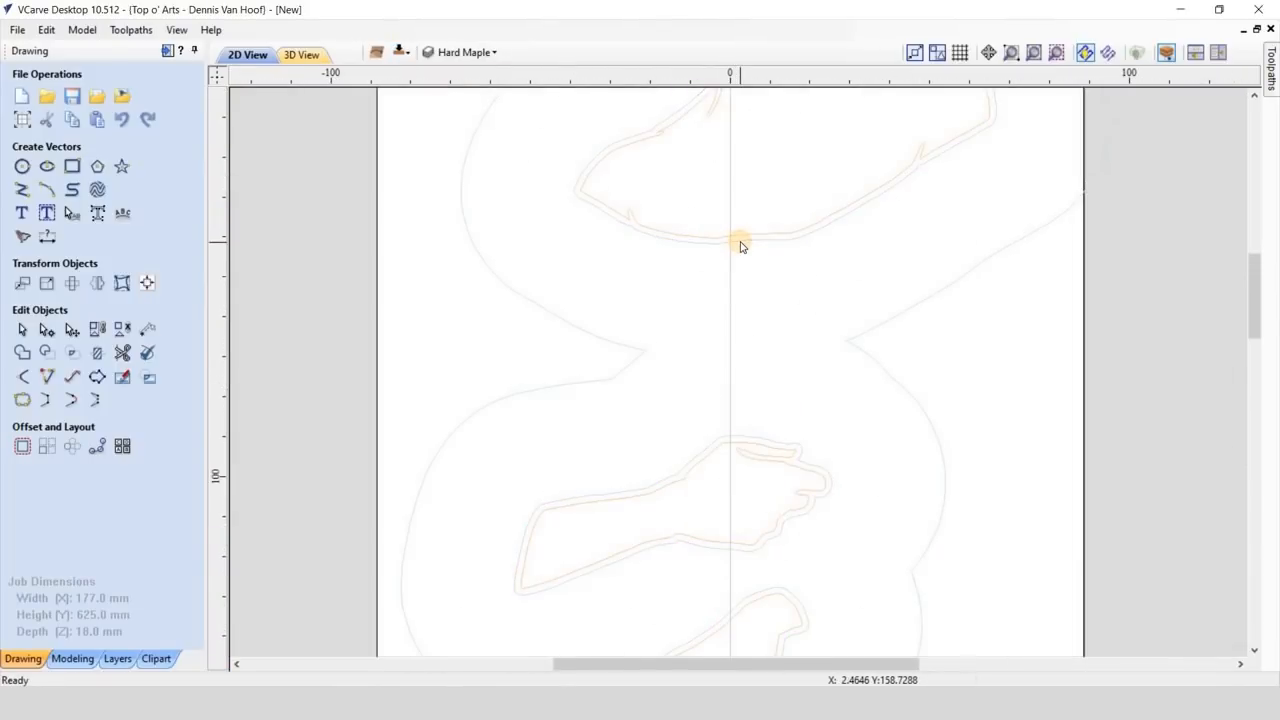
{"action": "left_click", "coordinate": [1034, 55]}
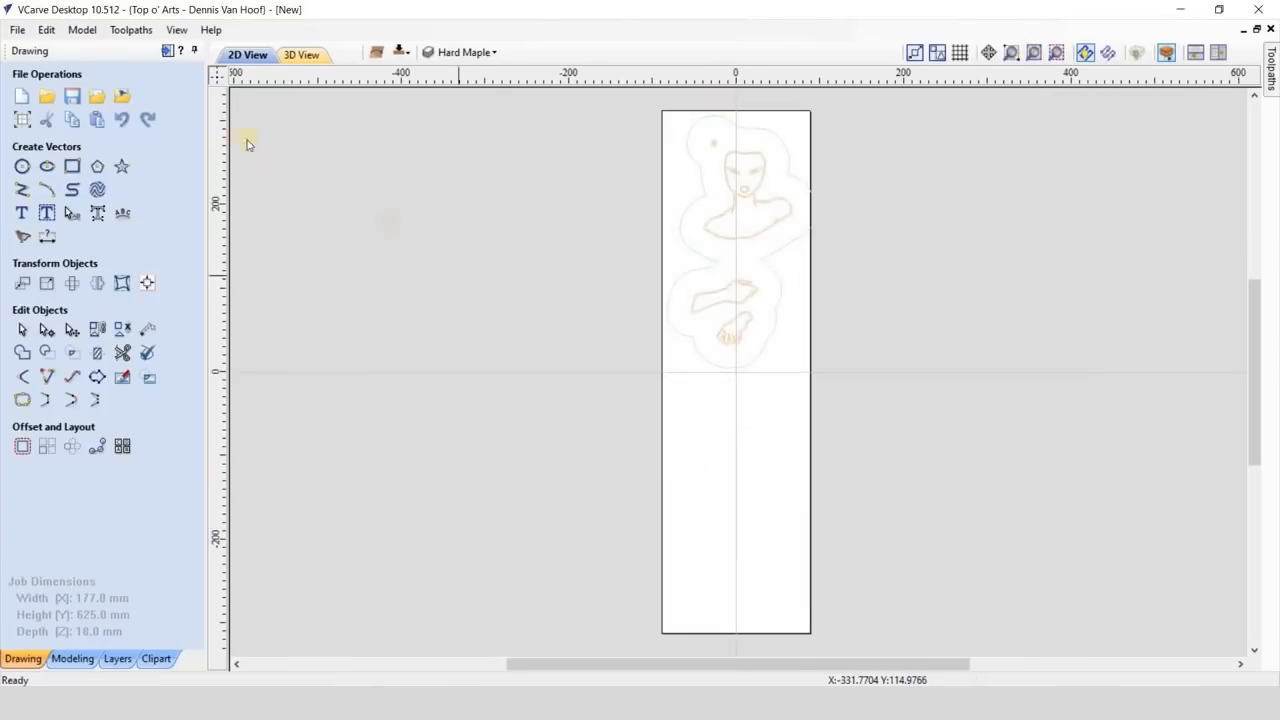
- Set up a V-carve toolpath for the top-side Hard Maple vectors with a 5.5 mm flat depth and the V-Bit (60.0° - 1/4")
{"action": "left_click", "coordinate": [173, 51]}
{"action": "scroll", "coordinate": [571, 263], "scroll_direction": "up", "scroll_amount": 5}
{"action": "left_click", "coordinate": [571, 263]}
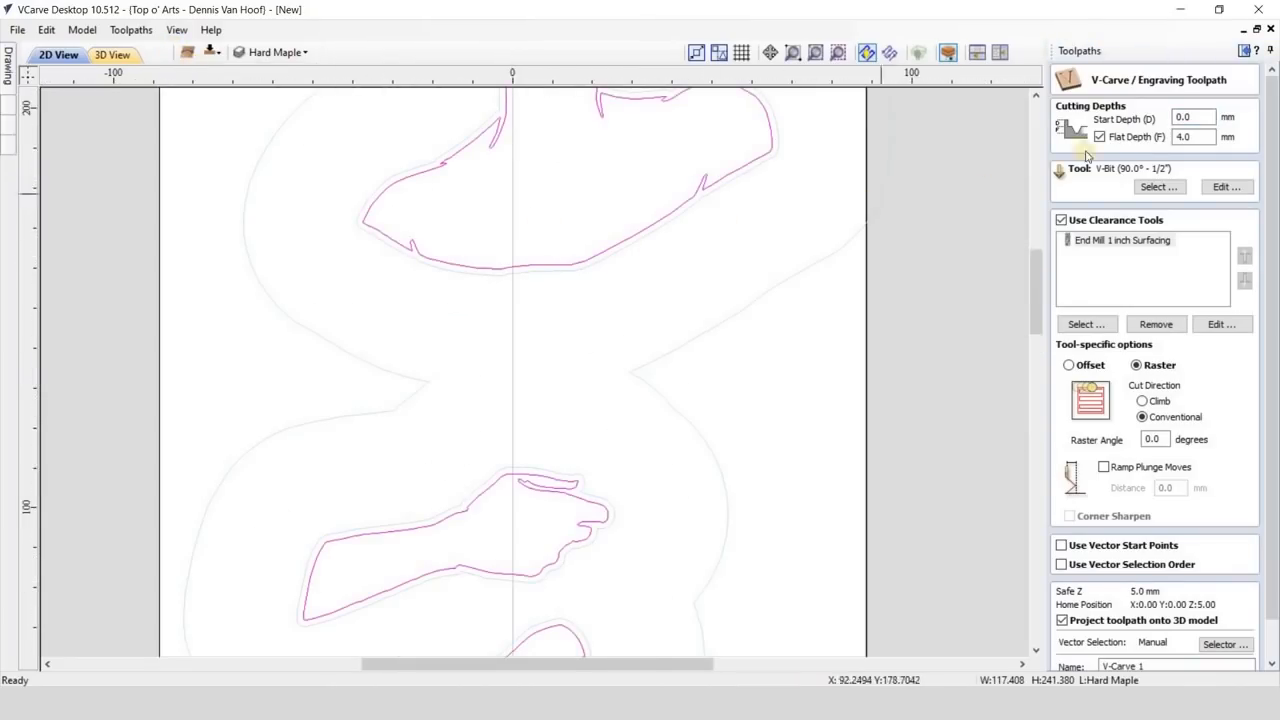
{"action": "left_click_drag", "start_coordinate": [1210, 137], "coordinate": [1158, 140]}
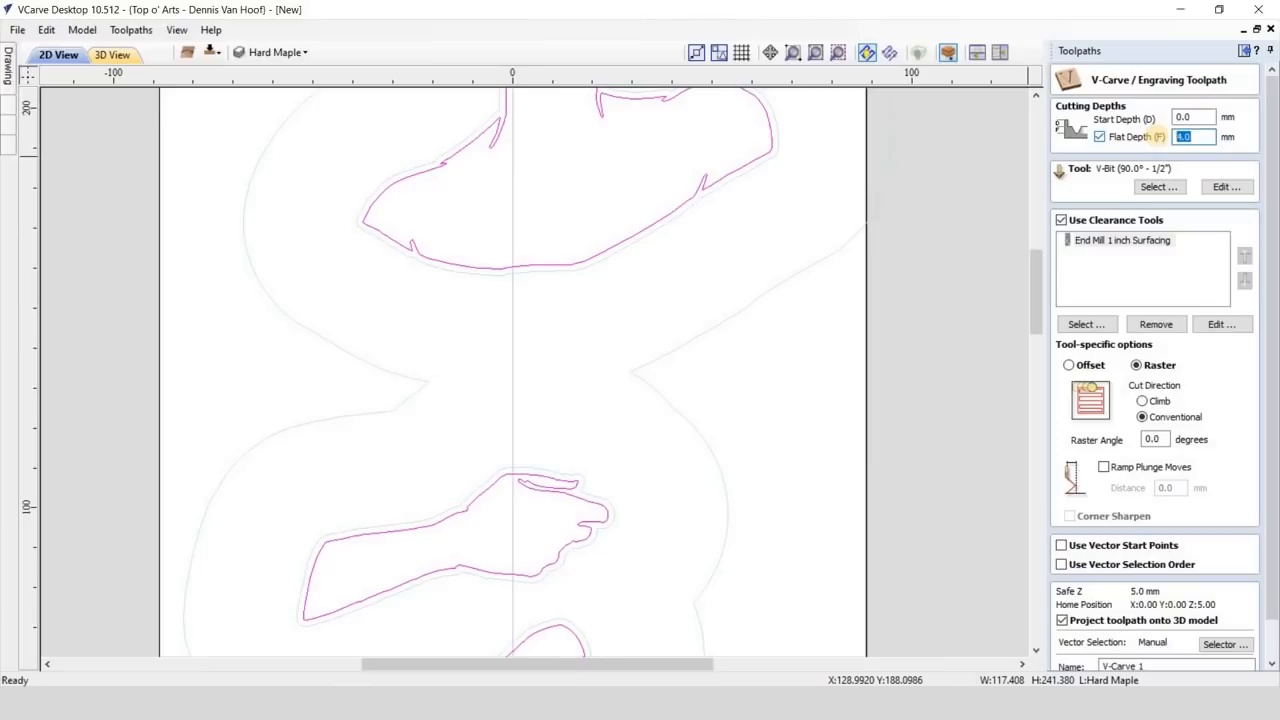
{"action": "left_click", "coordinate": [1157, 189]}
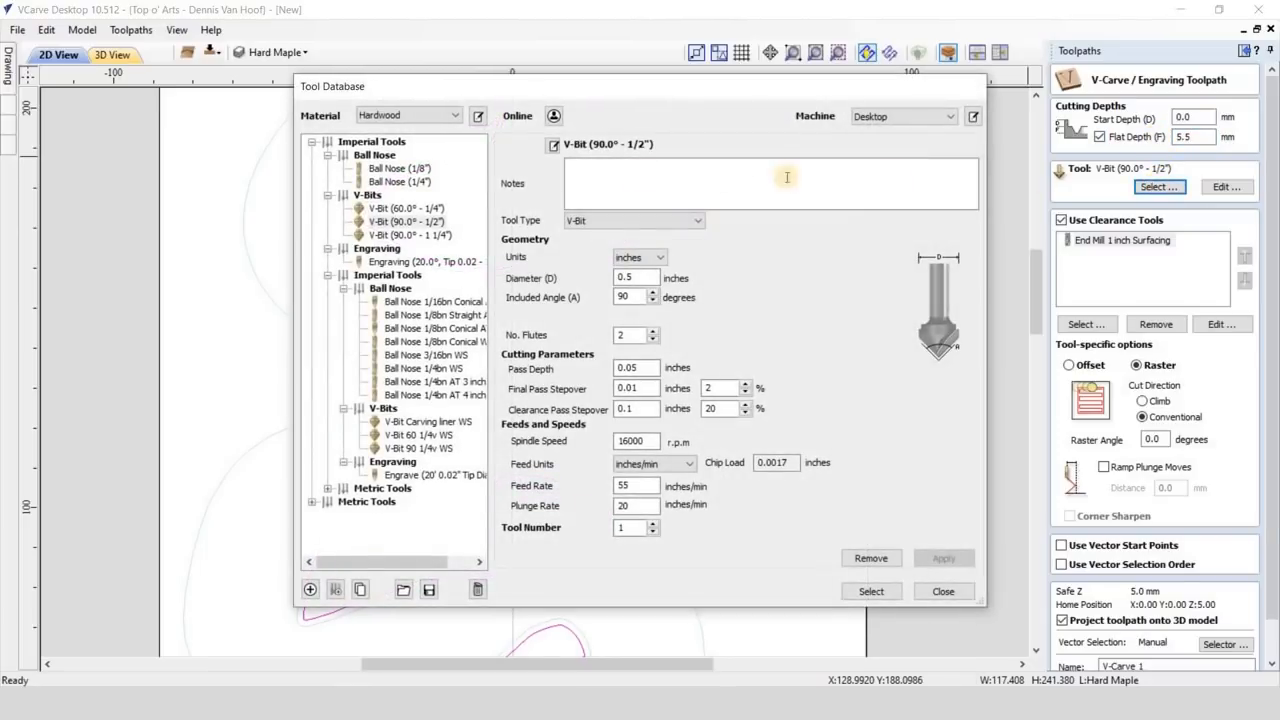
{"action": "left_click", "coordinate": [410, 210]}
{"action": "left_click", "coordinate": [871, 591]}
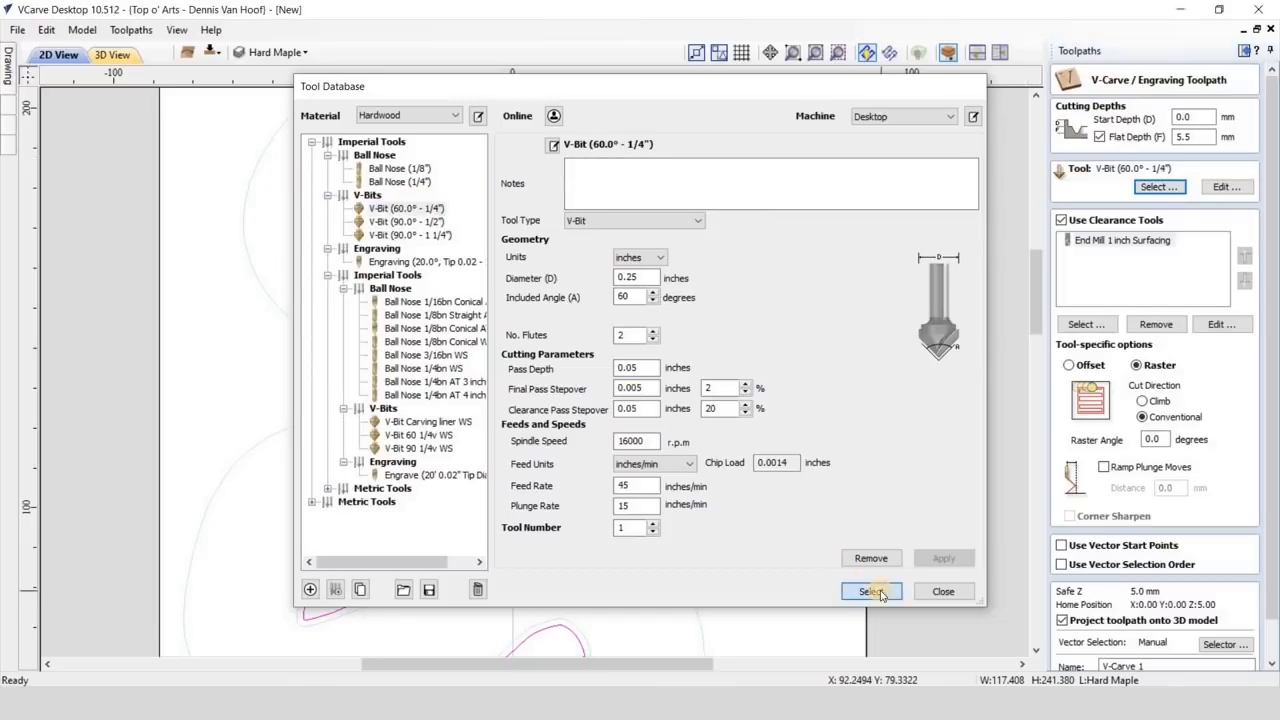
- Replace the 1 inch surfacing clearance tool with End Mill 1/8sUp Amana Tool and End Mill 1/4Up AT 3 inch
{"action": "left_click", "coordinate": [1110, 241]}
{"action": "left_click", "coordinate": [1128, 325]}
{"action": "left_click", "coordinate": [1086, 324]}
{"action": "left_click", "coordinate": [400, 318]}
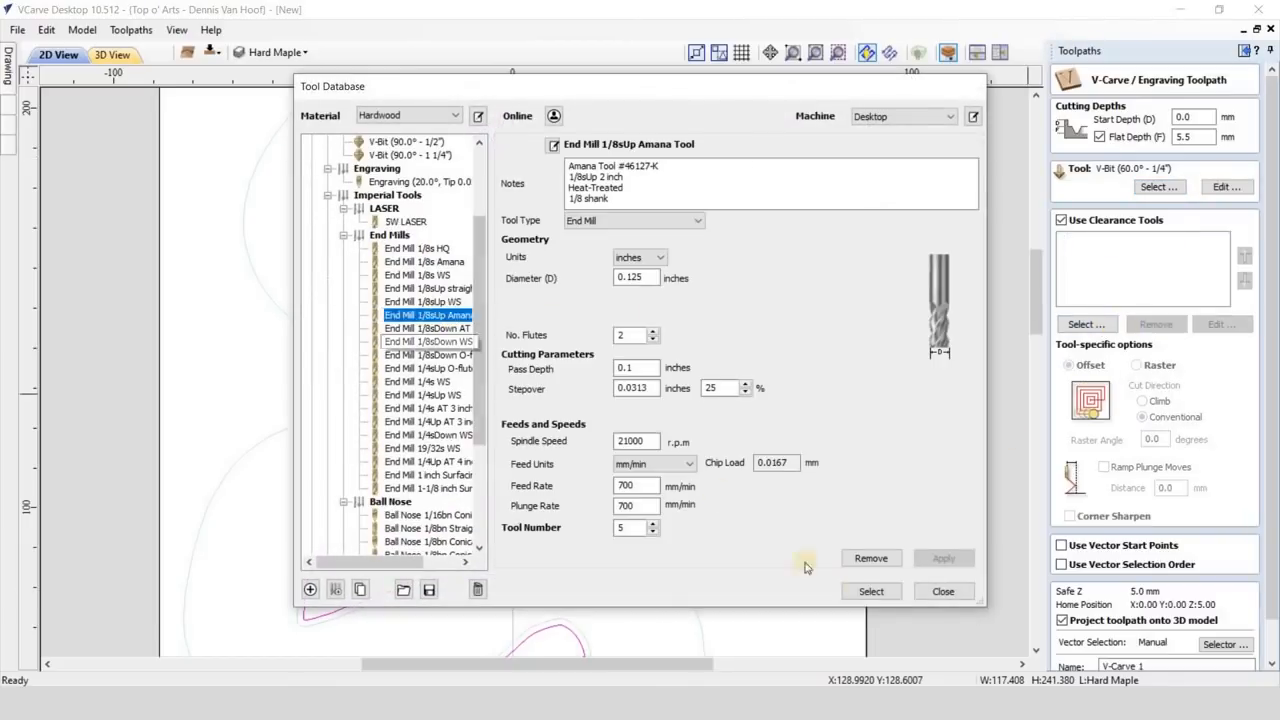
{"action": "left_click", "coordinate": [868, 591]}
{"action": "left_click", "coordinate": [1086, 324]}
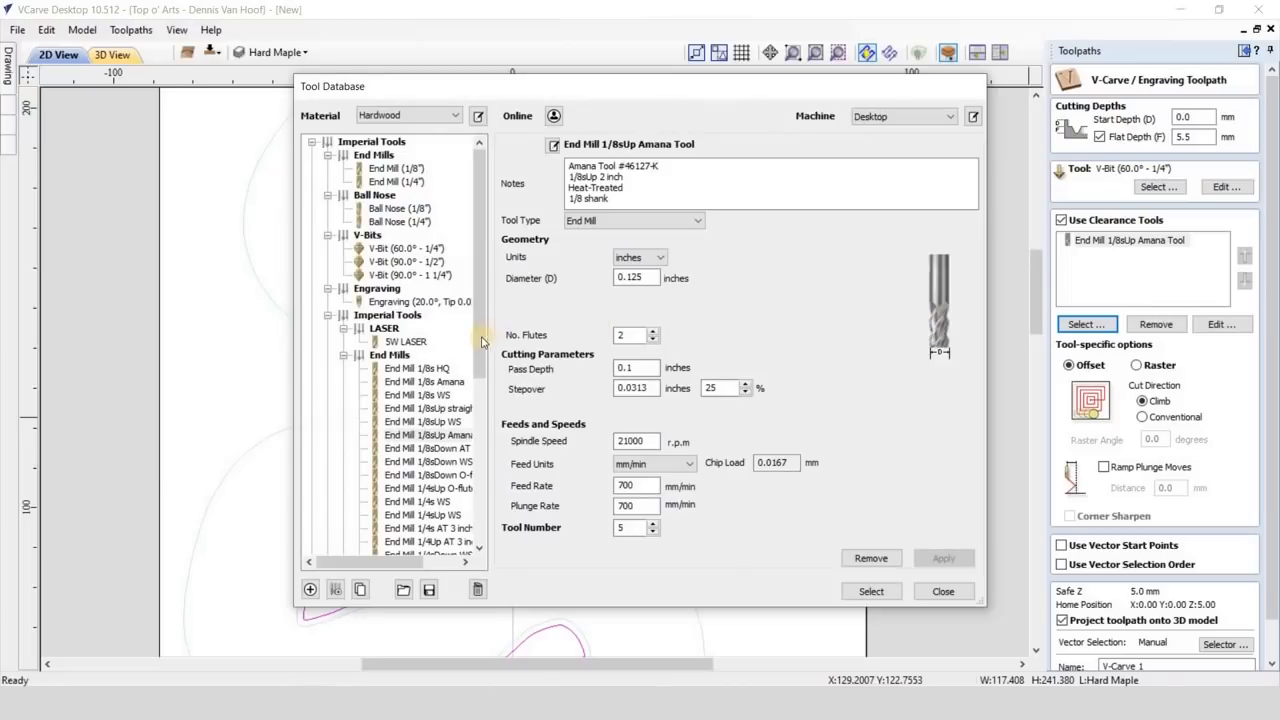
{"action": "scroll", "coordinate": [440, 400], "scroll_direction": "down", "scroll_amount": 5}
{"action": "left_click", "coordinate": [460, 424]}
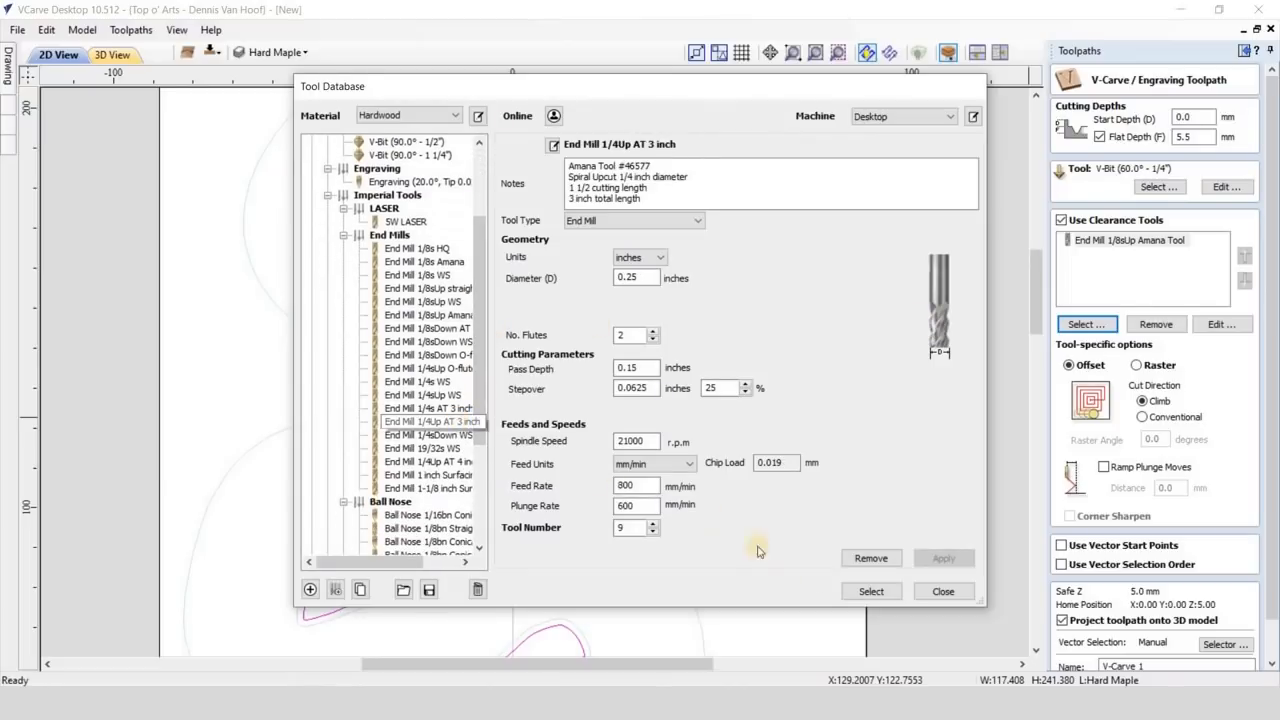
{"action": "left_click", "coordinate": [871, 591]}
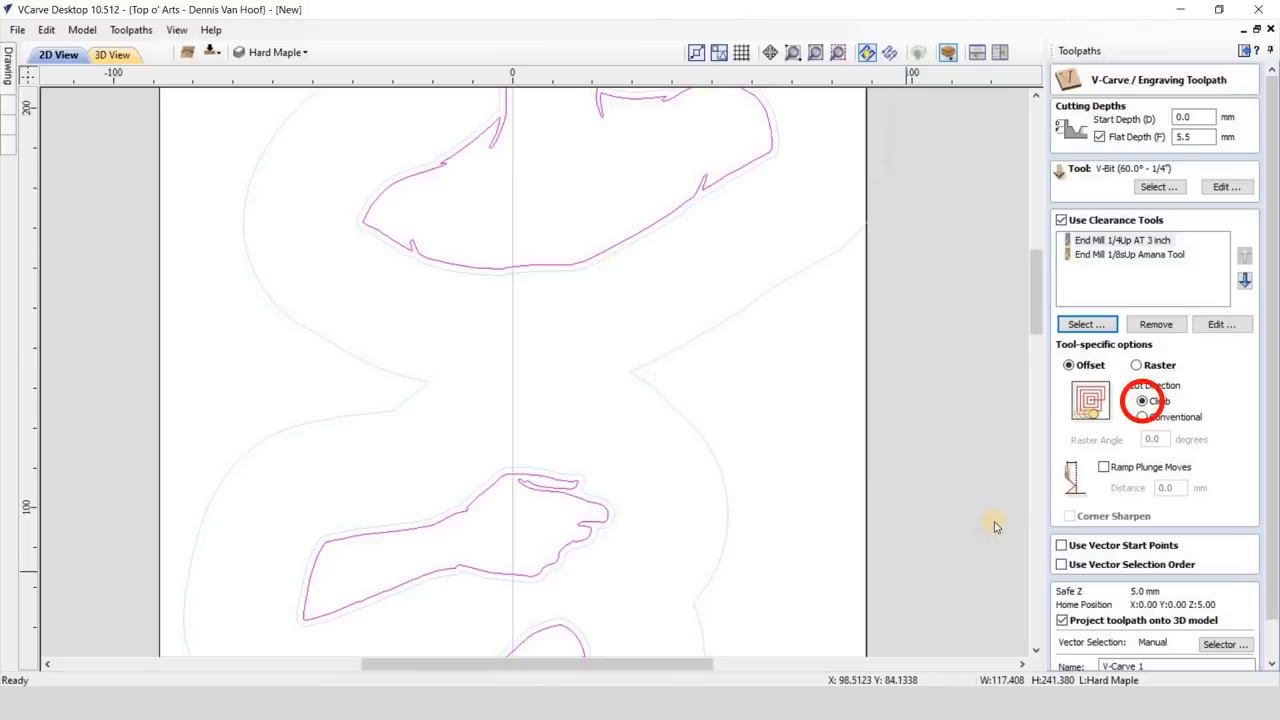
- Enable 13 mm ramp plunge moves without projecting onto the 3D model, and calculate the toolpath under the name "Female"
{"action": "left_click", "coordinate": [1116, 472]}
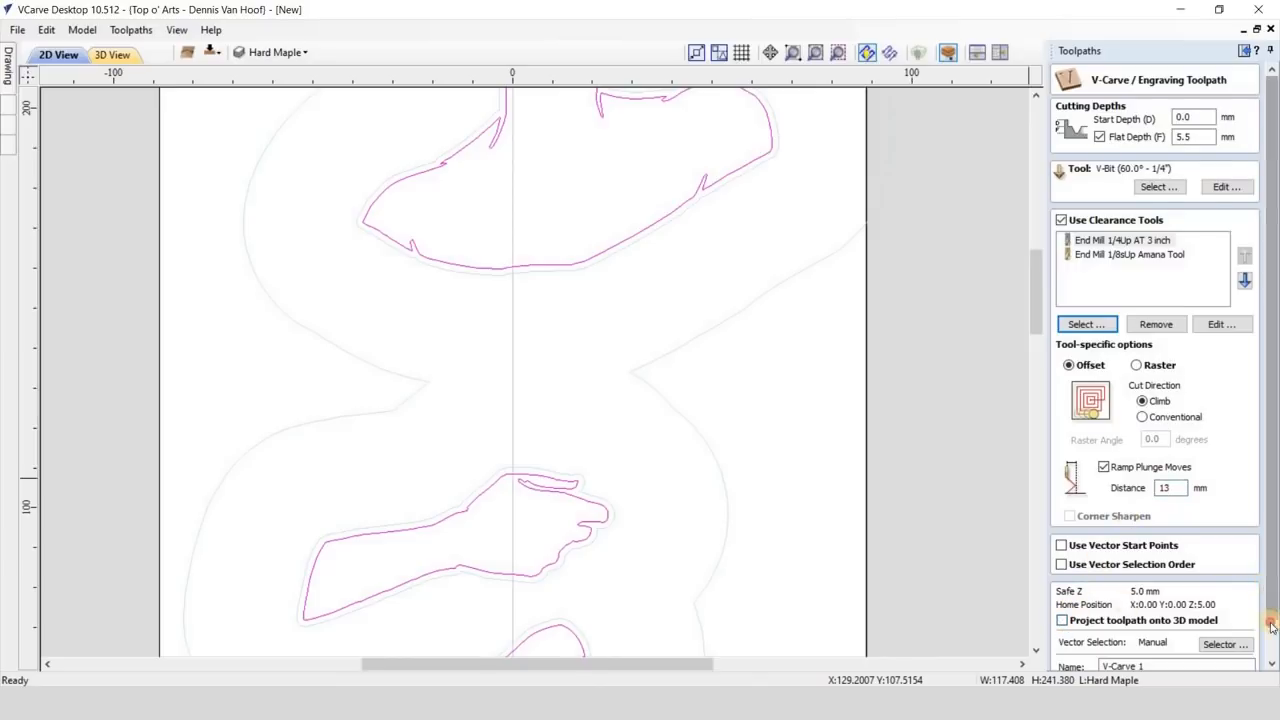
{"action": "scroll", "coordinate": [1272, 590], "scroll_direction": "down", "scroll_amount": 1}
{"action": "triple_click", "coordinate": [1180, 626]}
{"action": "type", "text": "Flmale"}
{"action": "left_click", "coordinate": [1078, 655]}
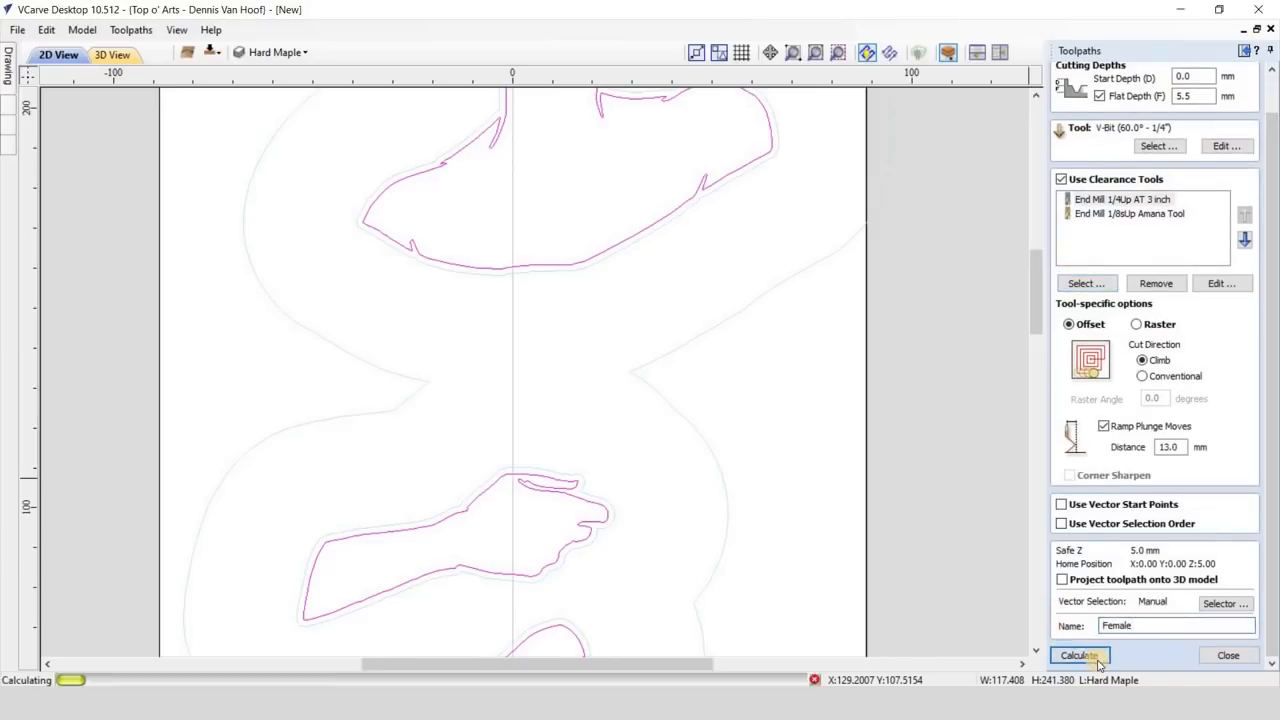
- Rename the first clearance toolpath as "Female 1/4"
{"action": "right_click", "coordinate": [1130, 524]}
{"action": "left_click", "coordinate": [1150, 399]}
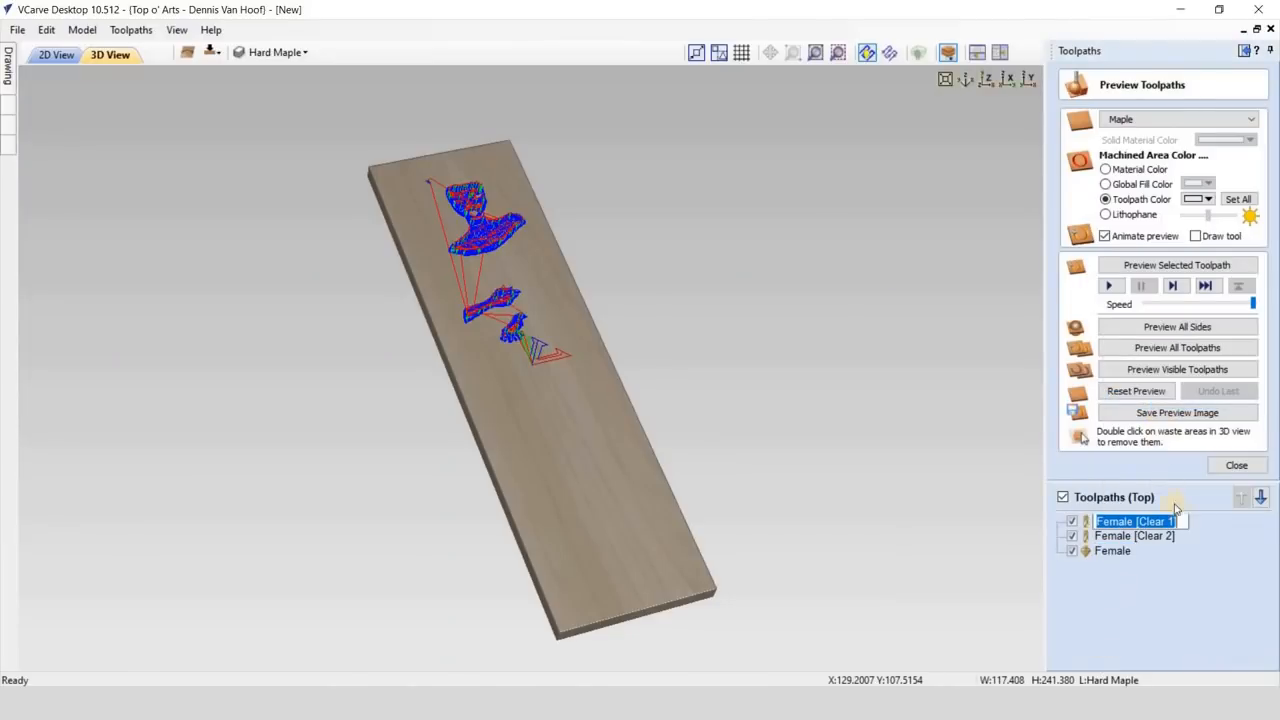
{"action": "left_click_drag", "start_coordinate": [1176, 522], "coordinate": [1138, 536]}
{"action": "type", "text": "1/4"}
{"action": "key", "text": "Return"}
- Rename the second clearance toolpath as "Female 1/8" and the V-bit toolpath as "Female V60"
{"action": "right_click", "coordinate": [1143, 537]}
{"action": "left_click", "coordinate": [1164, 412]}
{"action": "key", "text": "BackSpace"}
{"action": "type", "text": "1/"}
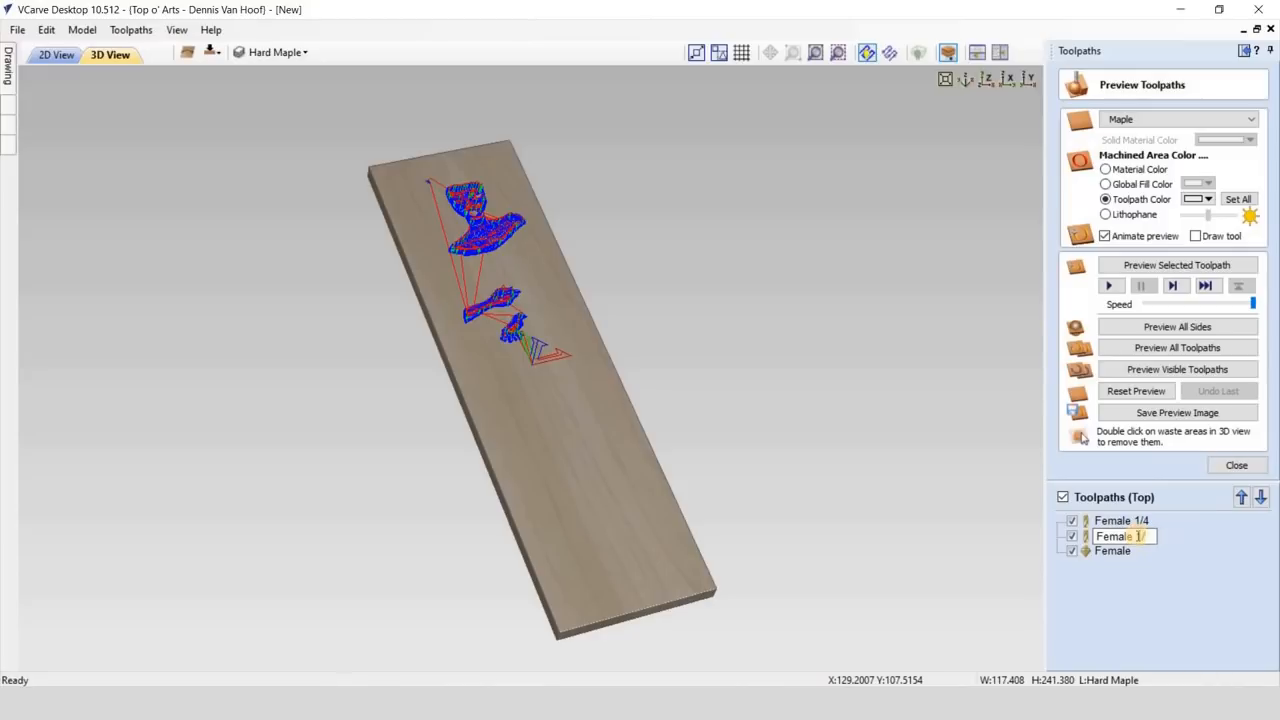
{"action": "type", "text": "8"}
{"action": "key", "text": "Return"}
{"action": "right_click", "coordinate": [1120, 550]}
{"action": "left_click", "coordinate": [1160, 428]}
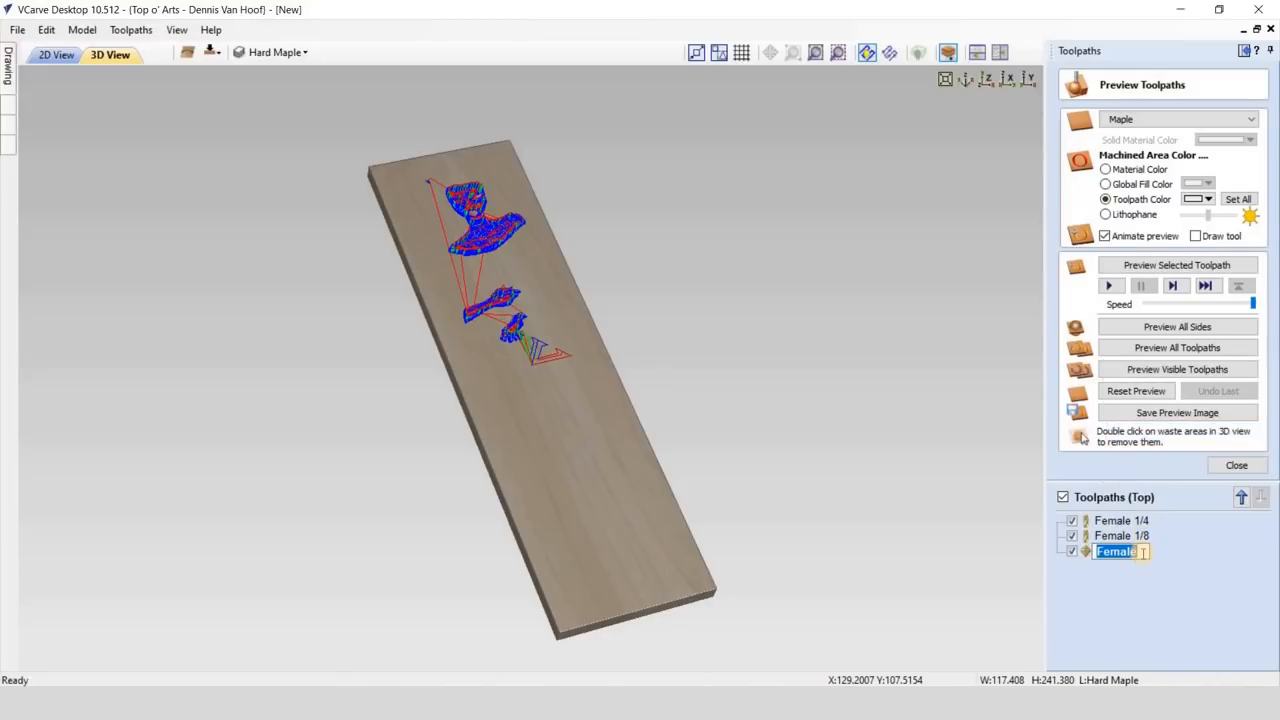
- Hide all toolpath lines and run the cutting preview of the Female 1/4 toolpath
{"action": "left_click", "coordinate": [1063, 497]}
{"action": "left_click", "coordinate": [1110, 521]}
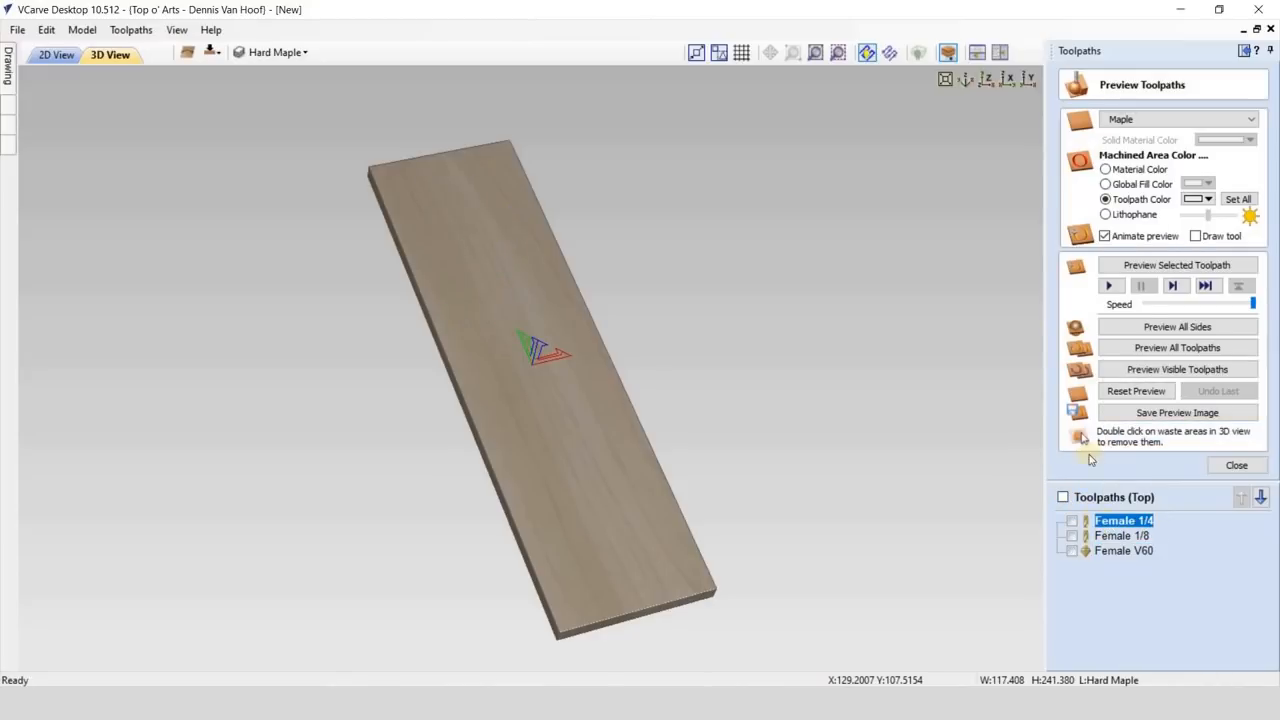
{"action": "left_click", "coordinate": [1108, 286]}
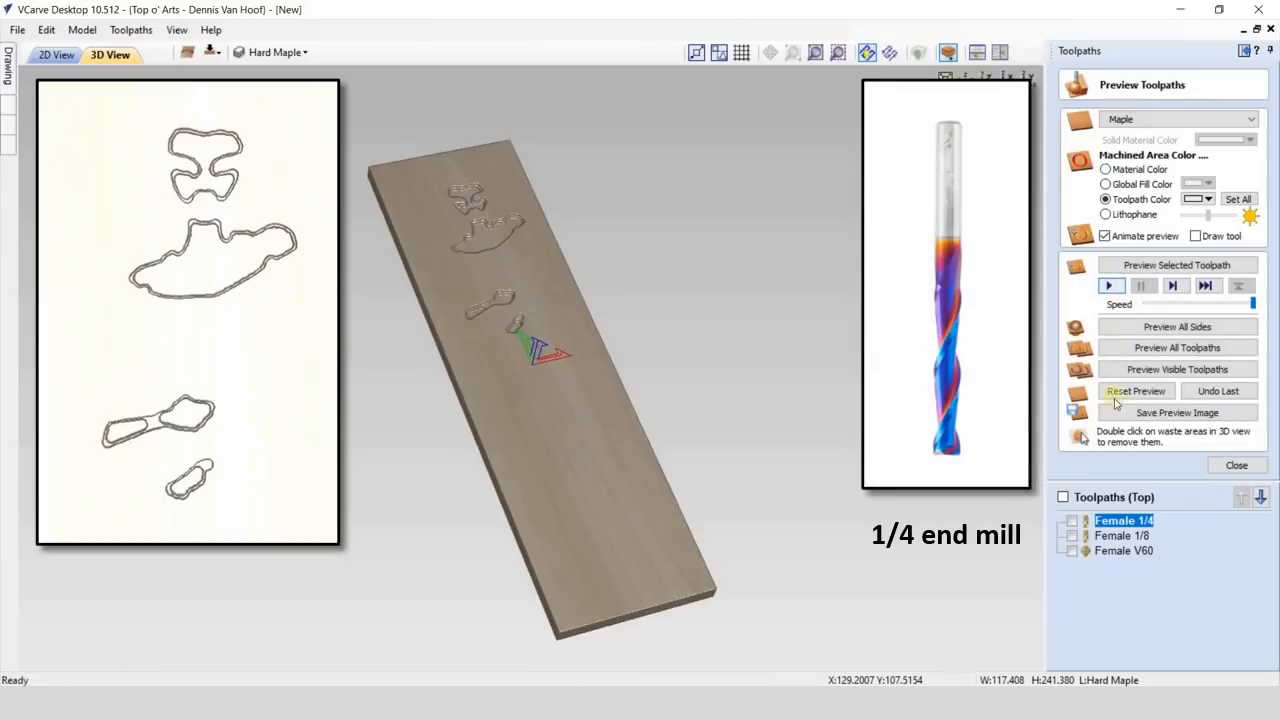
- Run the cutting previews of the Female 1/8 and Female V60 toolpaths
{"action": "left_click", "coordinate": [1110, 536]}
{"action": "left_click", "coordinate": [1110, 286]}
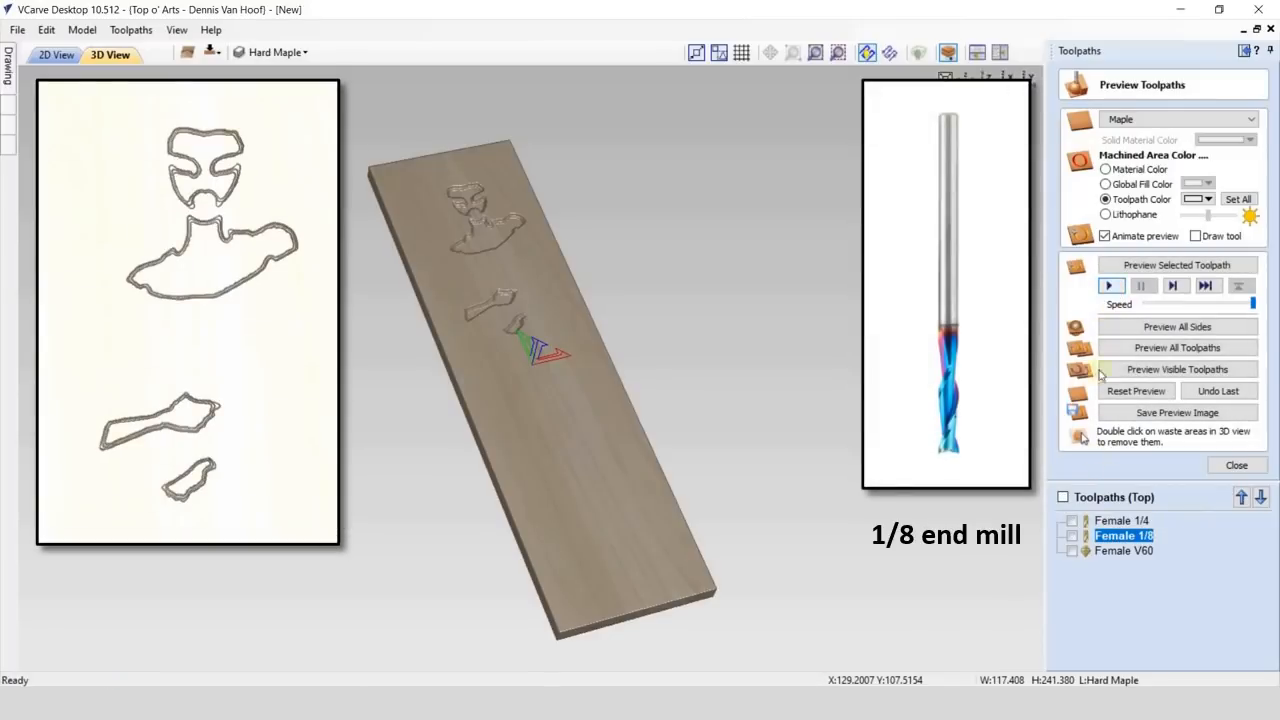
{"action": "left_click", "coordinate": [1122, 551]}
{"action": "left_click", "coordinate": [1111, 287]}
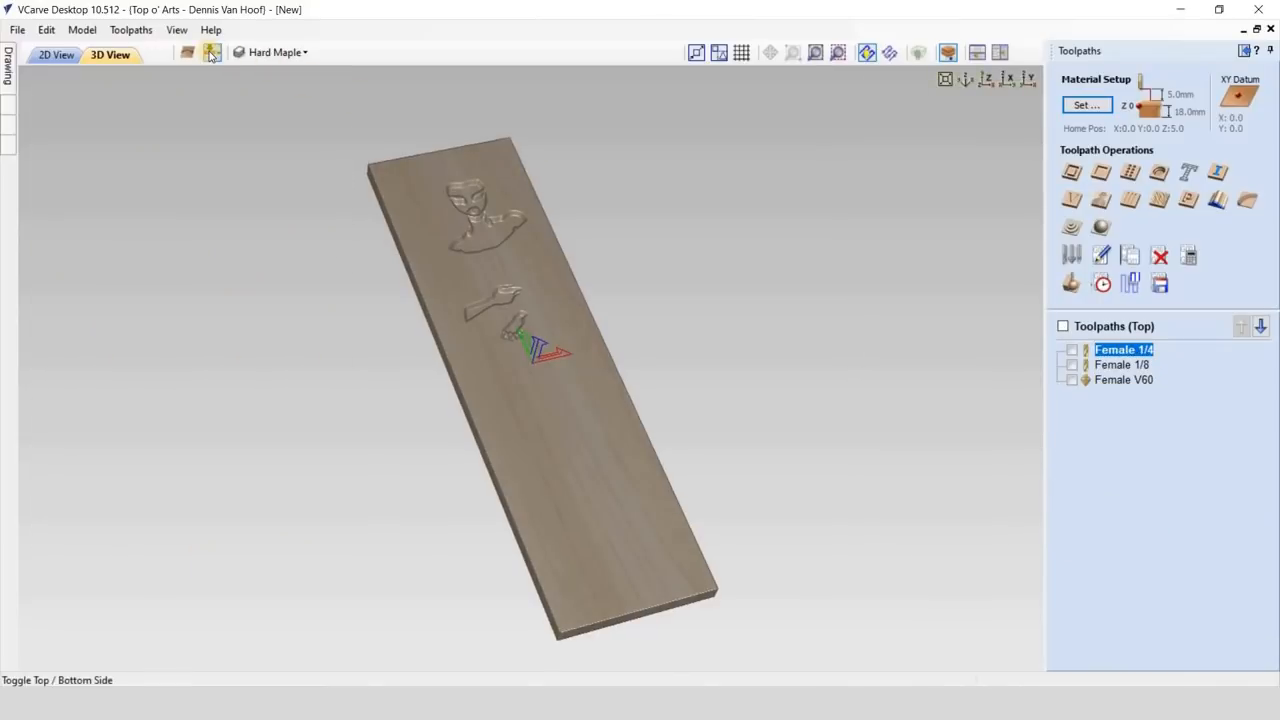
- Switch to the bottom side's 2D drawing and start a pocket toolpath on the outer clean-up boundary with a 0.6 mm cut depth
{"action": "left_click", "coordinate": [211, 54]}
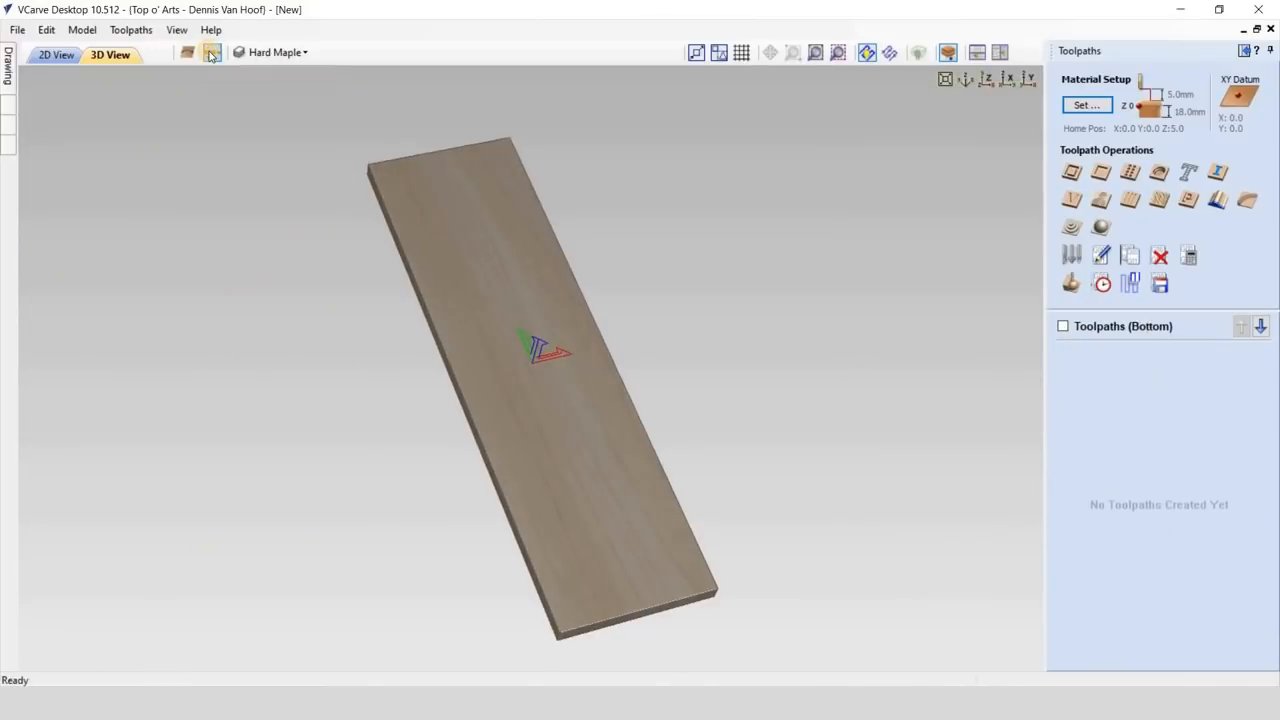
{"action": "left_click", "coordinate": [74, 59]}
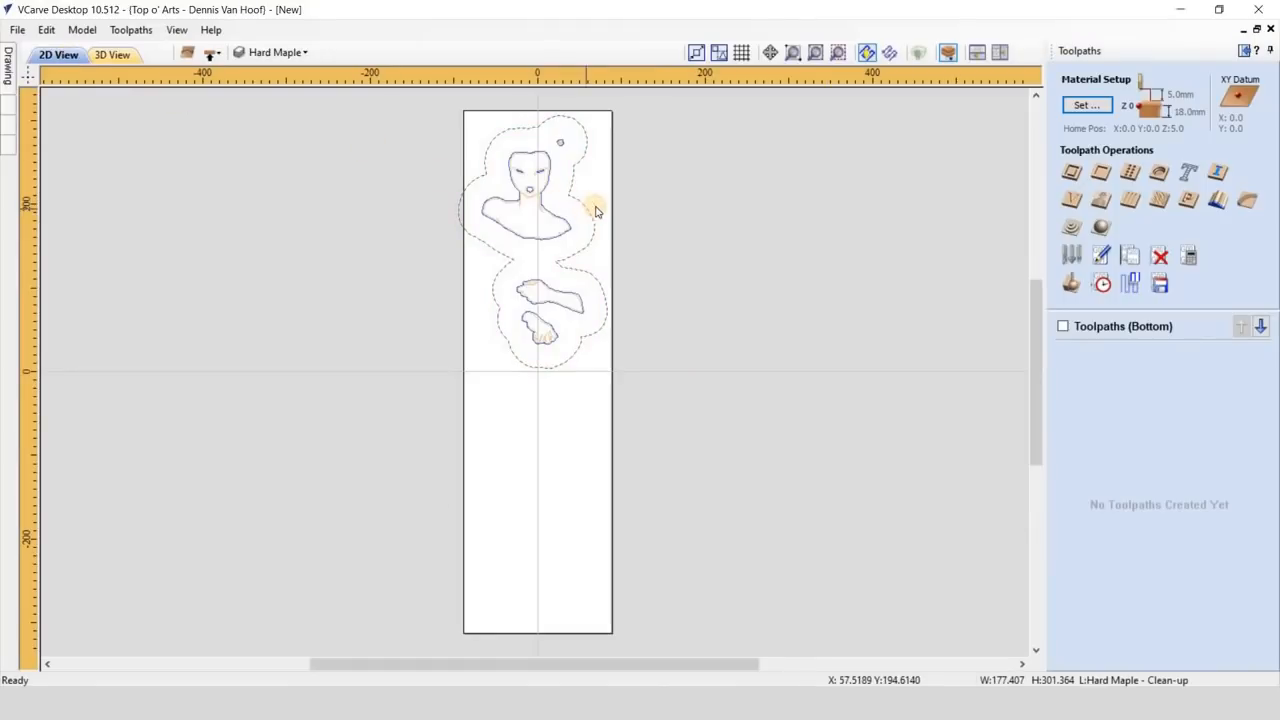
{"action": "left_click", "coordinate": [838, 54]}
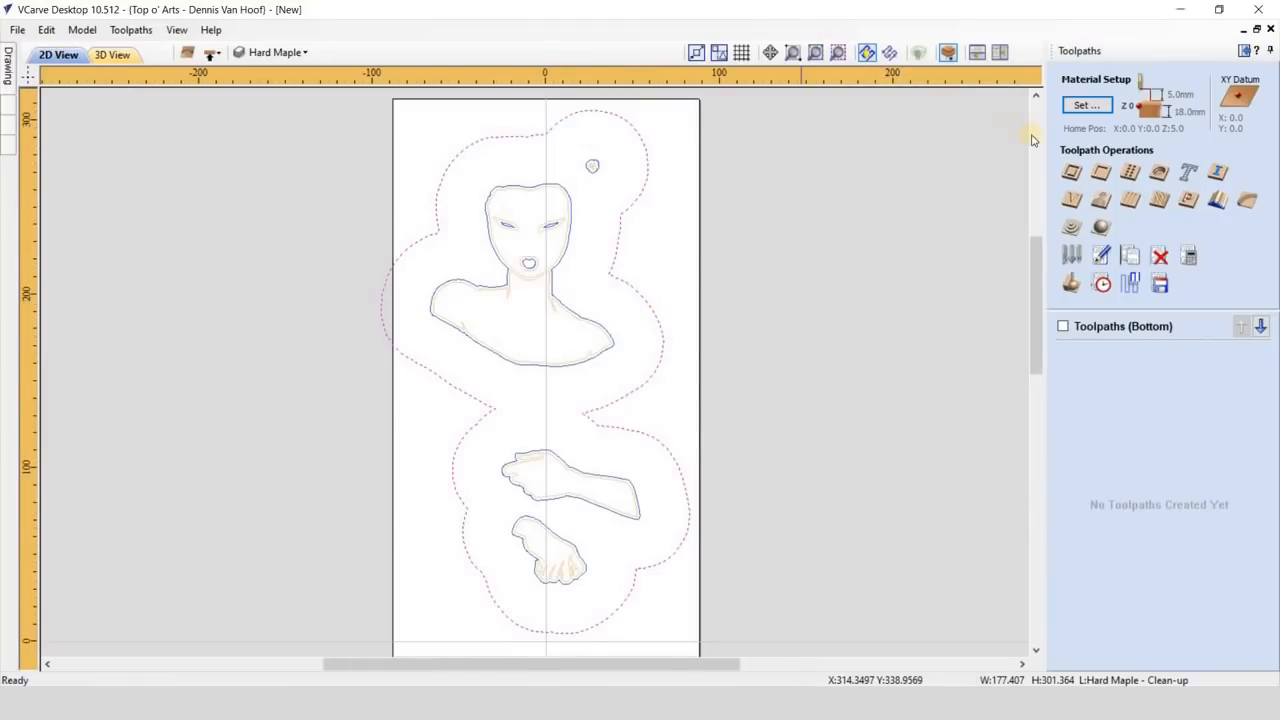
{"action": "left_click", "coordinate": [1100, 172]}
{"action": "type", "text": "0.6"}
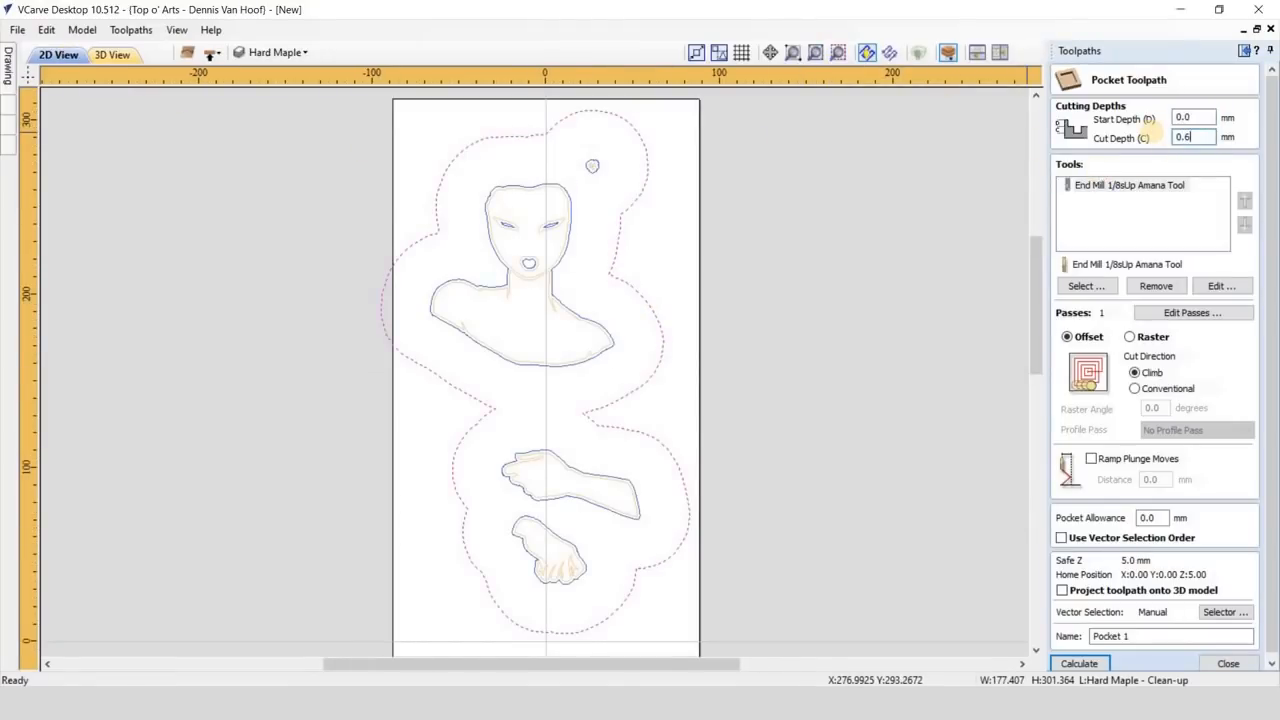
- Replace the pocket's 1/8 inch end mill with the End Mill 1-1/8 inch Surfacing tool
{"action": "left_click", "coordinate": [1133, 185]}
{"action": "left_click", "coordinate": [1152, 286]}
{"action": "left_click", "coordinate": [1099, 288]}
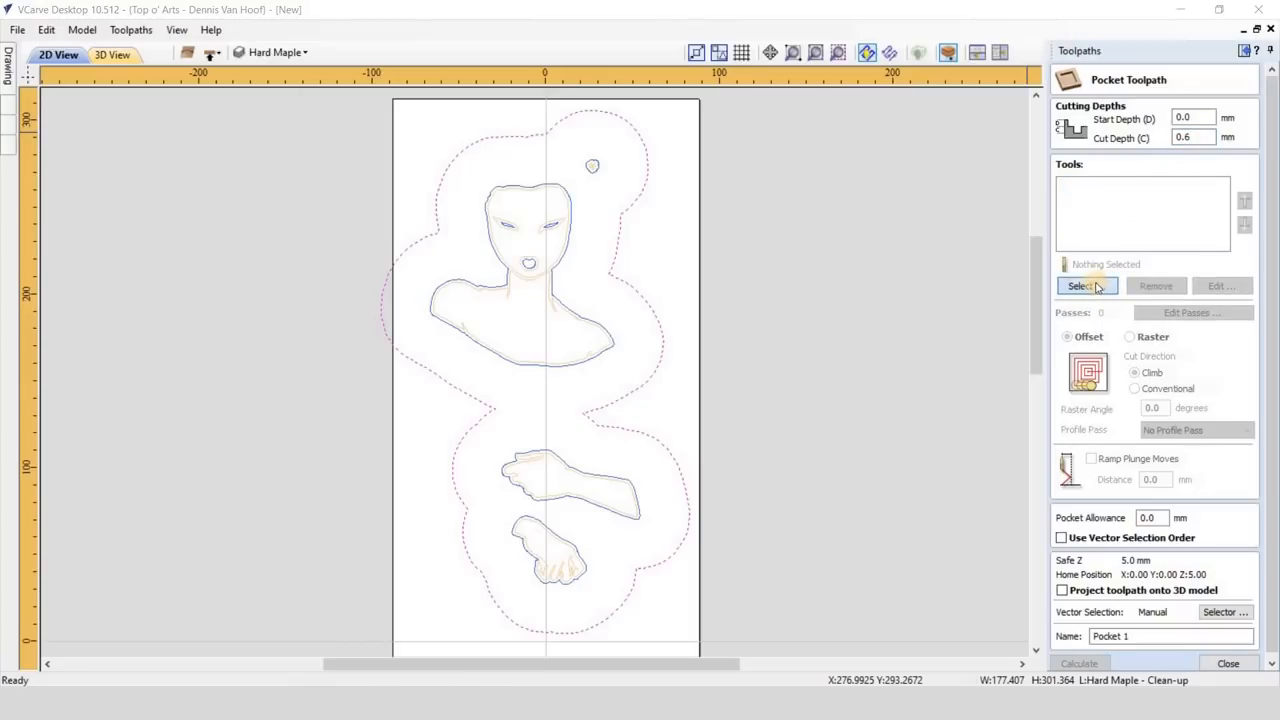
{"action": "scroll", "coordinate": [478, 400], "scroll_direction": "down", "scroll_amount": 5}
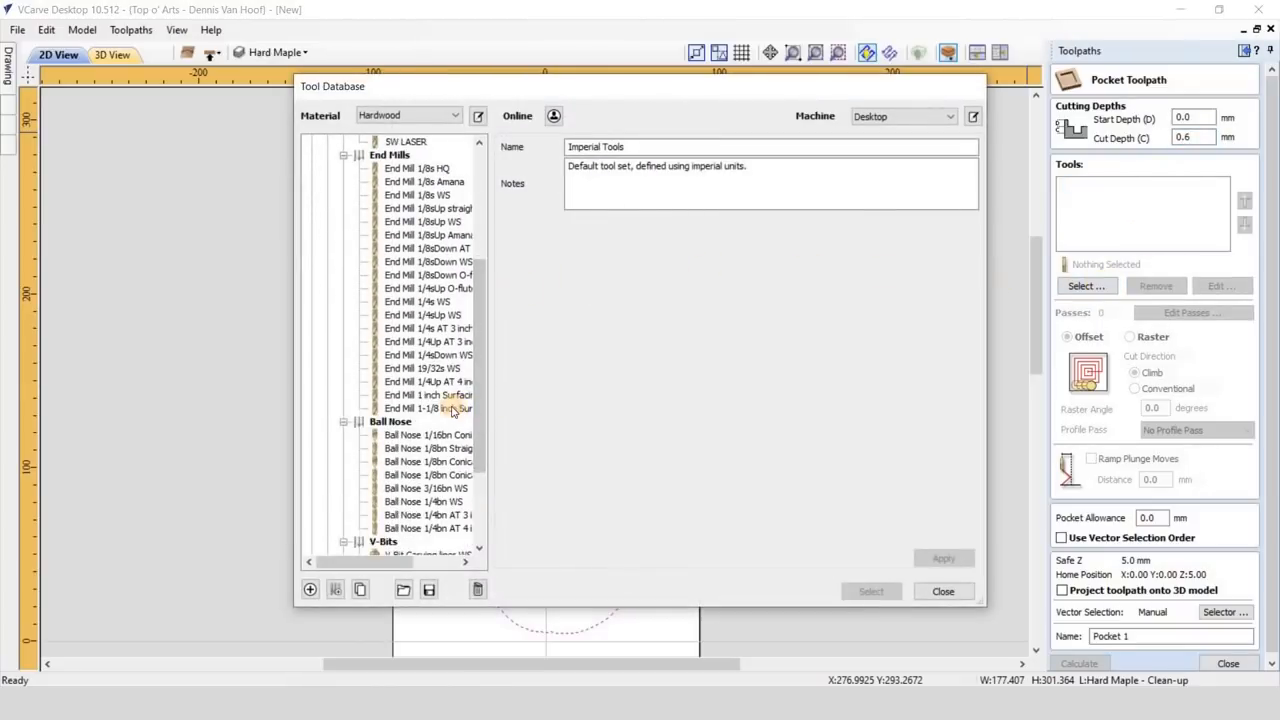
{"action": "left_click", "coordinate": [465, 409]}
{"action": "left_click", "coordinate": [871, 591]}
- Calculate the pocket as "Male Shaving 1-1/8" with 55 mm ramp plunge moves, and preview its cut with the toolpath lines hidden
{"action": "left_click", "coordinate": [1091, 458]}
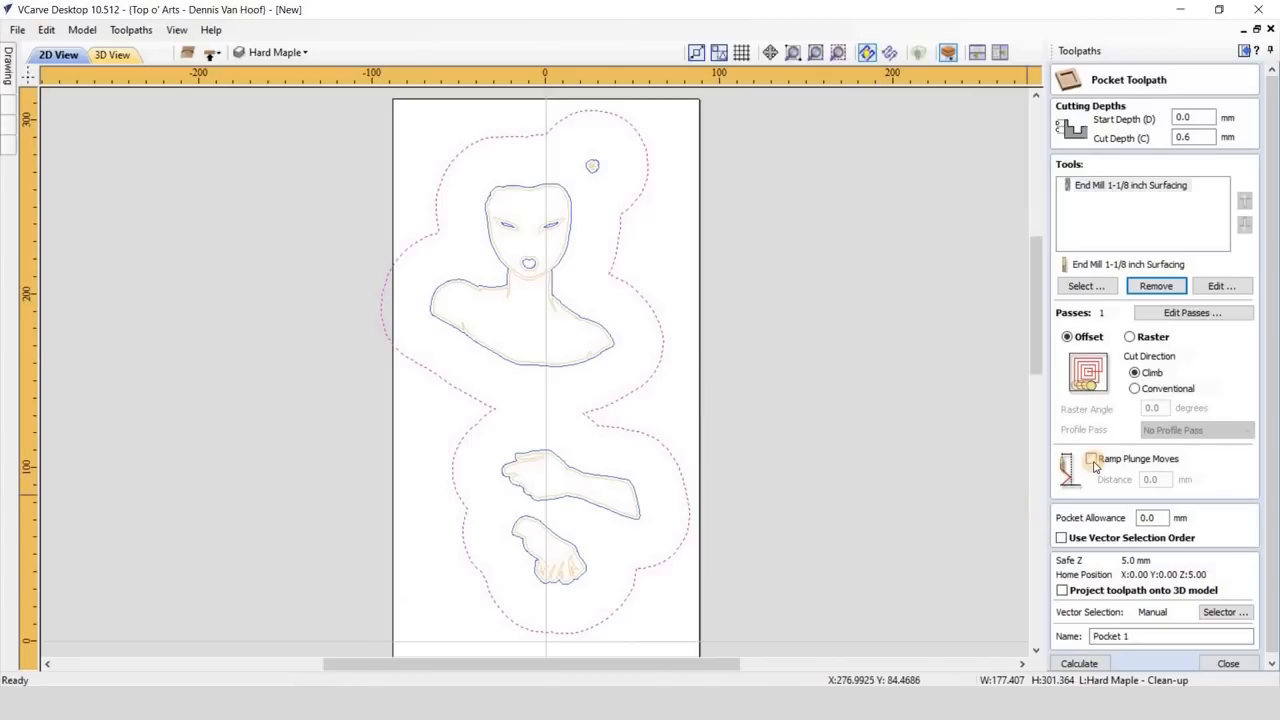
{"action": "left_click", "coordinate": [1135, 636]}
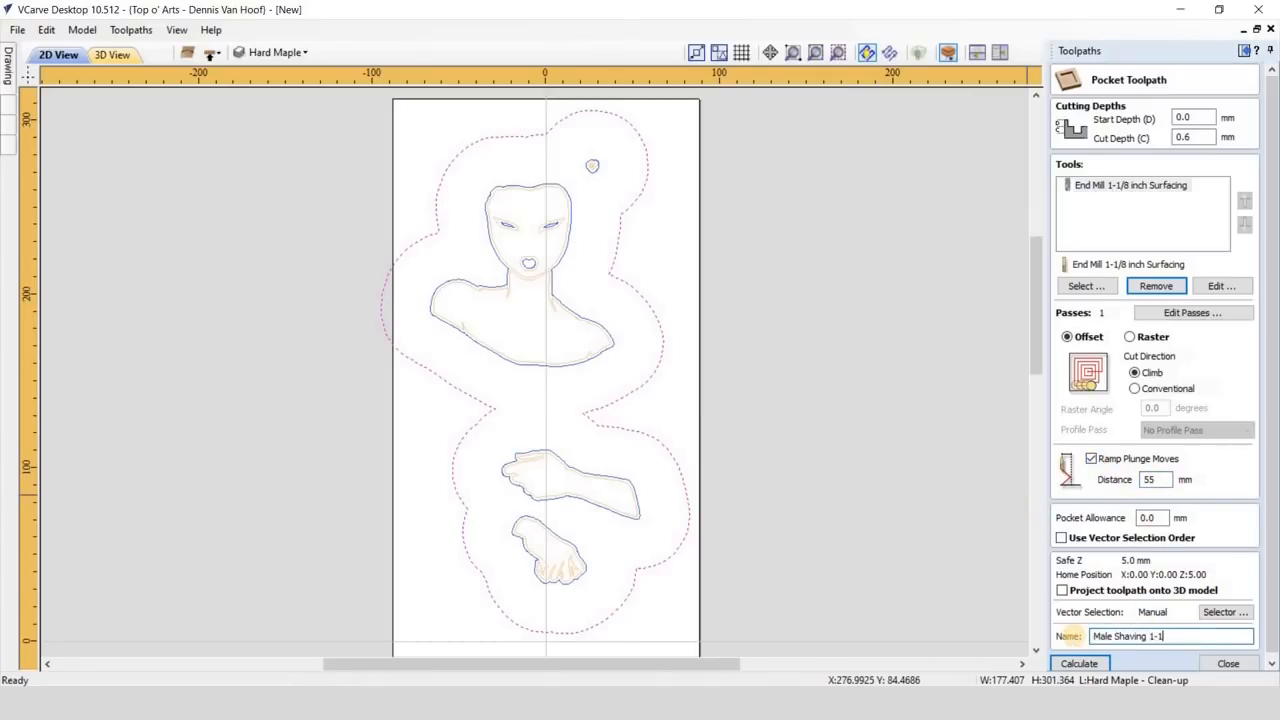
{"action": "left_click", "coordinate": [1080, 664]}
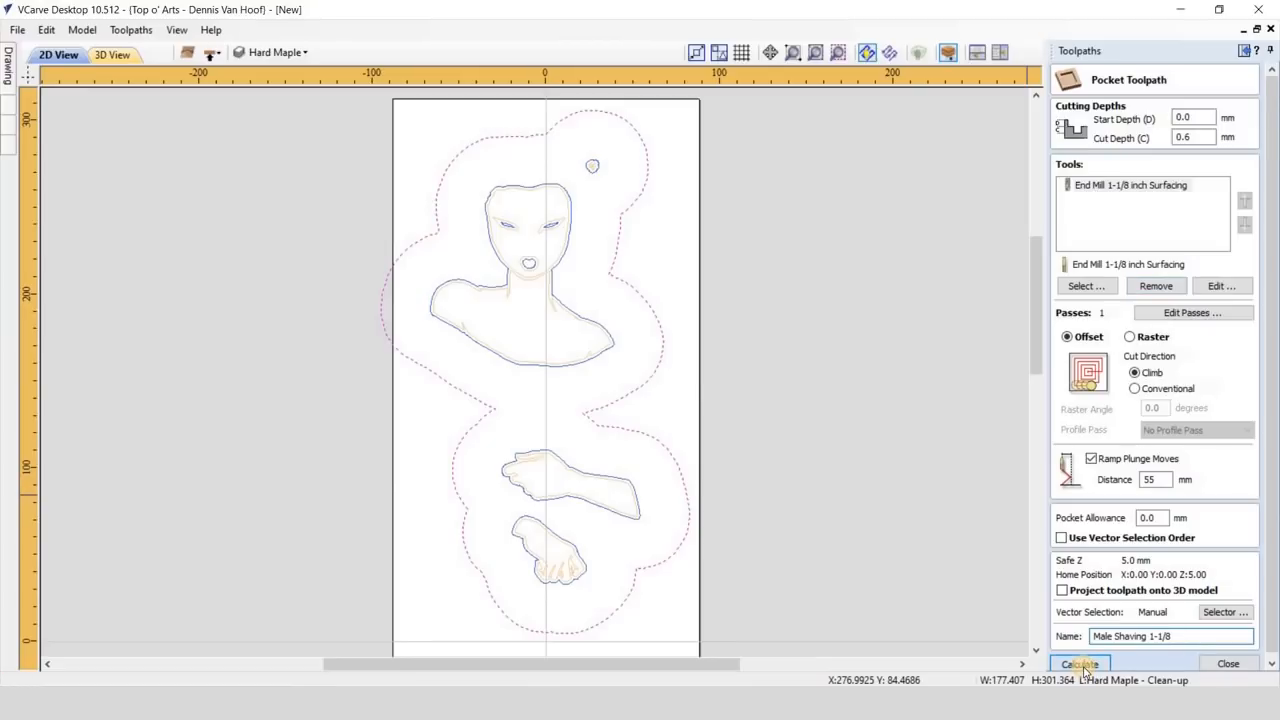
{"action": "left_click", "coordinate": [1070, 522]}
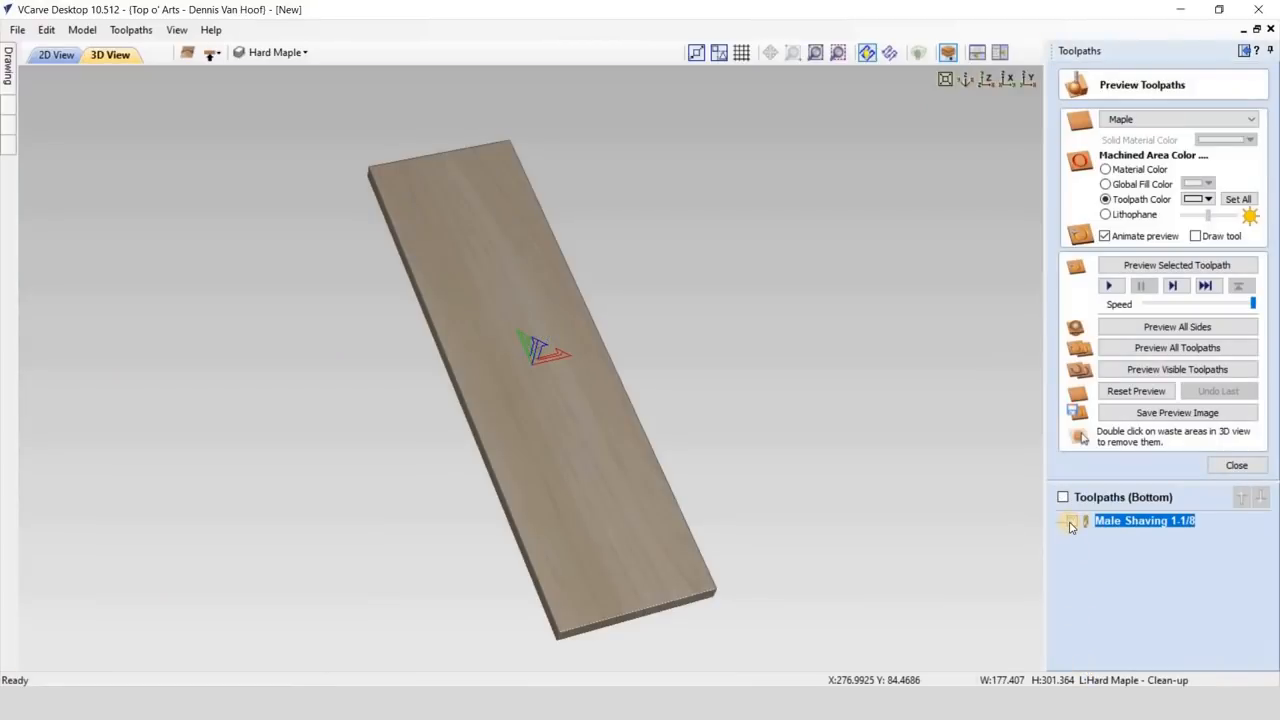
{"action": "left_click", "coordinate": [1113, 288]}
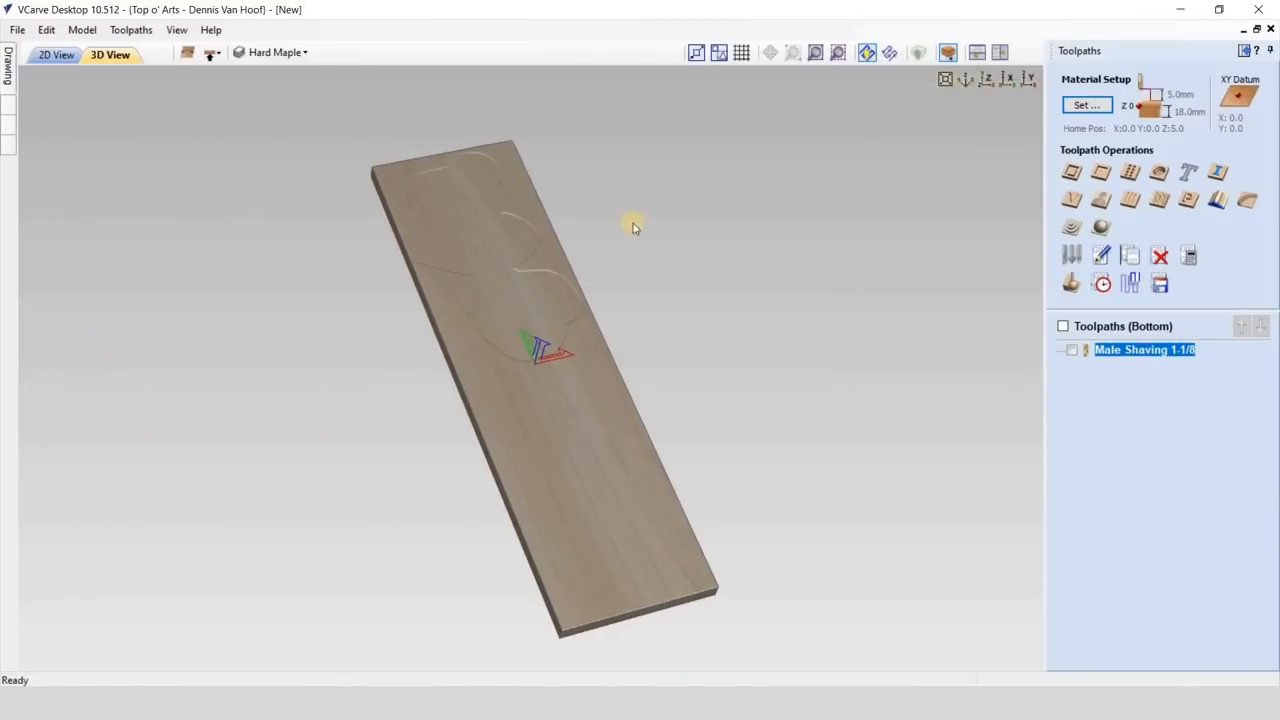
- Set up a prism carving toolpath on the Hard Maple figure vectors with a 5.5 mm prism depth and the V-Bit 60 1/4v WS
{"action": "left_click", "coordinate": [59, 55]}
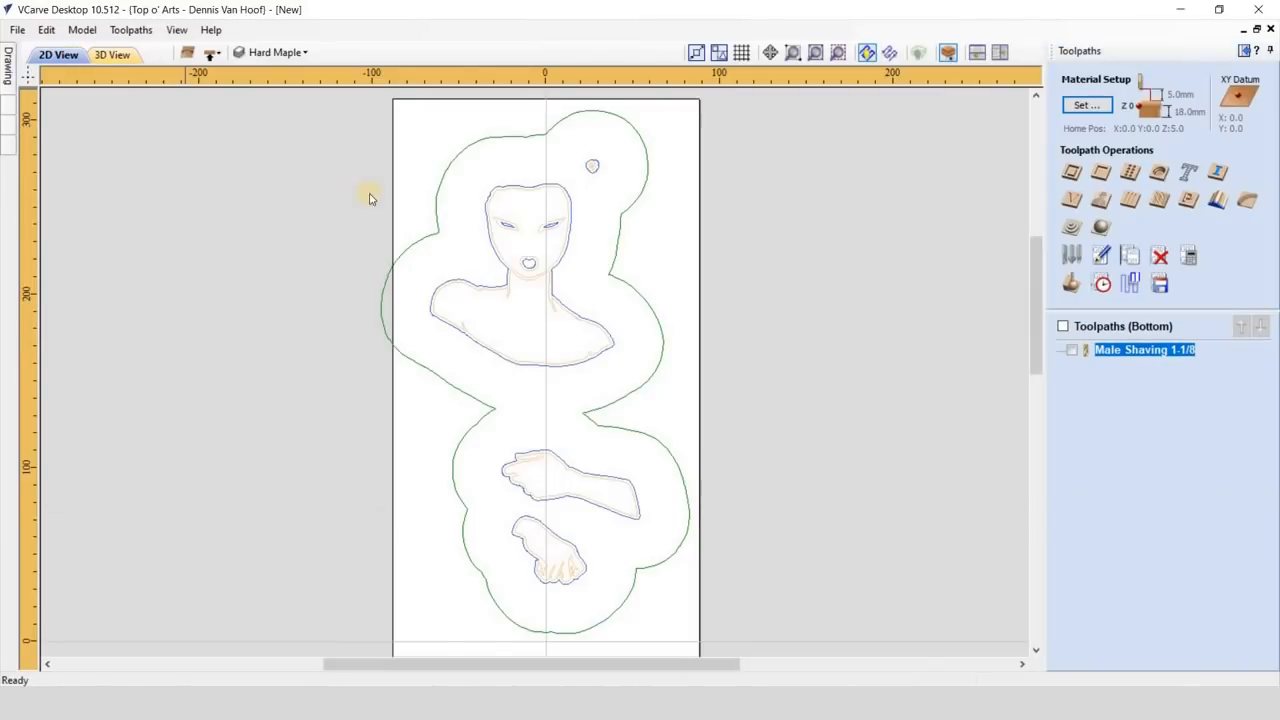
{"action": "left_click", "coordinate": [508, 292]}
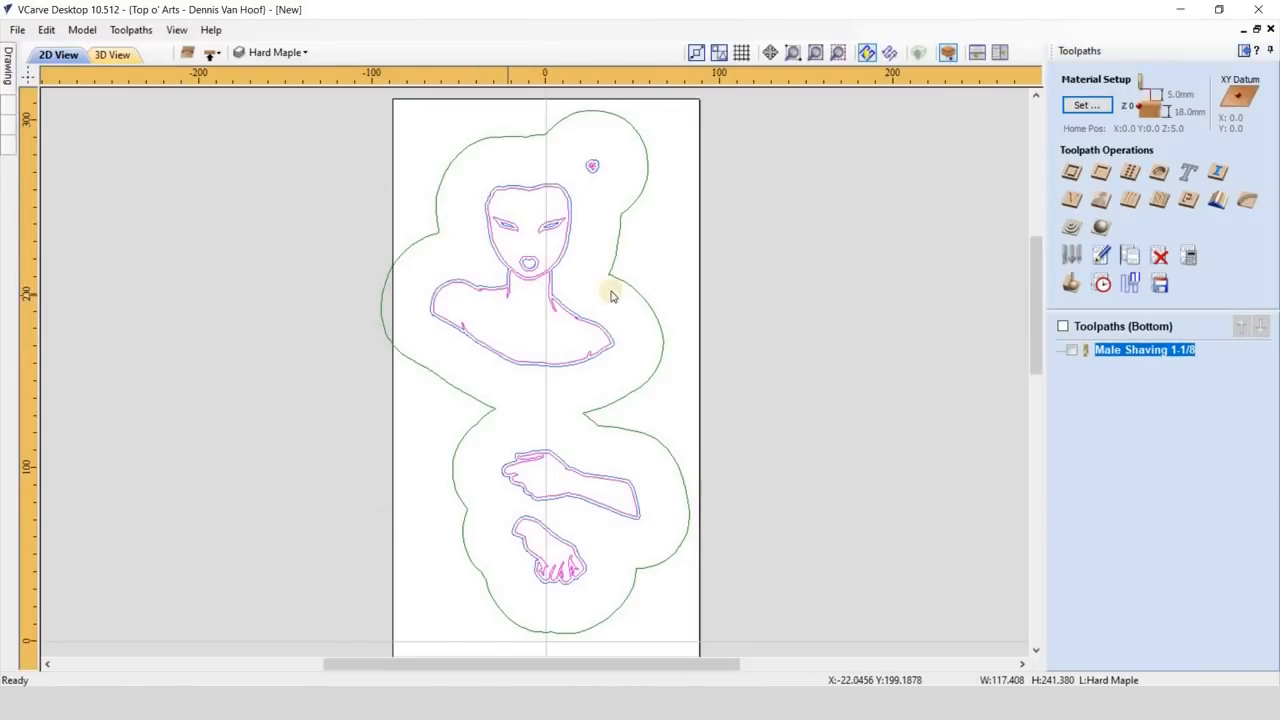
{"action": "left_click", "coordinate": [1186, 202]}
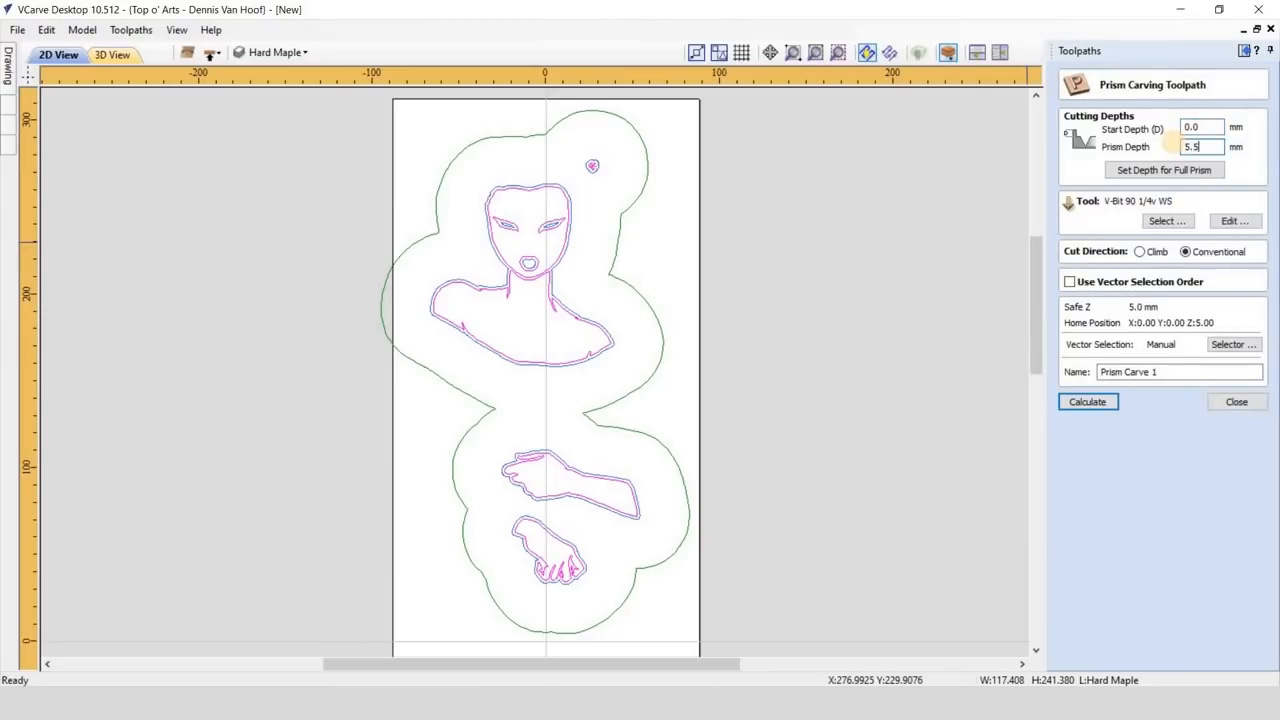
{"action": "left_click", "coordinate": [1168, 221]}
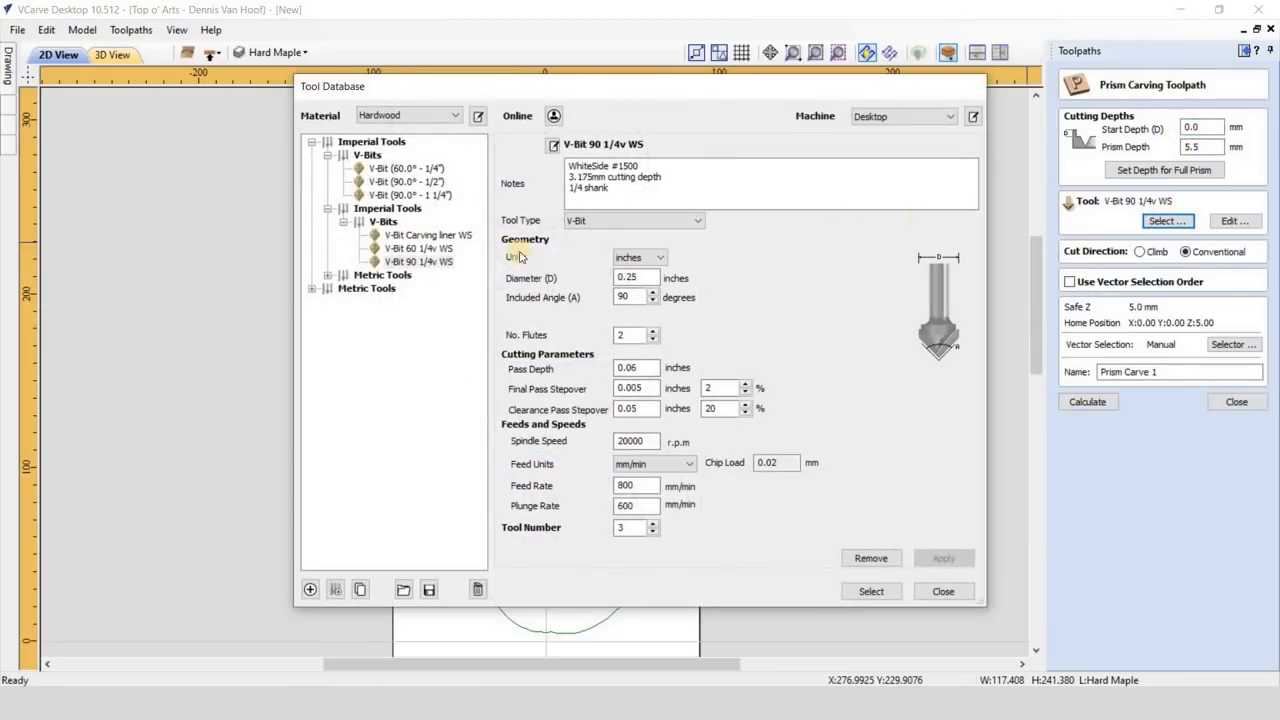
{"action": "left_click", "coordinate": [433, 250]}
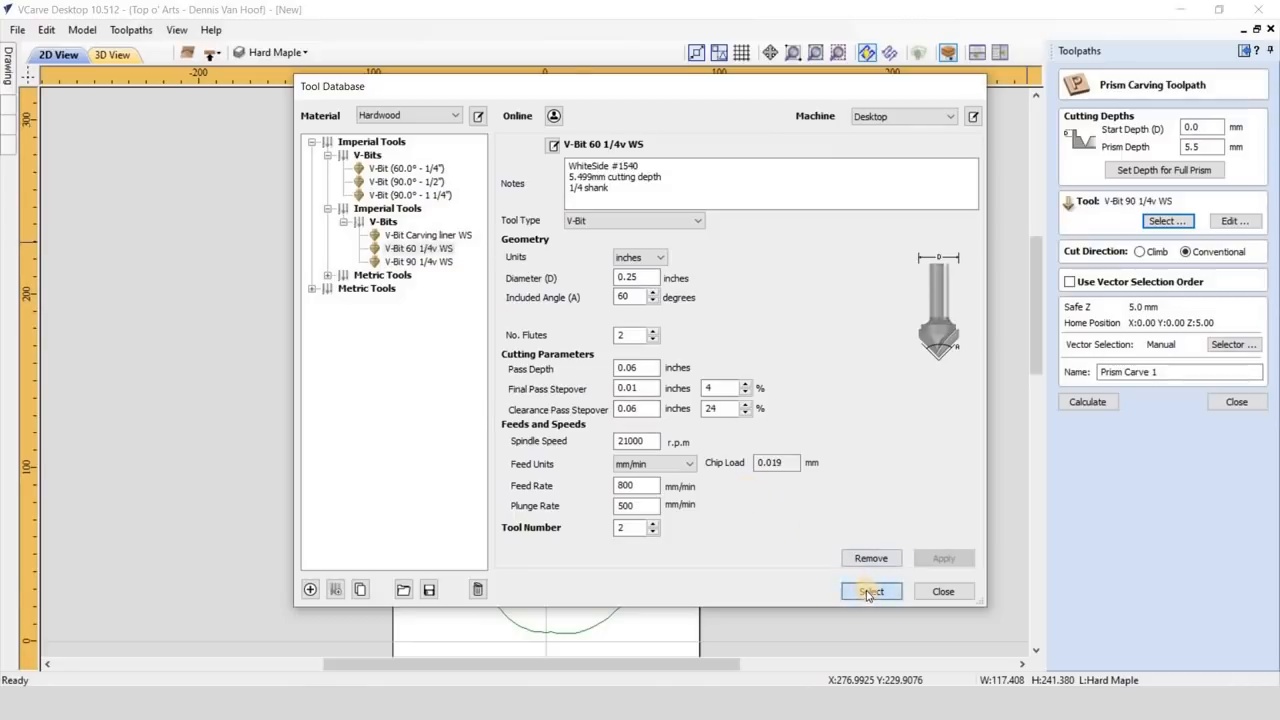
{"action": "left_click", "coordinate": [870, 591]}
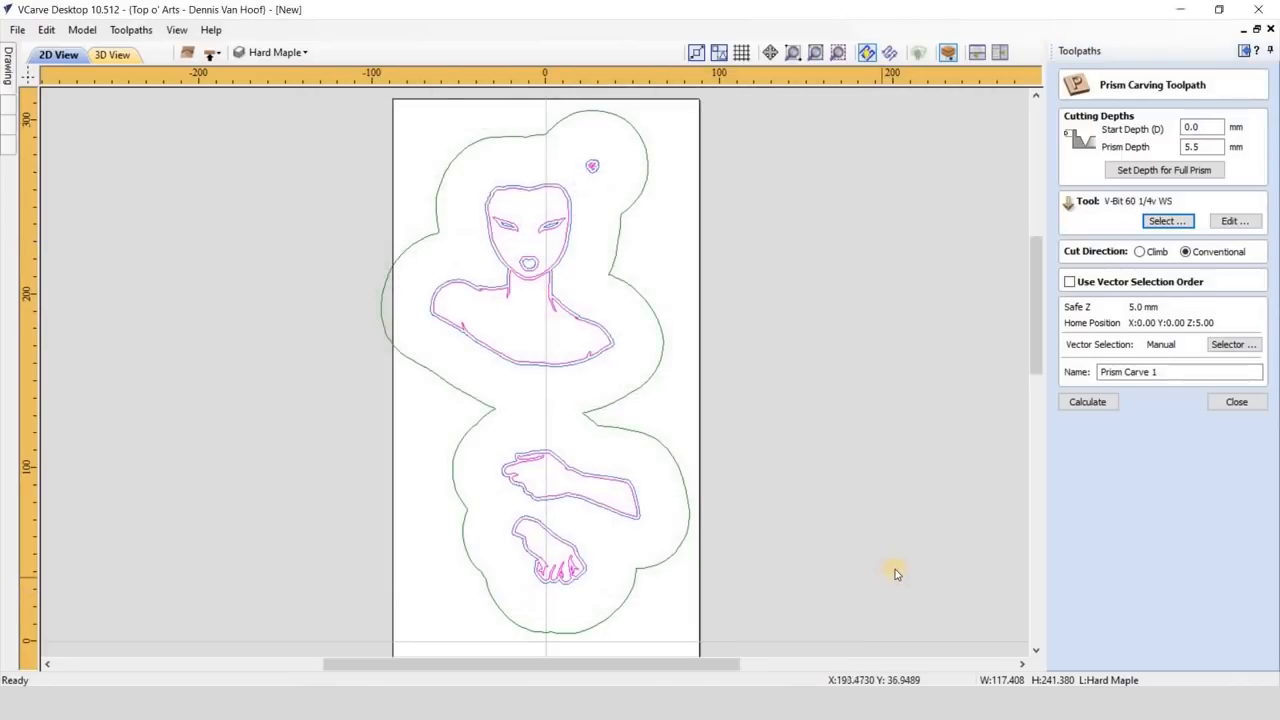
- Set the prism carving to climb cut, name it "Male Prism V60" and calculate it, accepting the truncated prism
{"action": "left_click", "coordinate": [1141, 252]}
{"action": "left_click_drag", "start_coordinate": [1174, 370], "coordinate": [1086, 370]}
{"action": "type", "text": "Male Prism V60"}
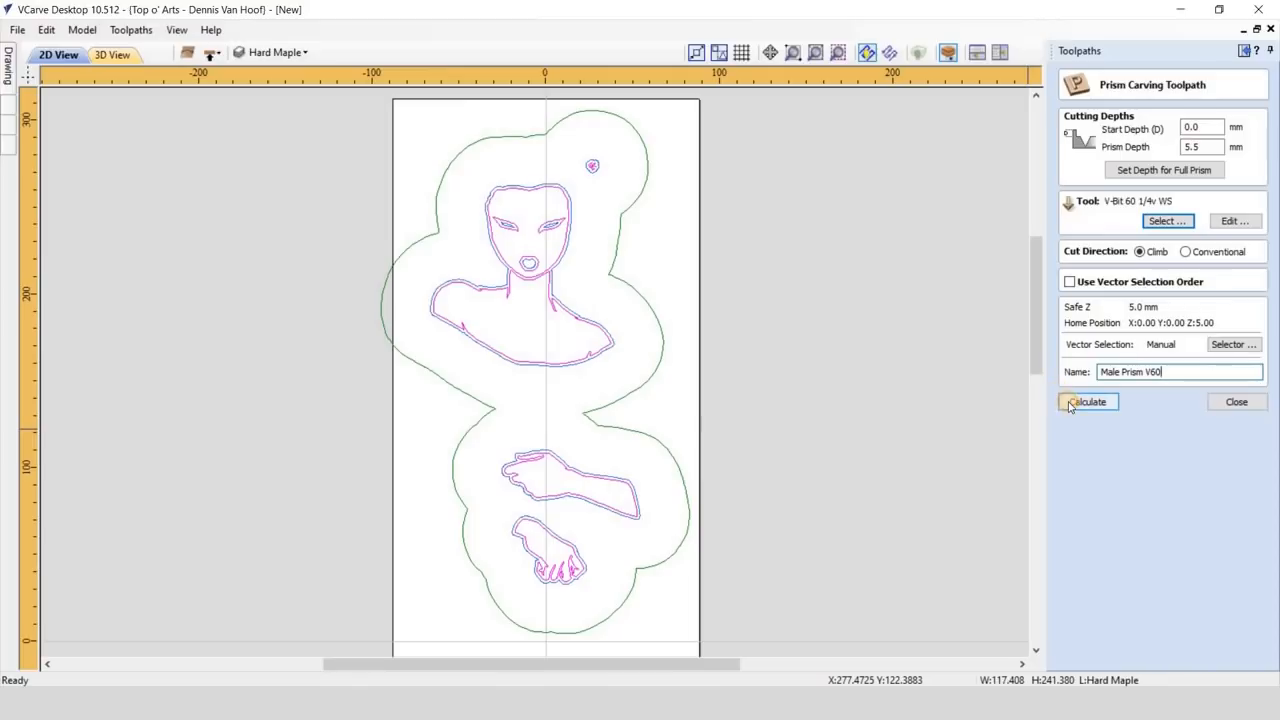
{"action": "left_click", "coordinate": [1086, 402]}
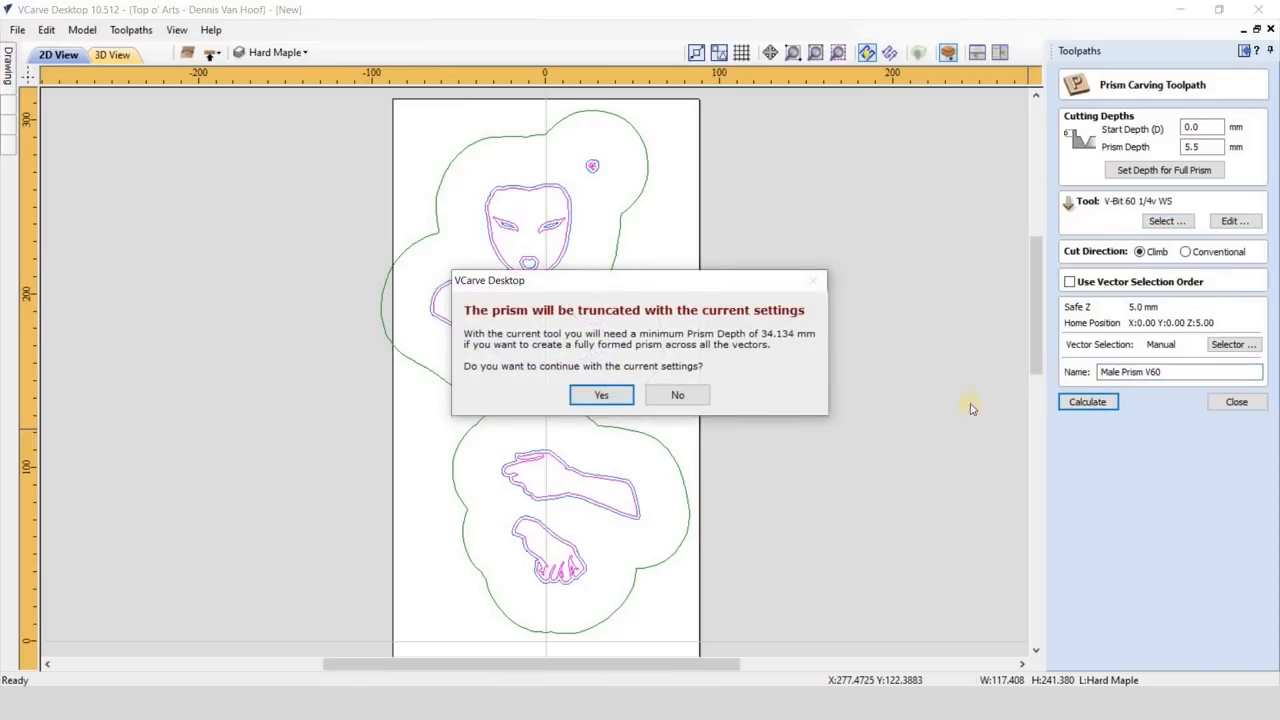
{"action": "left_click", "coordinate": [612, 395]}
- Hide the Male Prism V60 toolpath lines, run its cutting preview and close the preview
{"action": "left_click", "coordinate": [1073, 536]}
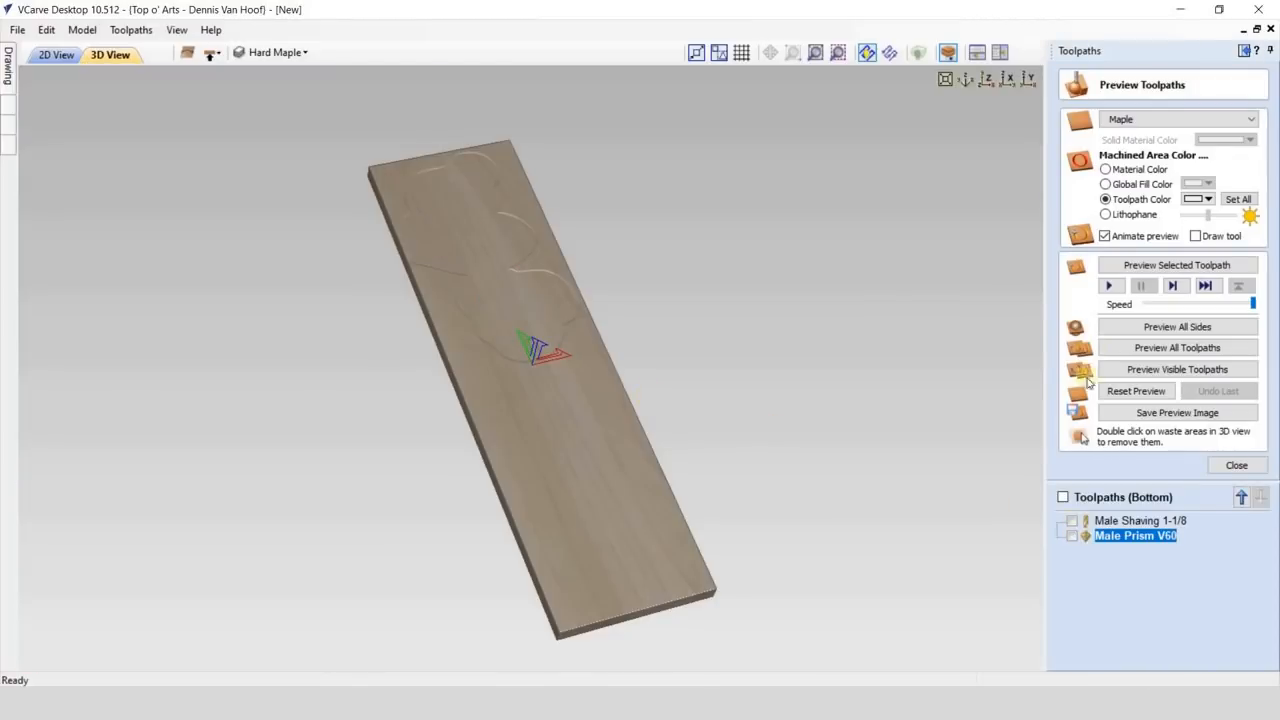
{"action": "left_click", "coordinate": [1110, 287]}
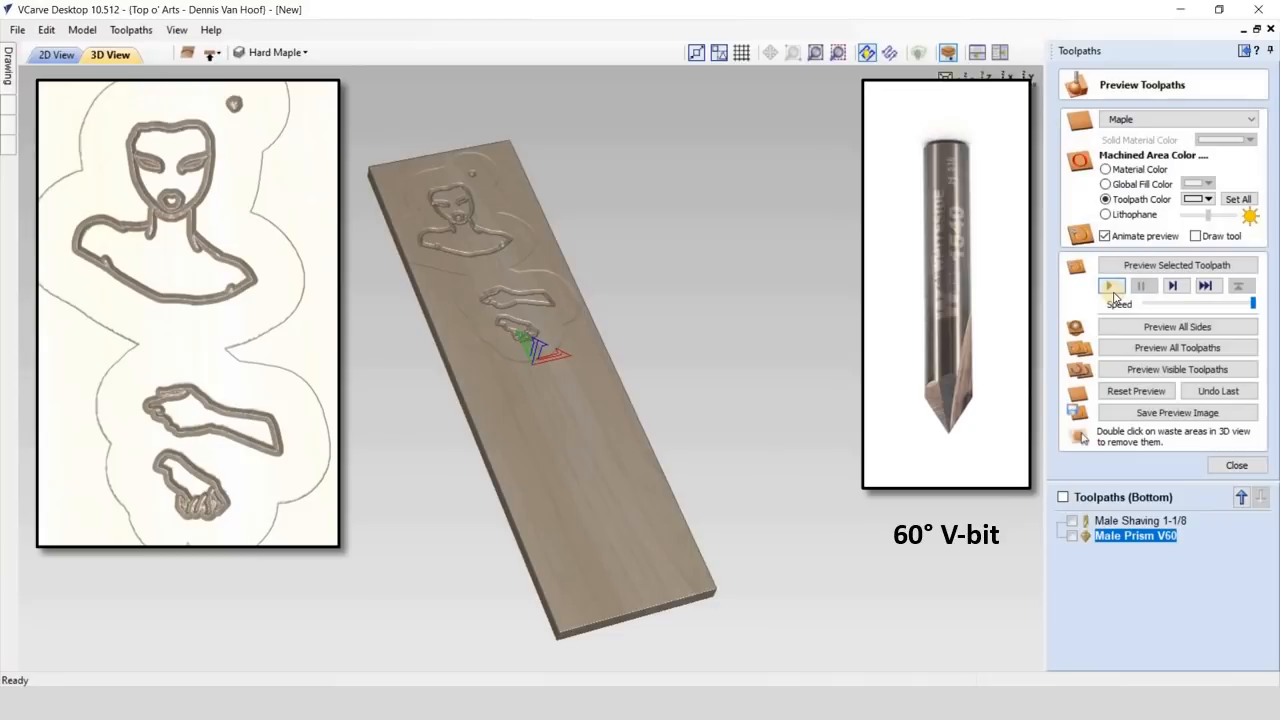
{"action": "left_click", "coordinate": [1237, 465]}
- Start a pocket toolpath with a 6.9 mm cut depth on the figure vectors together with the outer clean-up boundary
{"action": "left_click", "coordinate": [74, 57]}
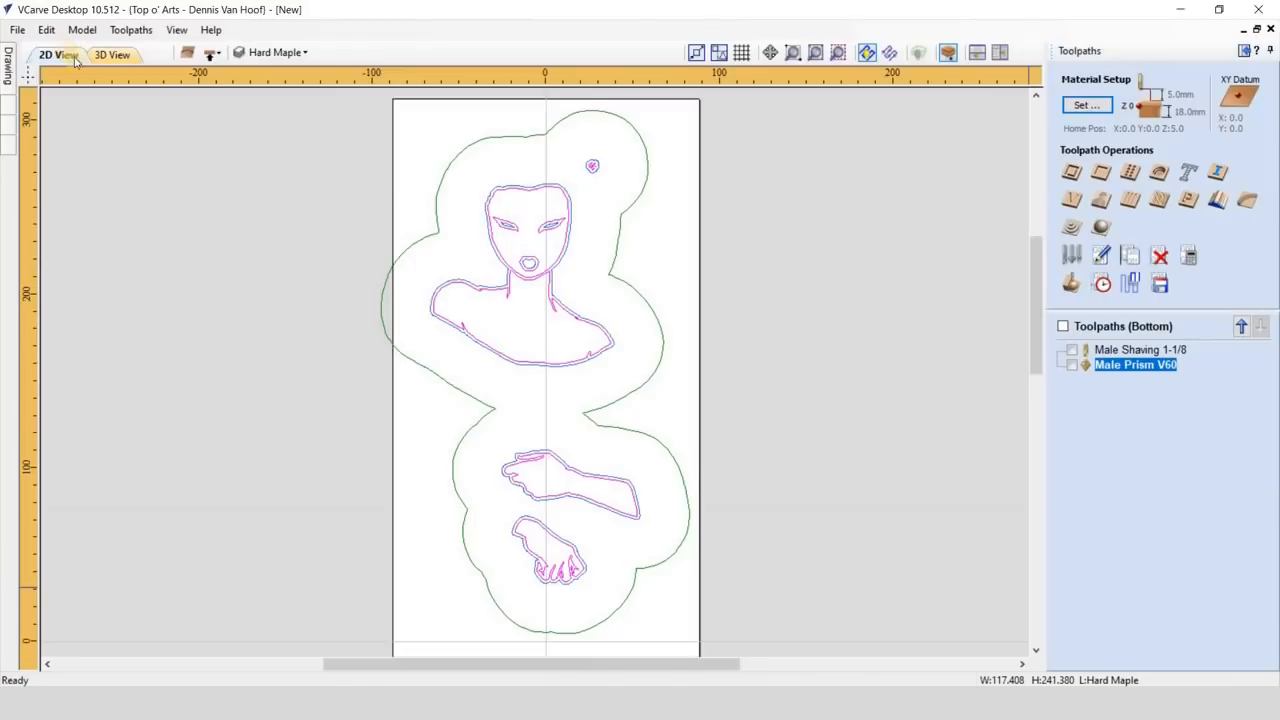
{"action": "left_click", "coordinate": [632, 283]}
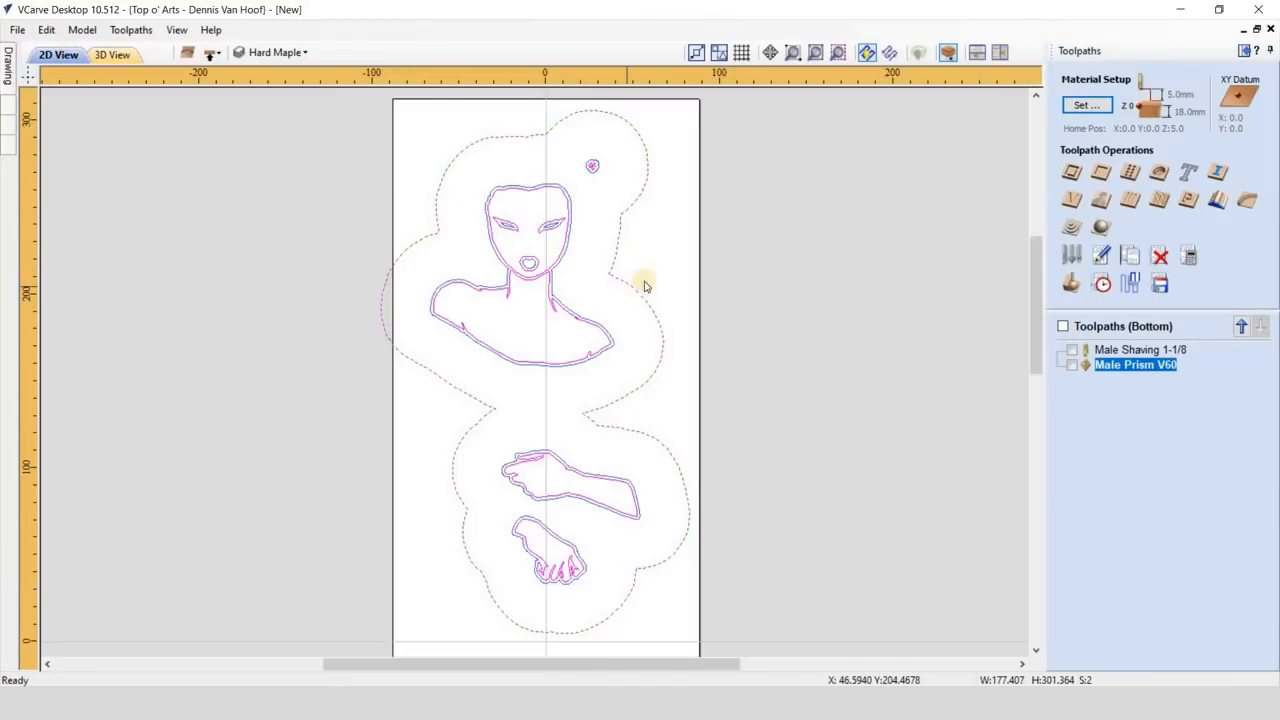
{"action": "left_click", "coordinate": [1101, 176]}
{"action": "type", "text": "6.9"}
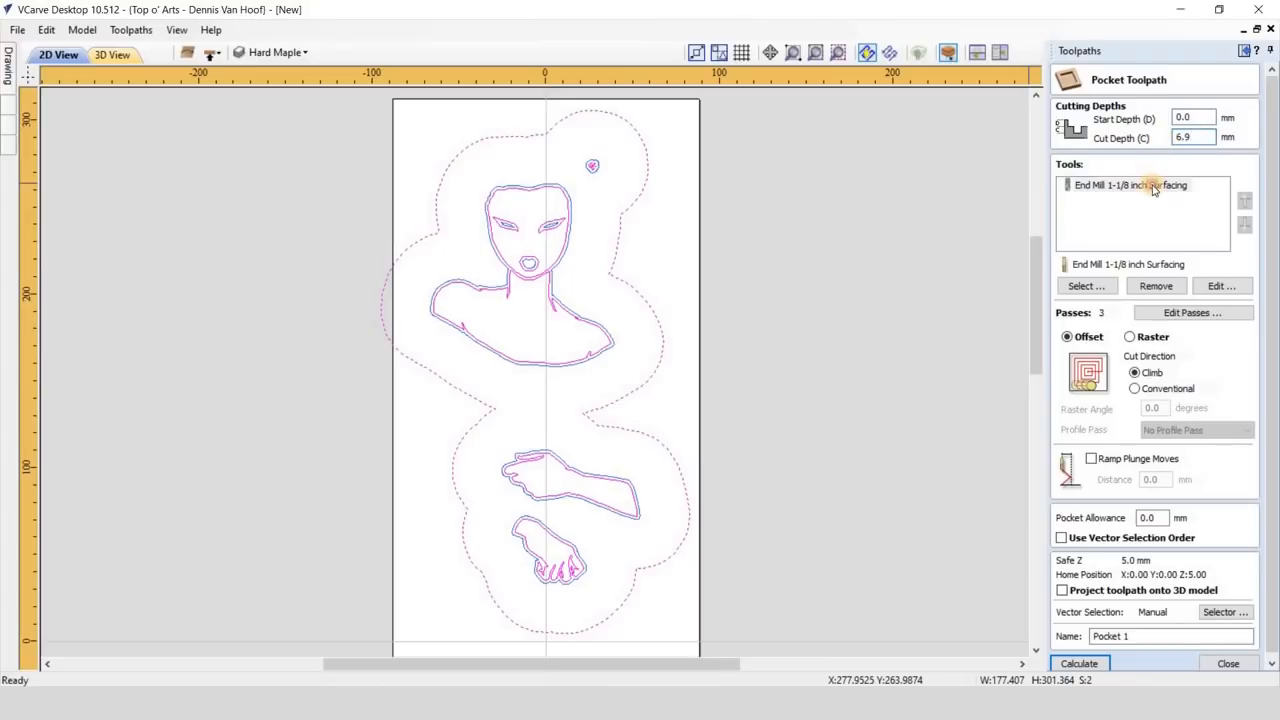
- Replace the pocket's surfacing bit with the End Mill 1/8sUp Amana Tool
{"action": "left_click", "coordinate": [1153, 186]}
{"action": "left_click", "coordinate": [1156, 286]}
{"action": "left_click", "coordinate": [1086, 286]}
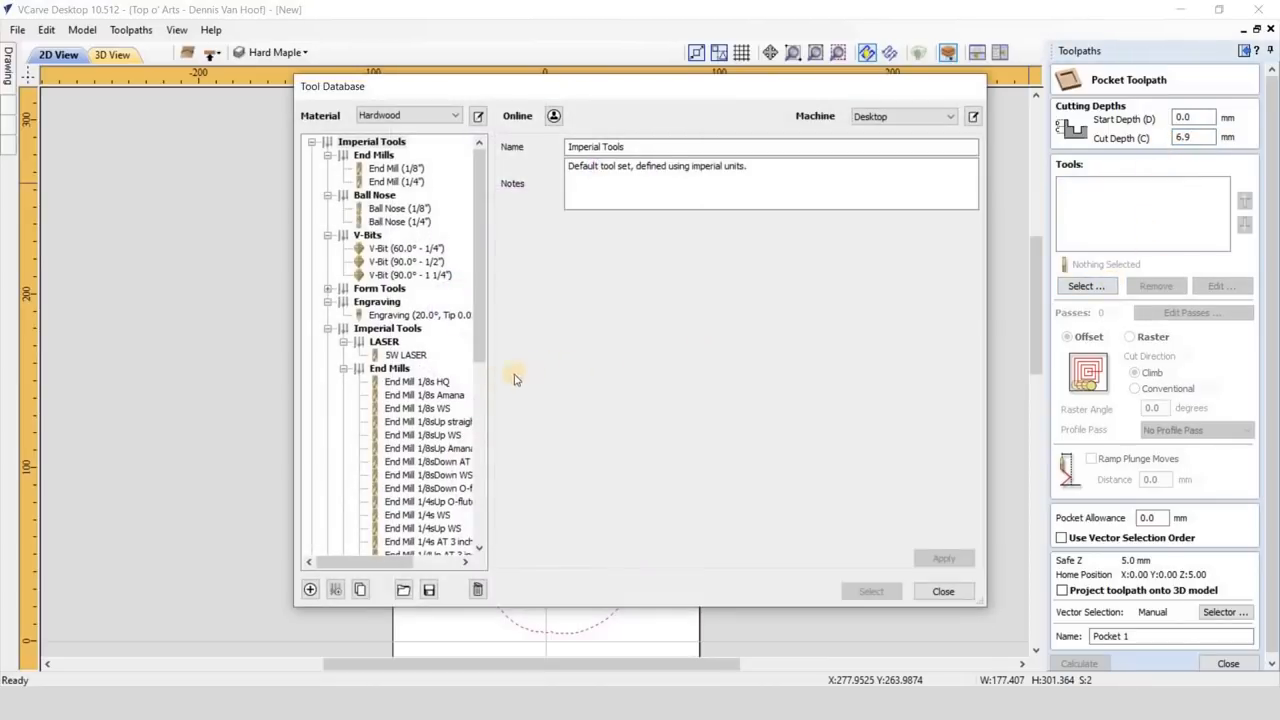
{"action": "left_click", "coordinate": [440, 448]}
{"action": "left_click", "coordinate": [868, 591]}
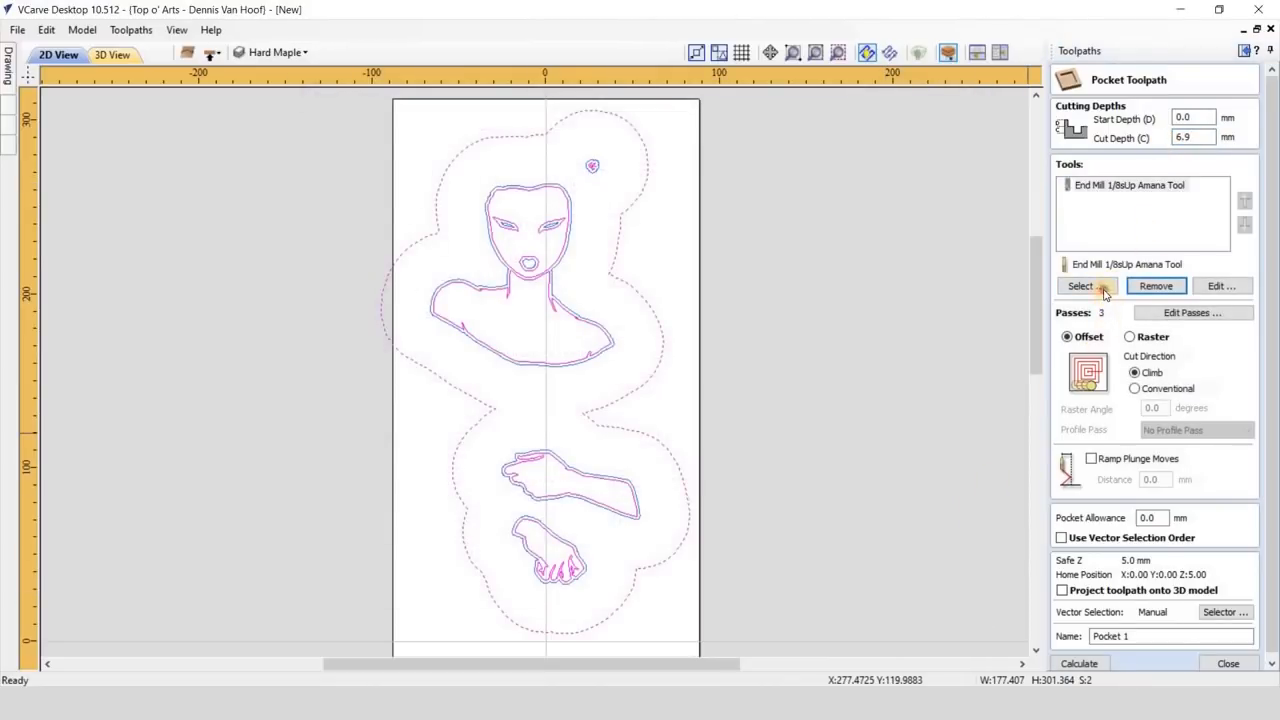
- Add the End Mill 1/4Up AT 3 inch as the pocket's larger clearance tool
{"action": "left_click", "coordinate": [1104, 290]}
{"action": "scroll", "coordinate": [432, 434], "scroll_direction": "down", "scroll_amount": 3}
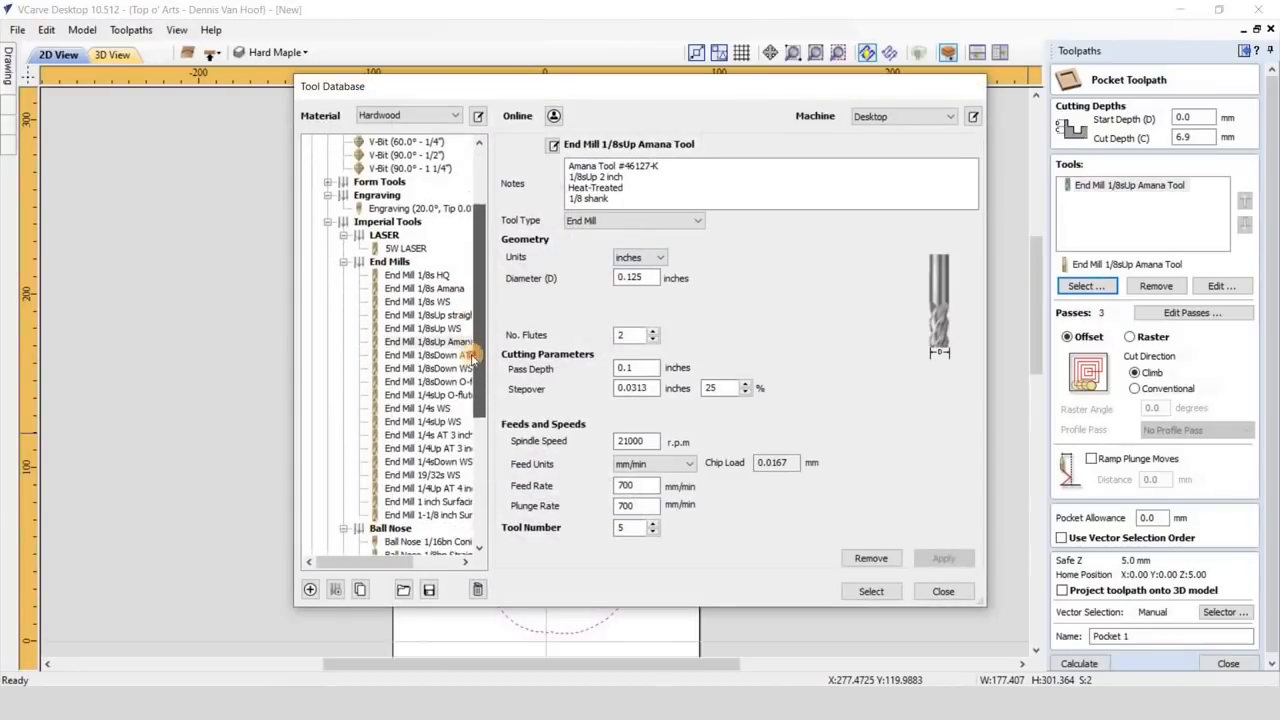
{"action": "left_click", "coordinate": [432, 435]}
{"action": "left_click", "coordinate": [871, 591]}
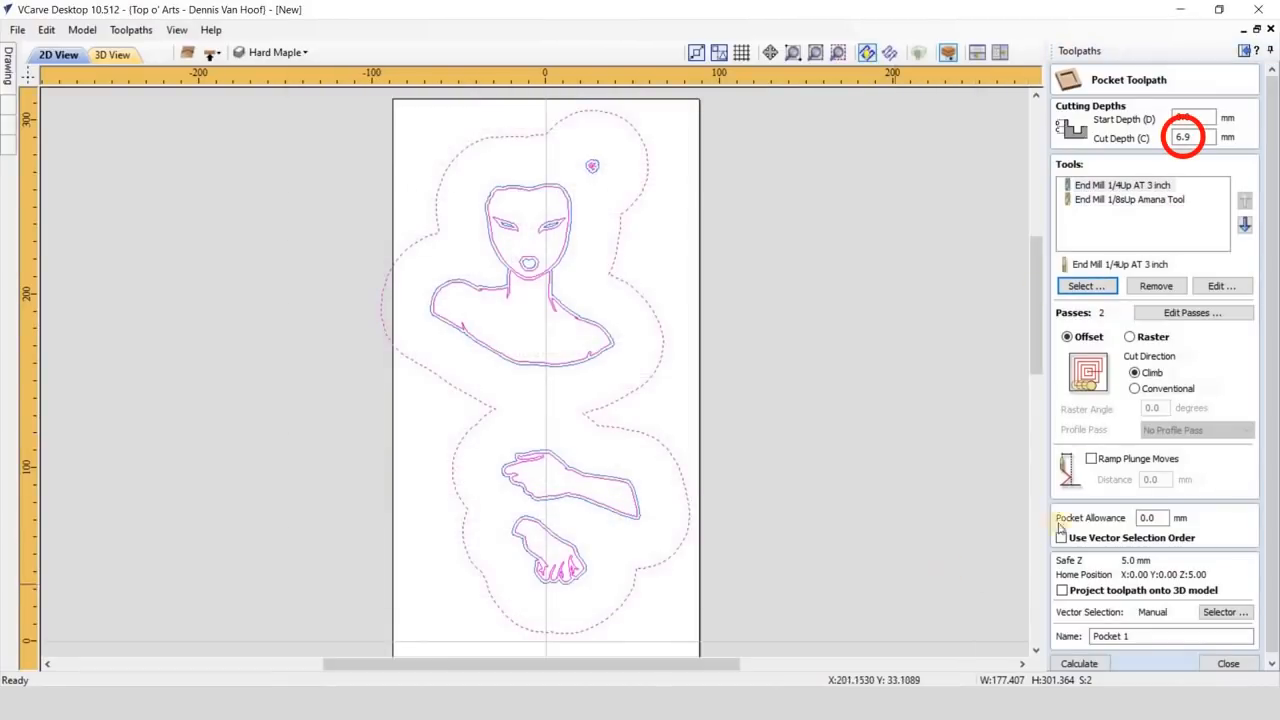
- Enable 13 mm ramp plunge moves and calculate the pocket toolpath under the name "Male Clean-up"
{"action": "left_click", "coordinate": [1091, 458]}
{"action": "triple_click", "coordinate": [1130, 636]}
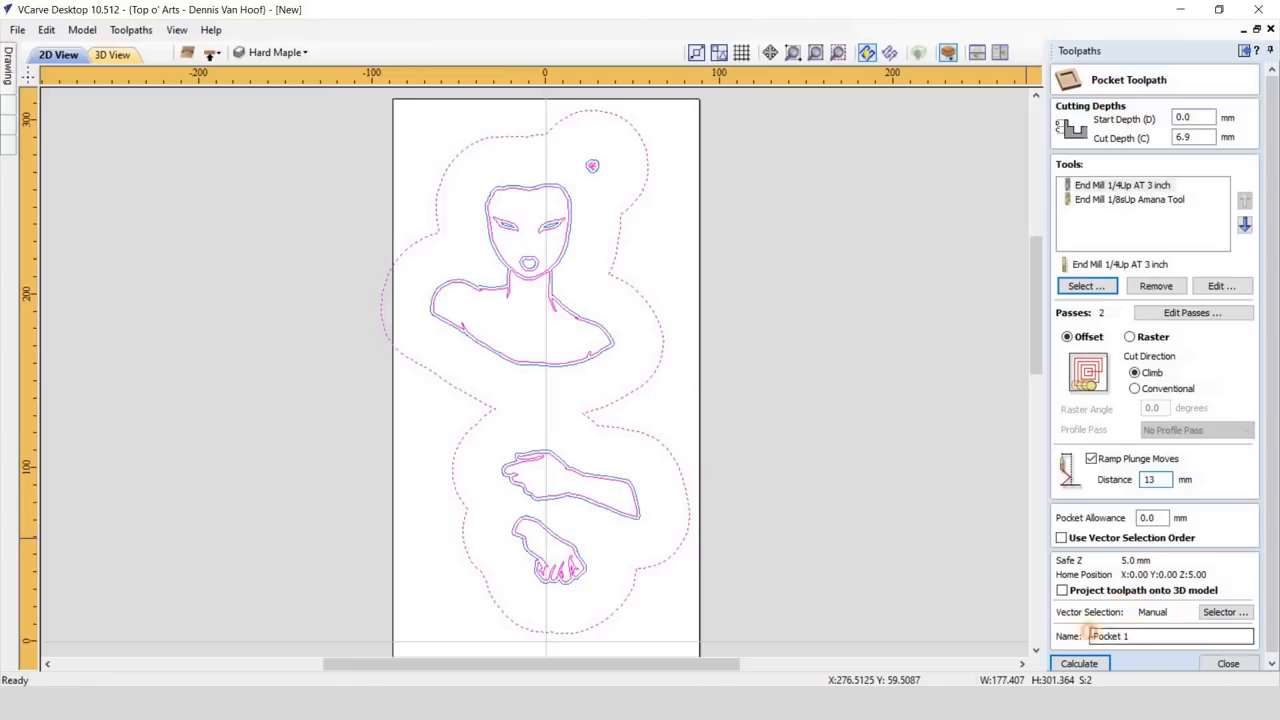
{"action": "type", "text": "Male Clean-up"}
{"action": "left_click", "coordinate": [1088, 665]}
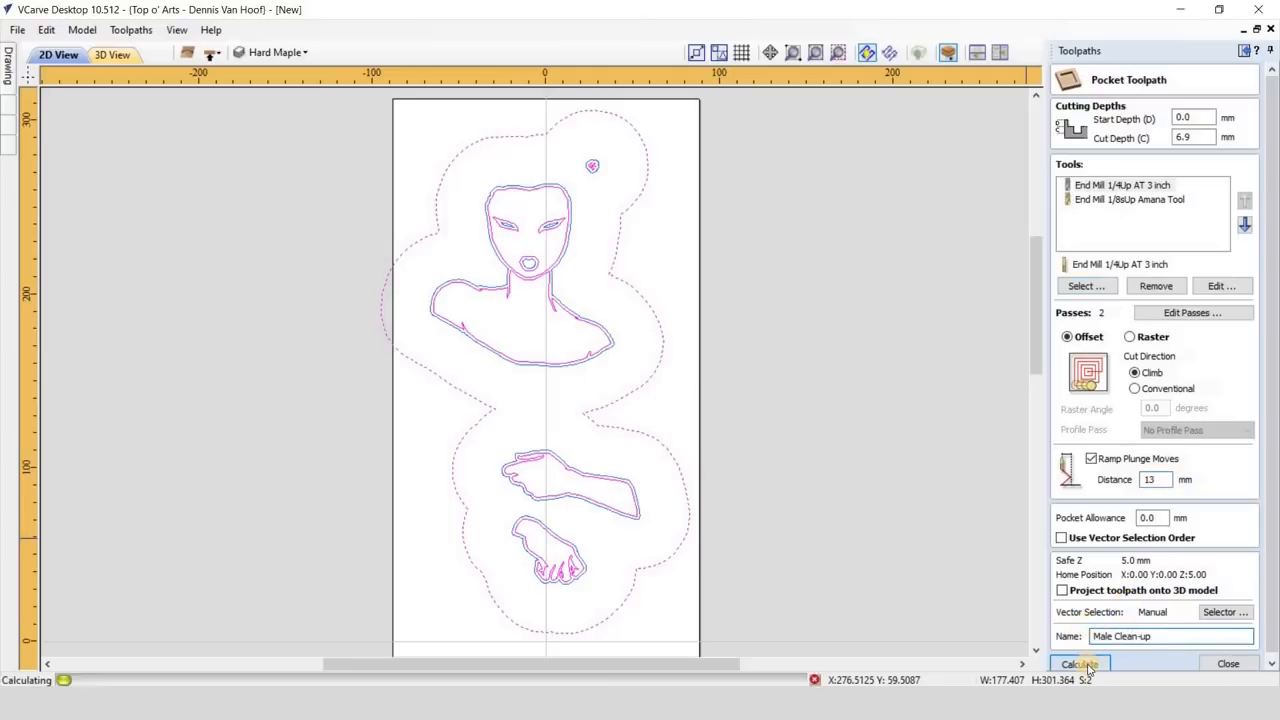
- Rename the first clean-up toolpath as "Male Clean-up 1/4"
{"action": "right_click", "coordinate": [1190, 551]}
{"action": "left_click", "coordinate": [1075, 431]}
{"action": "type", "text": "Male Clean-up 1/4"}
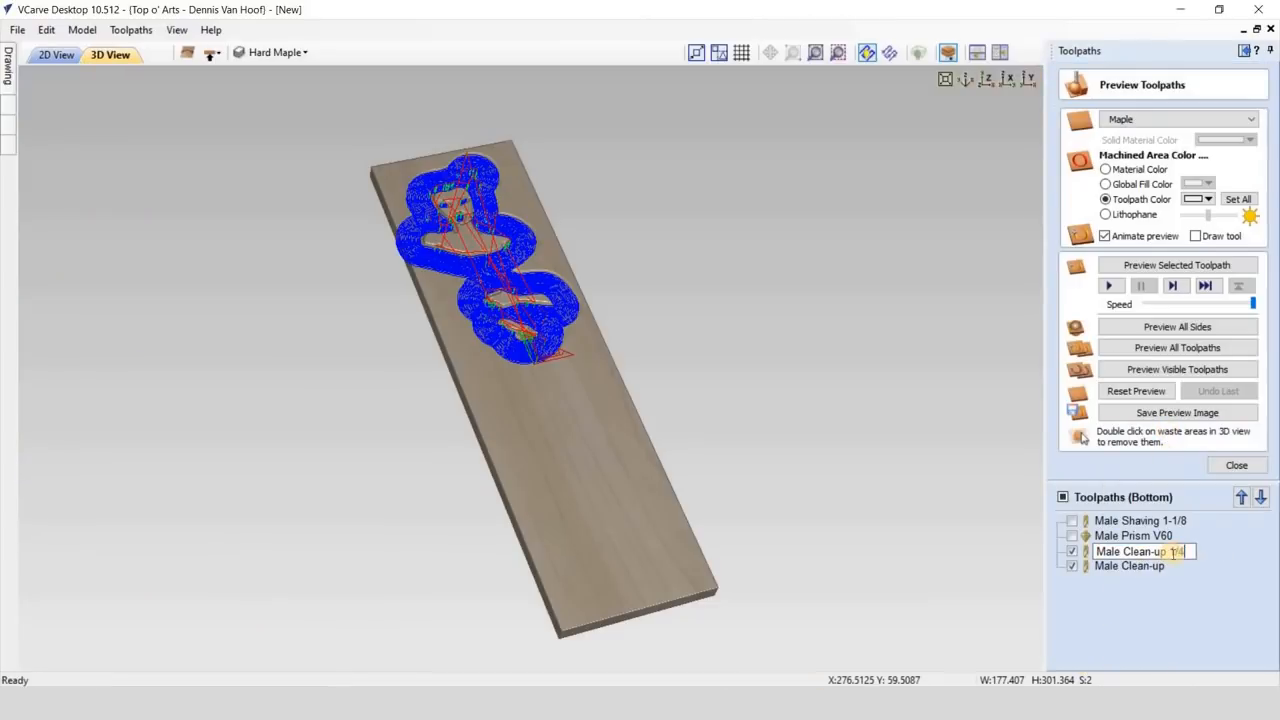
{"action": "key", "text": "Return"}
- Rename the second clean-up toolpath as "Male Clean-up 1/8" and hide all toolpath lines
{"action": "double_click", "coordinate": [1180, 567]}
{"action": "left_click", "coordinate": [1179, 567]}
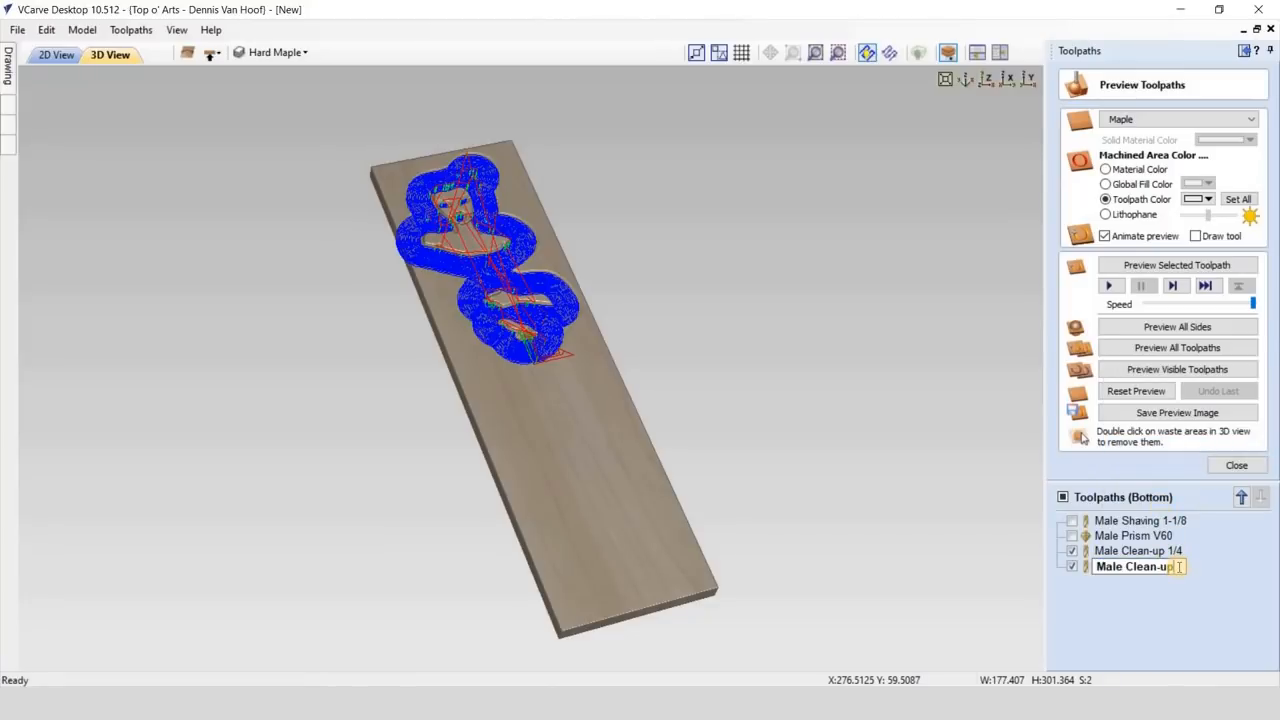
{"action": "type", "text": "1/8"}
{"action": "key", "text": "Return"}
{"action": "left_click", "coordinate": [1063, 497]}
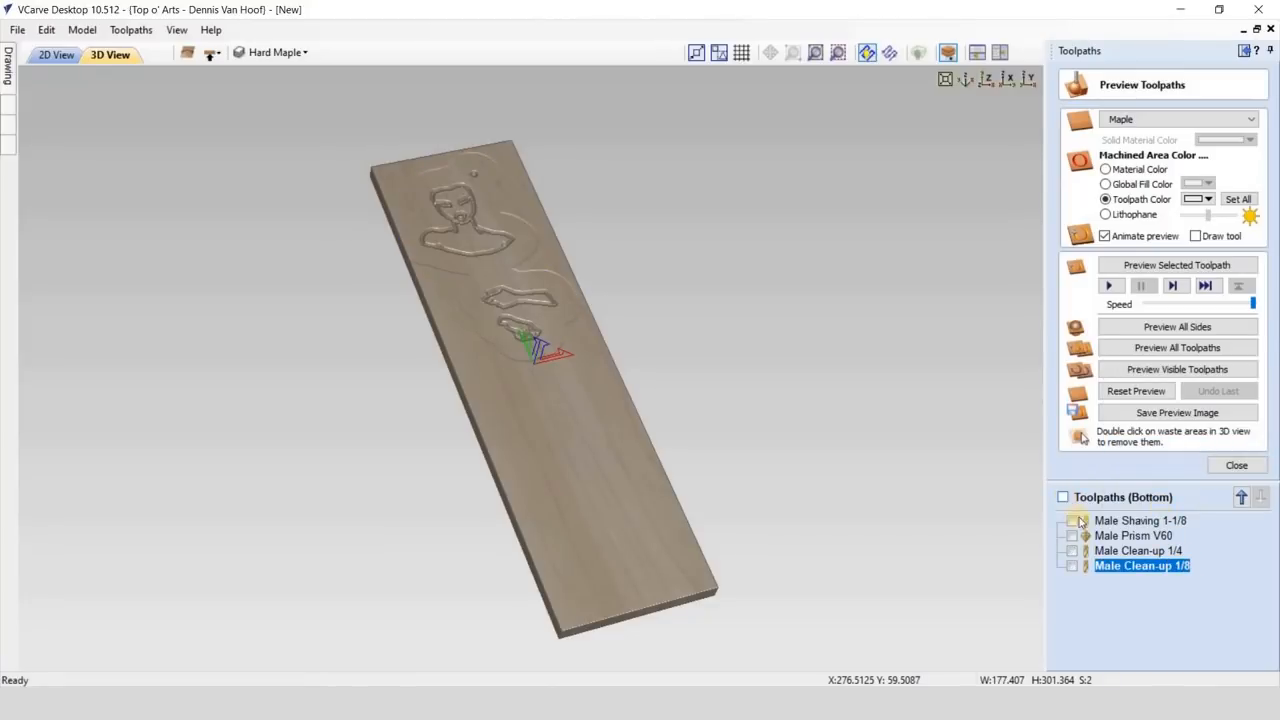
- Preview the Male Clean-up 1/4 and Male Clean-up 1/8 toolpaths on the maple board
{"action": "left_click", "coordinate": [1107, 551]}
{"action": "left_click", "coordinate": [1108, 286]}
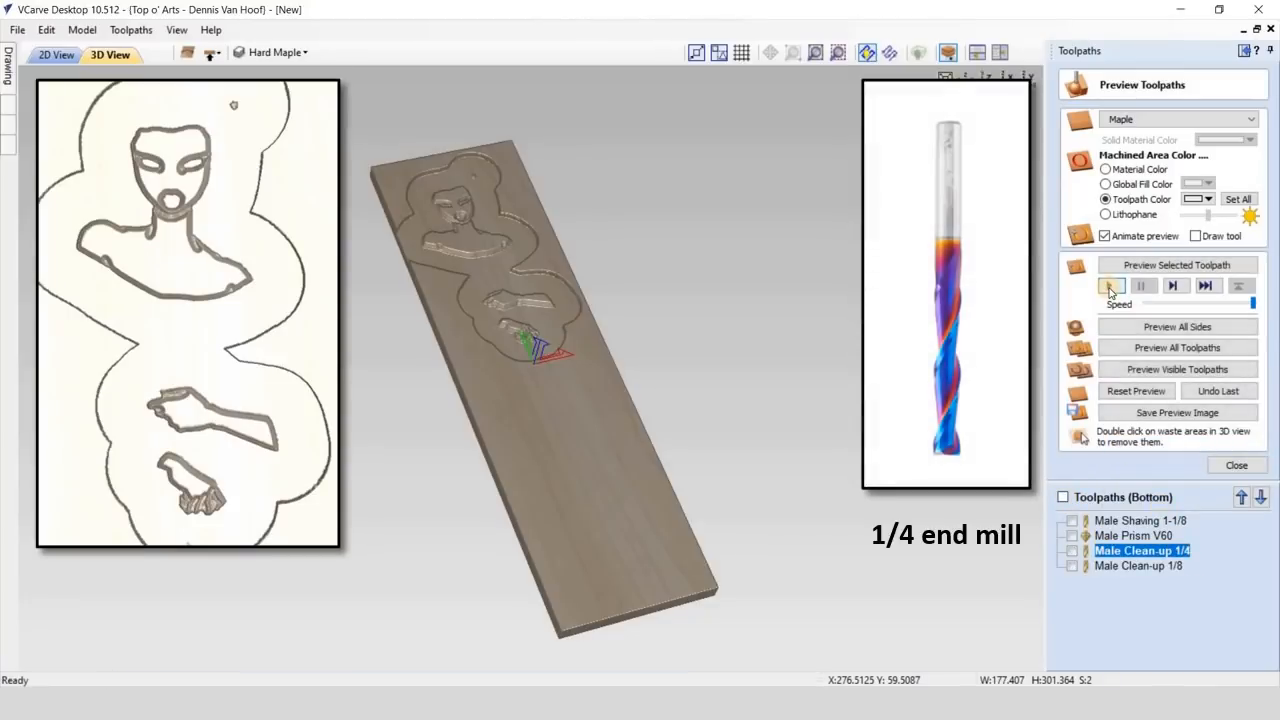
{"action": "left_click", "coordinate": [1135, 566]}
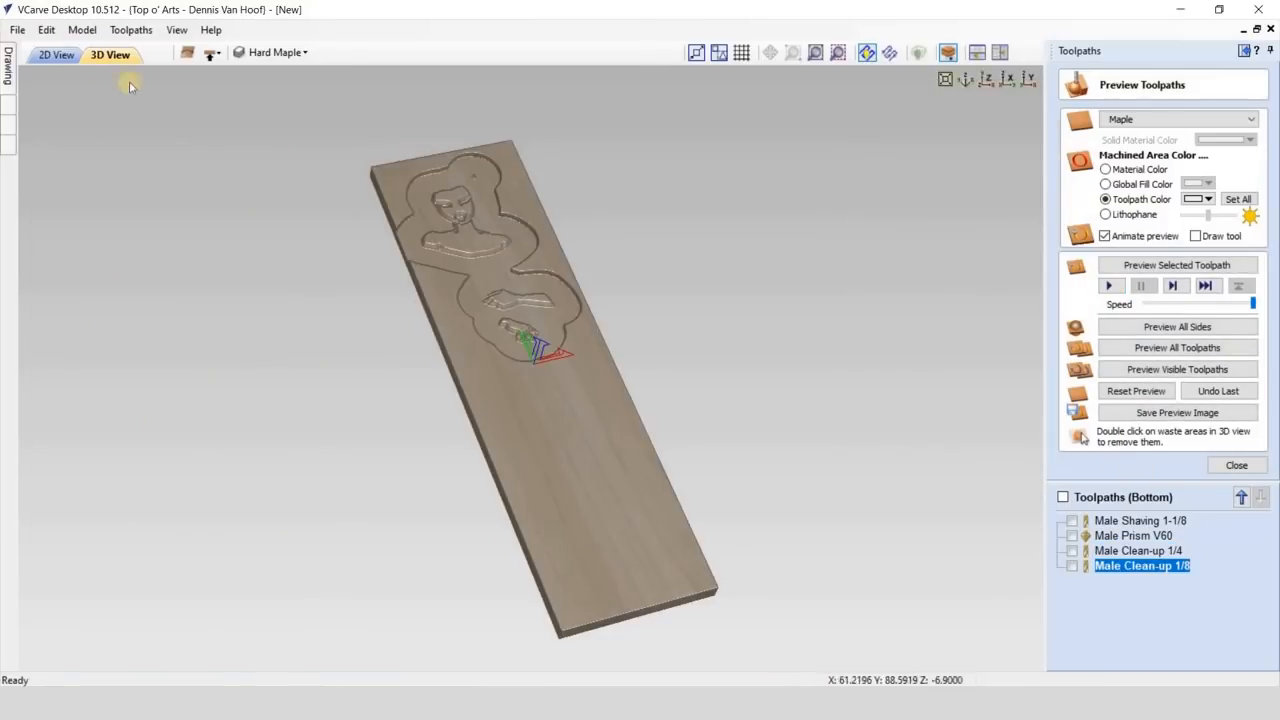
- Start a V-Carve toolpath on the hard maple inlay vectors with a 5.5 mm start depth and a 1.4 mm flat depth
{"action": "left_click", "coordinate": [56, 54]}
{"action": "left_click", "coordinate": [563, 277]}
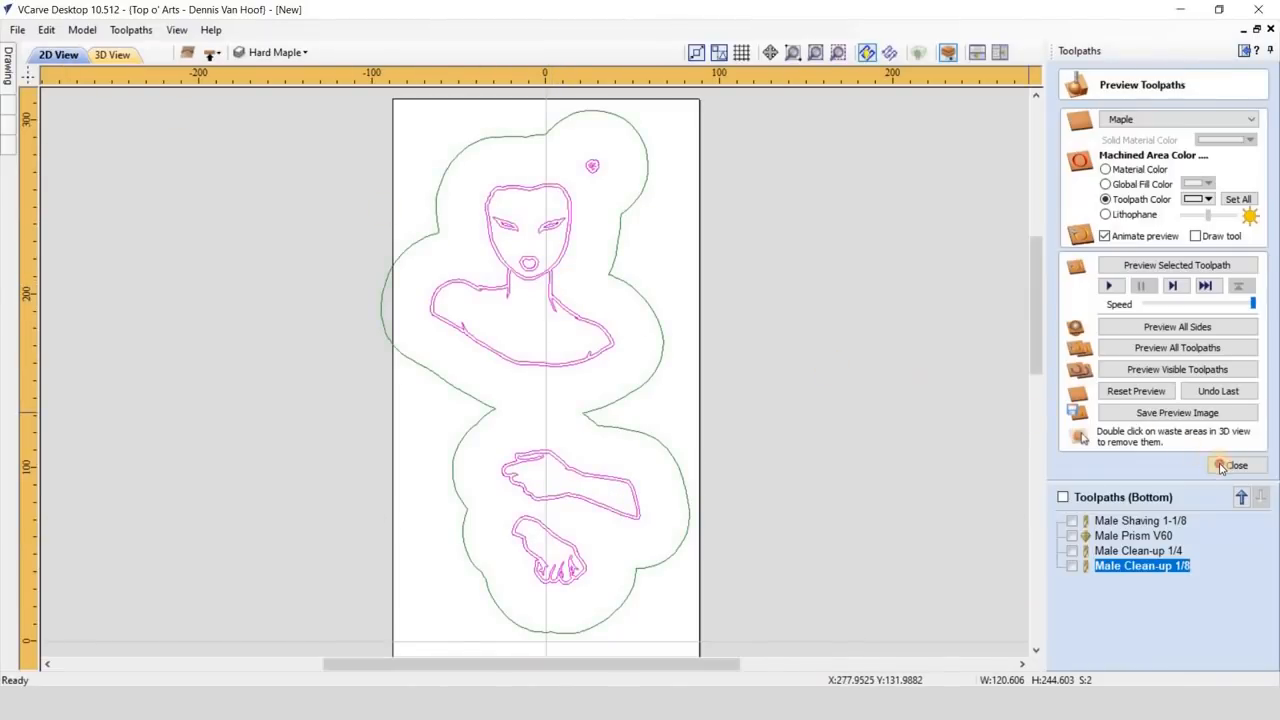
{"action": "left_click", "coordinate": [1236, 465]}
{"action": "left_click", "coordinate": [1071, 201]}
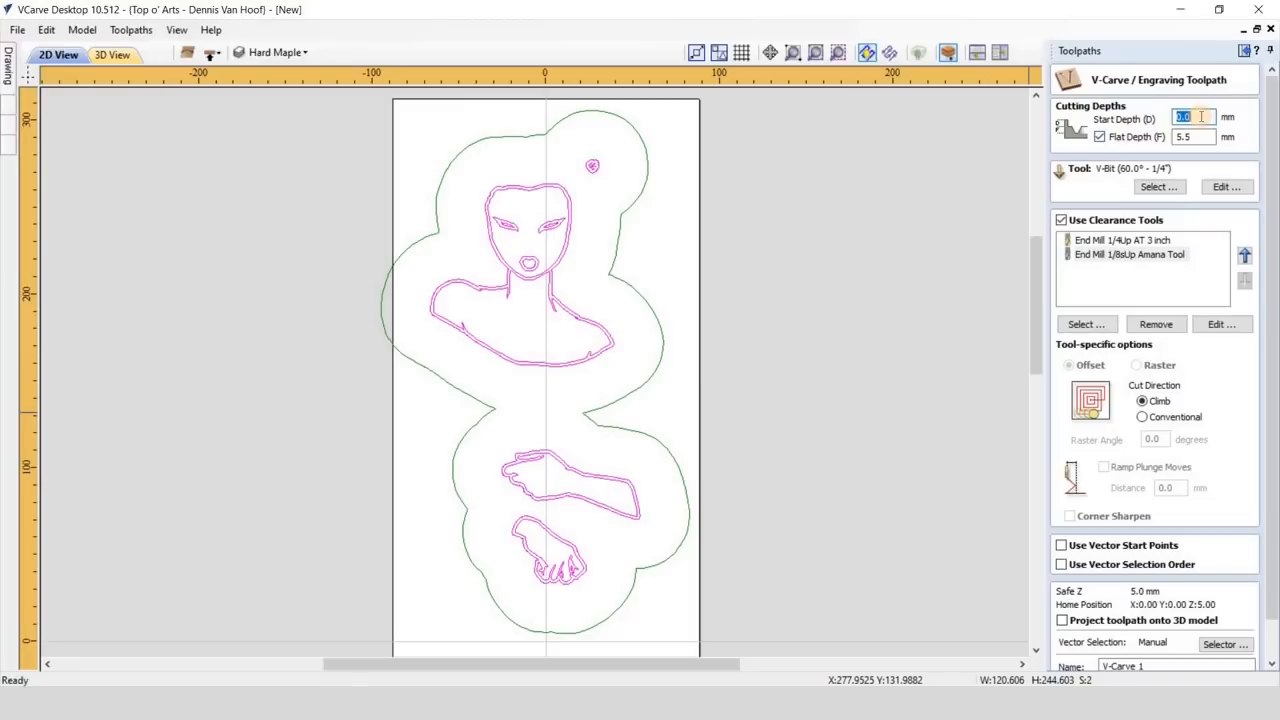
{"action": "type", "text": "5.5"}
{"action": "left_click", "coordinate": [1166, 137]}
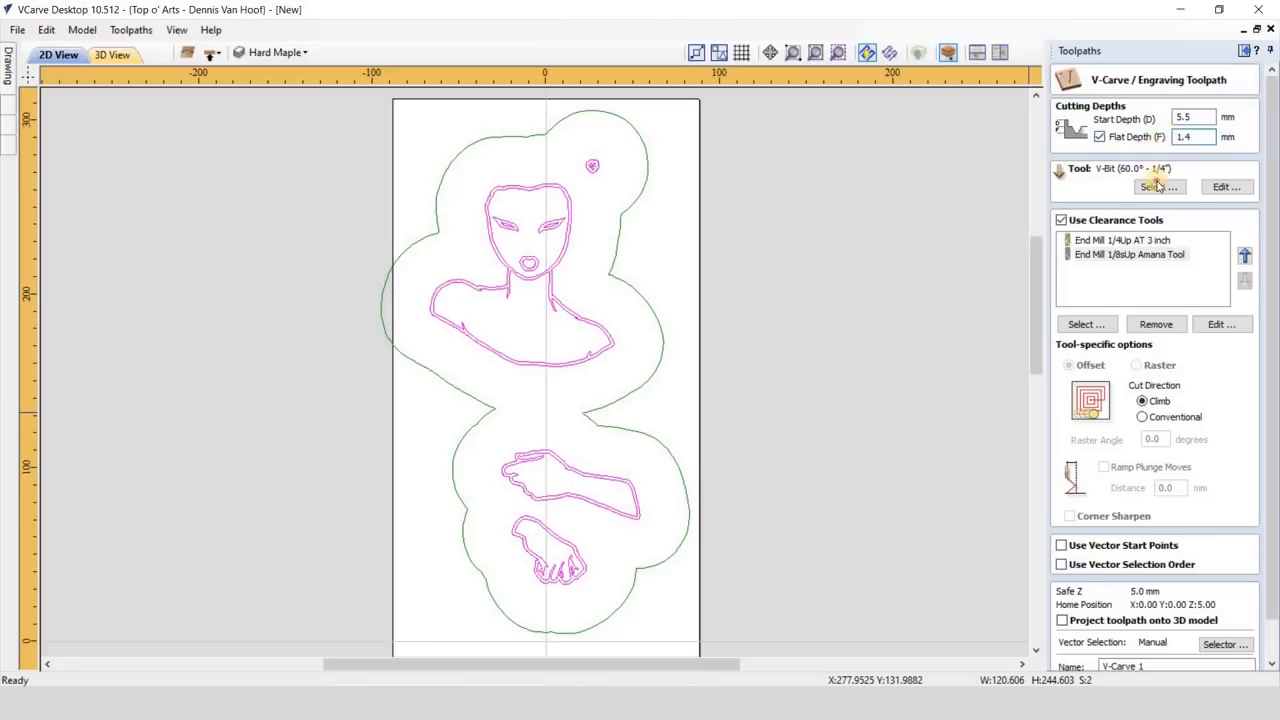
- Assign the V-Bit (60.0° - 1/4") to the V-Carve toolpath and remove both end mill clearance tools
{"action": "left_click", "coordinate": [1157, 186]}
{"action": "left_click", "coordinate": [873, 592]}
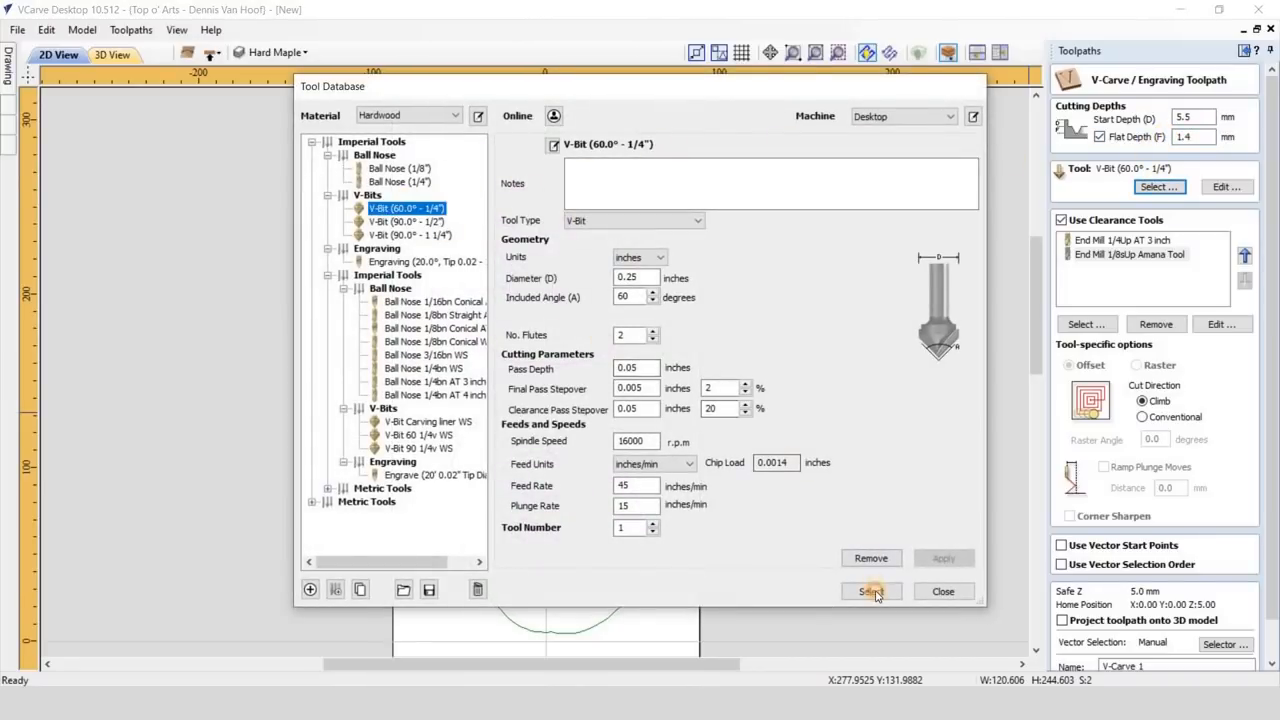
{"action": "left_click", "coordinate": [1115, 241]}
{"action": "left_click", "coordinate": [1156, 324]}
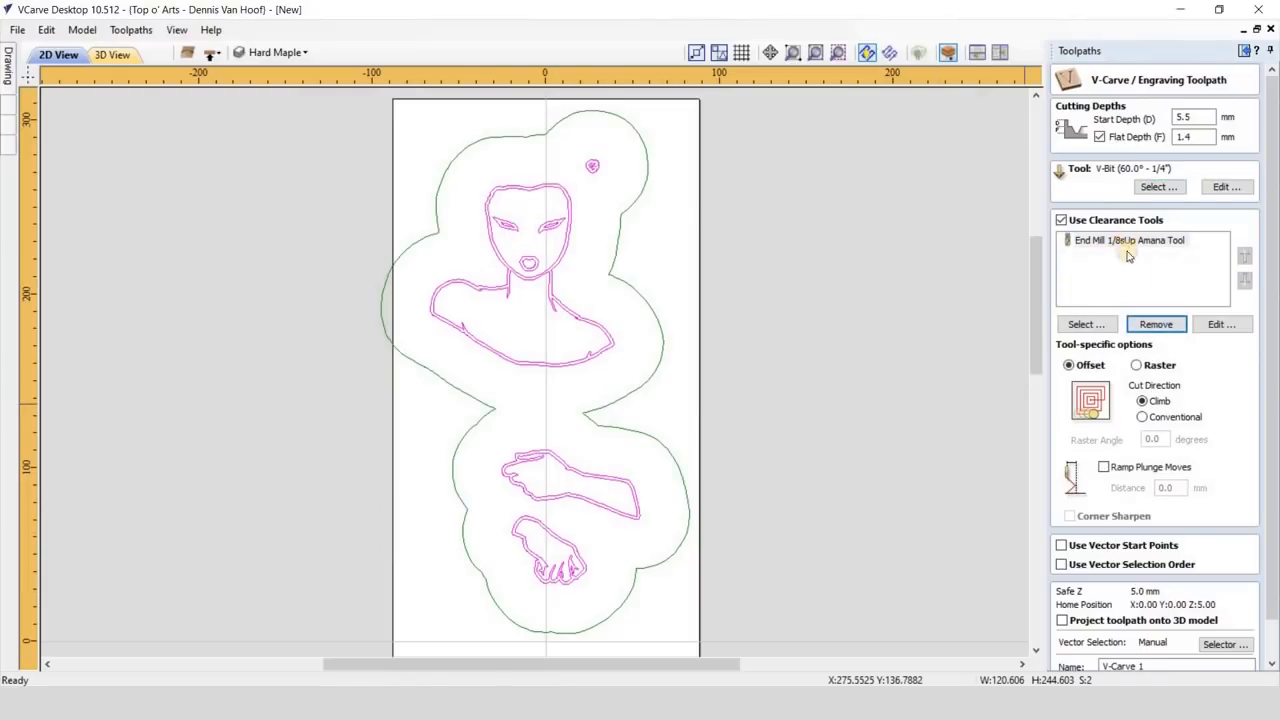
{"action": "left_click", "coordinate": [1127, 245]}
{"action": "left_click", "coordinate": [1156, 324]}
- Calculate the V-Carve toolpath under the name "Male Clean-up V60" and preview its cut with the toolpath lines hidden
{"action": "scroll", "coordinate": [1177, 625], "scroll_direction": "down", "scroll_amount": 2}
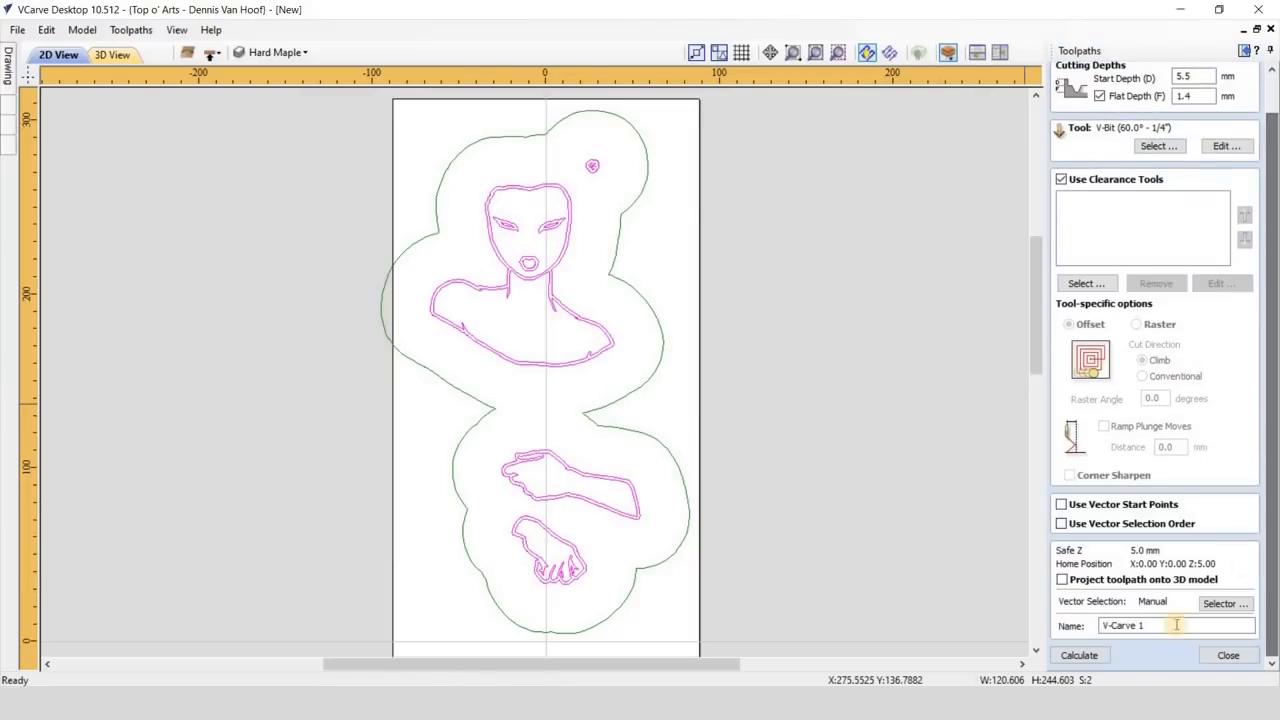
{"action": "left_click_drag", "start_coordinate": [1177, 625], "coordinate": [1076, 628]}
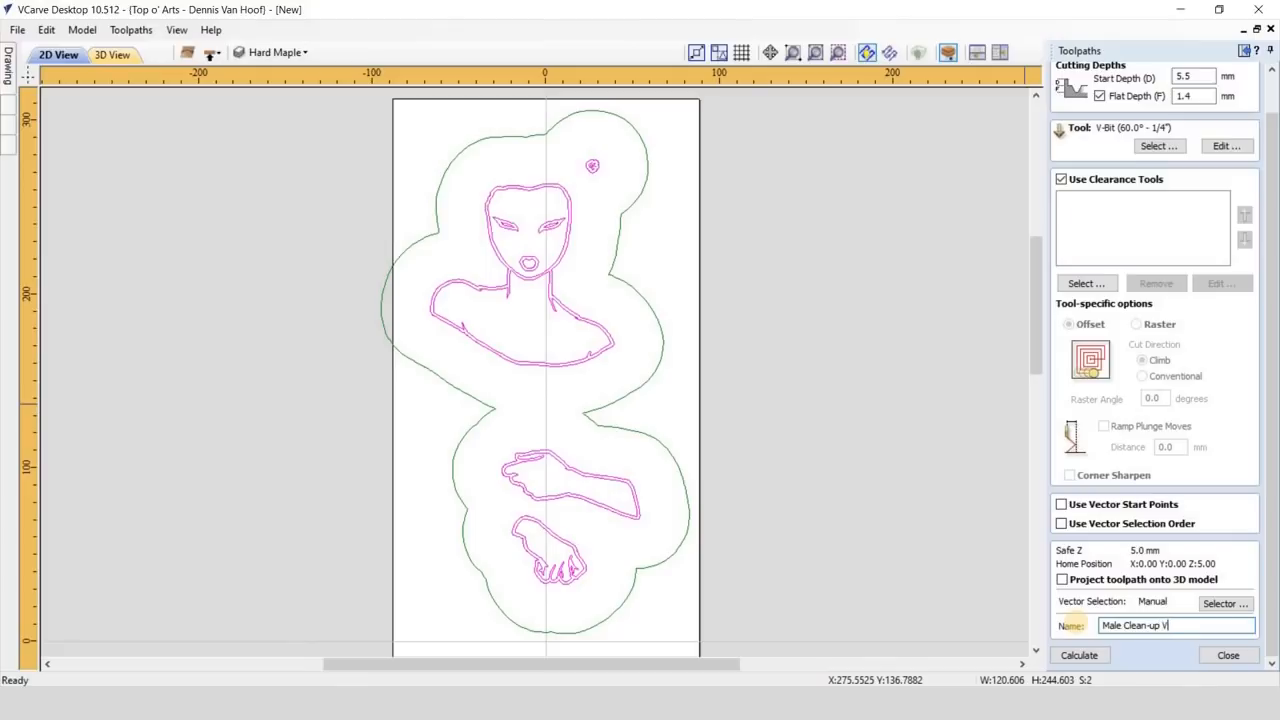
{"action": "left_click", "coordinate": [1077, 657]}
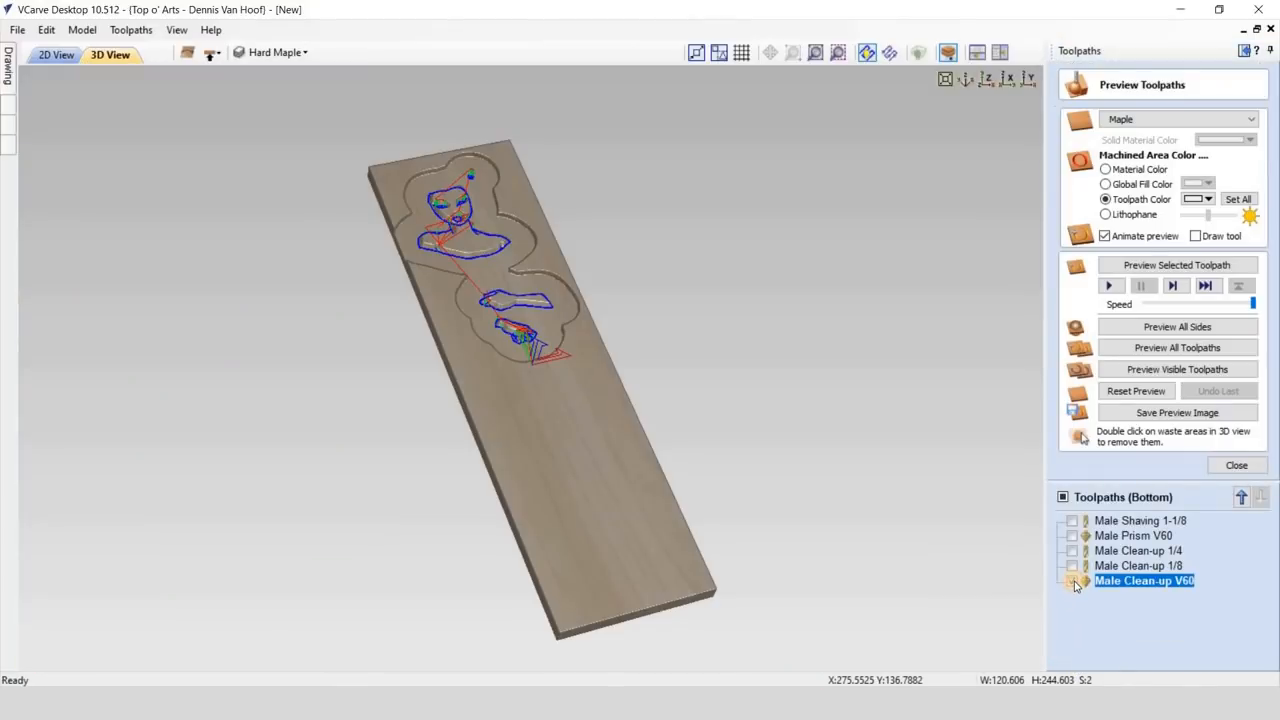
{"action": "left_click", "coordinate": [1073, 581]}
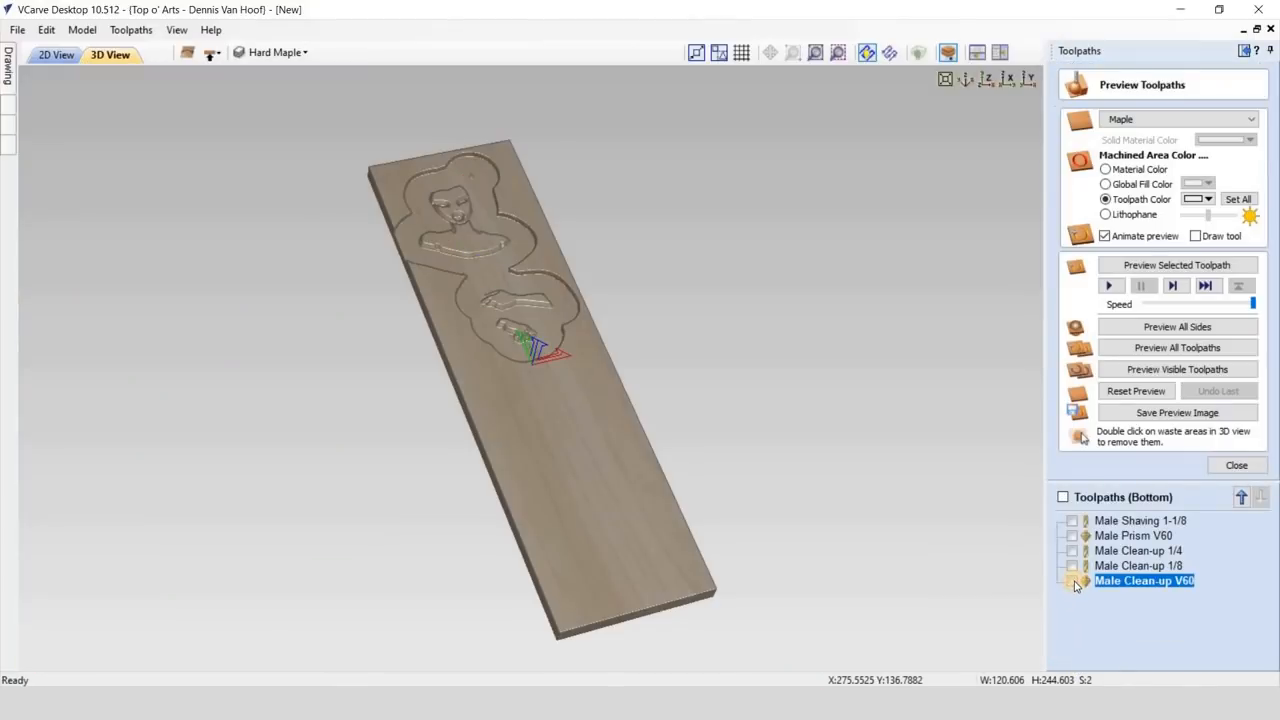
{"action": "left_click", "coordinate": [1111, 285]}
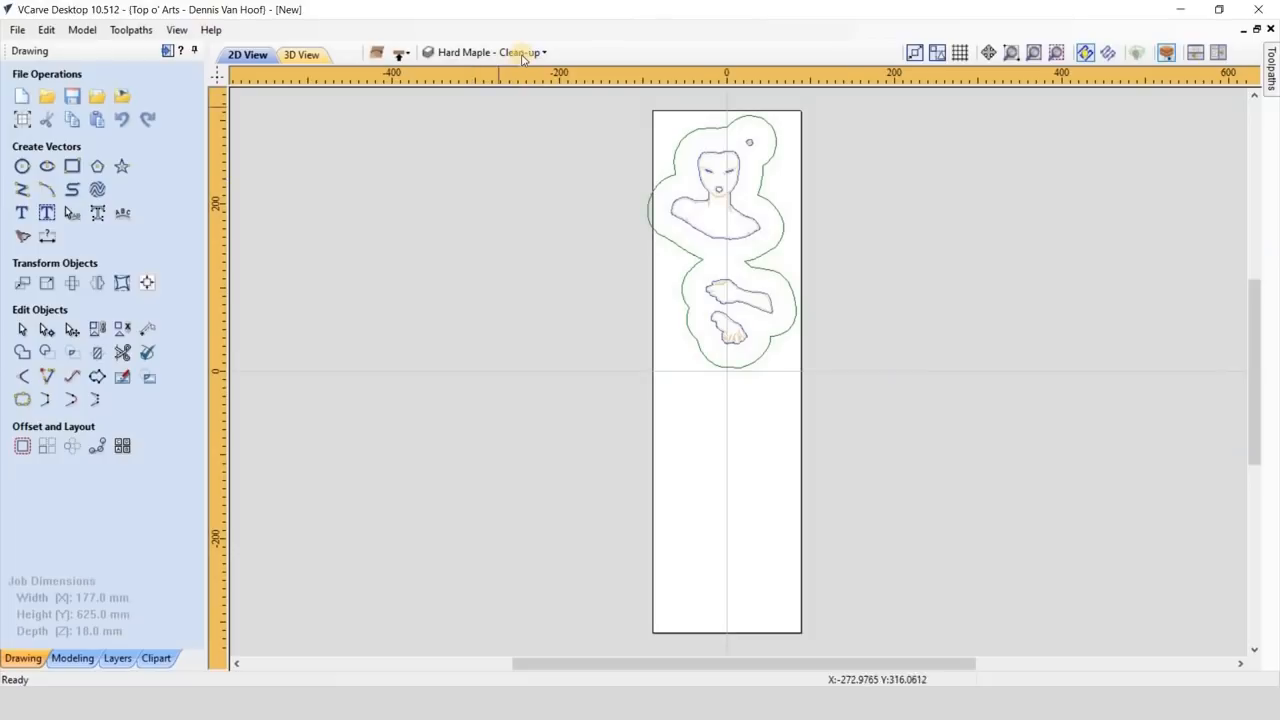
- Add a new layer named "Stock dimensions" and give it its own colour
{"action": "left_click", "coordinate": [500, 52]}
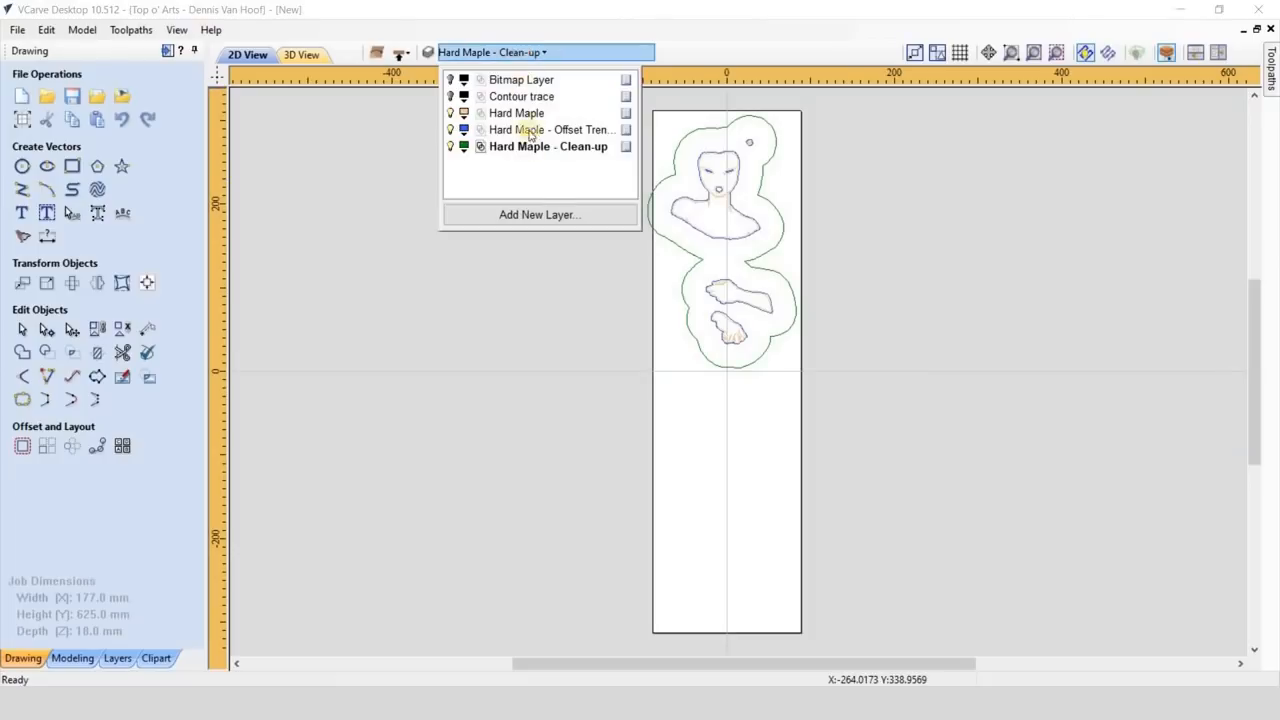
{"action": "left_click", "coordinate": [543, 216]}
{"action": "type", "text": "Stock dimensions"}
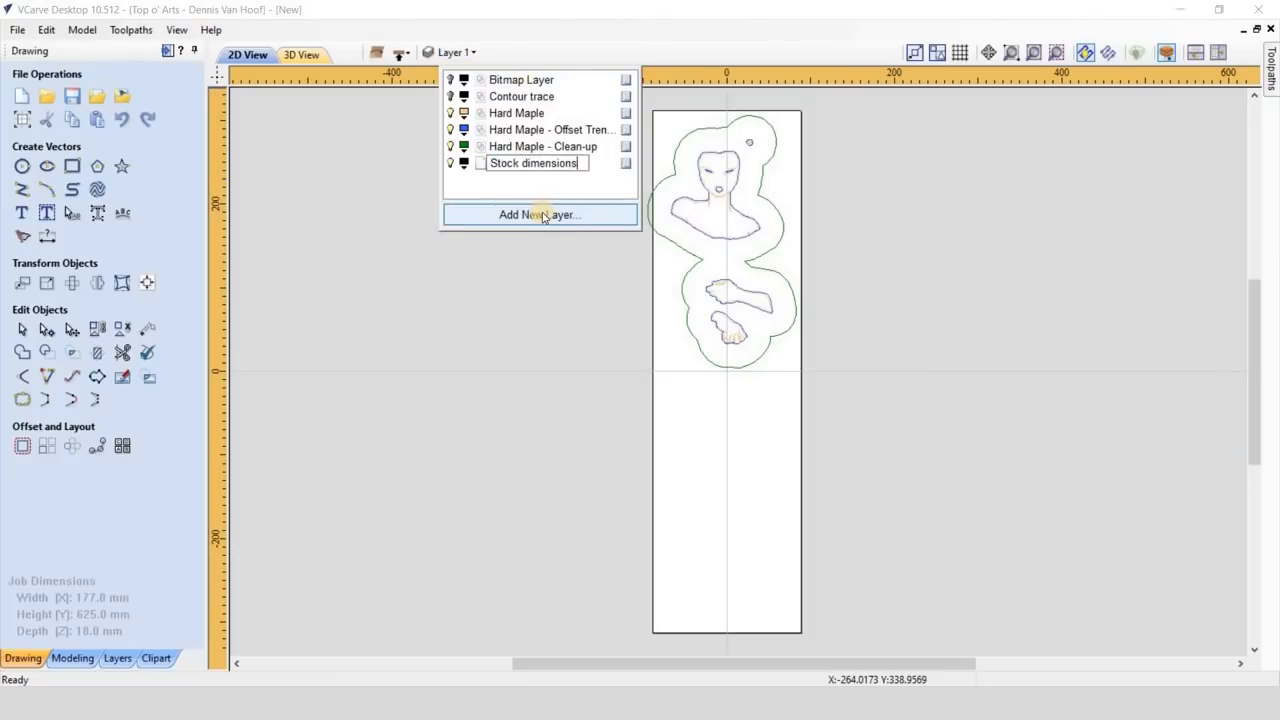
{"action": "left_click", "coordinate": [464, 163]}
{"action": "left_click", "coordinate": [558, 263]}
- Draw a square-cornered rectangle 150 mm wide and 300 mm high, centred on X 0.0, Y 0.0
{"action": "left_click", "coordinate": [72, 166]}
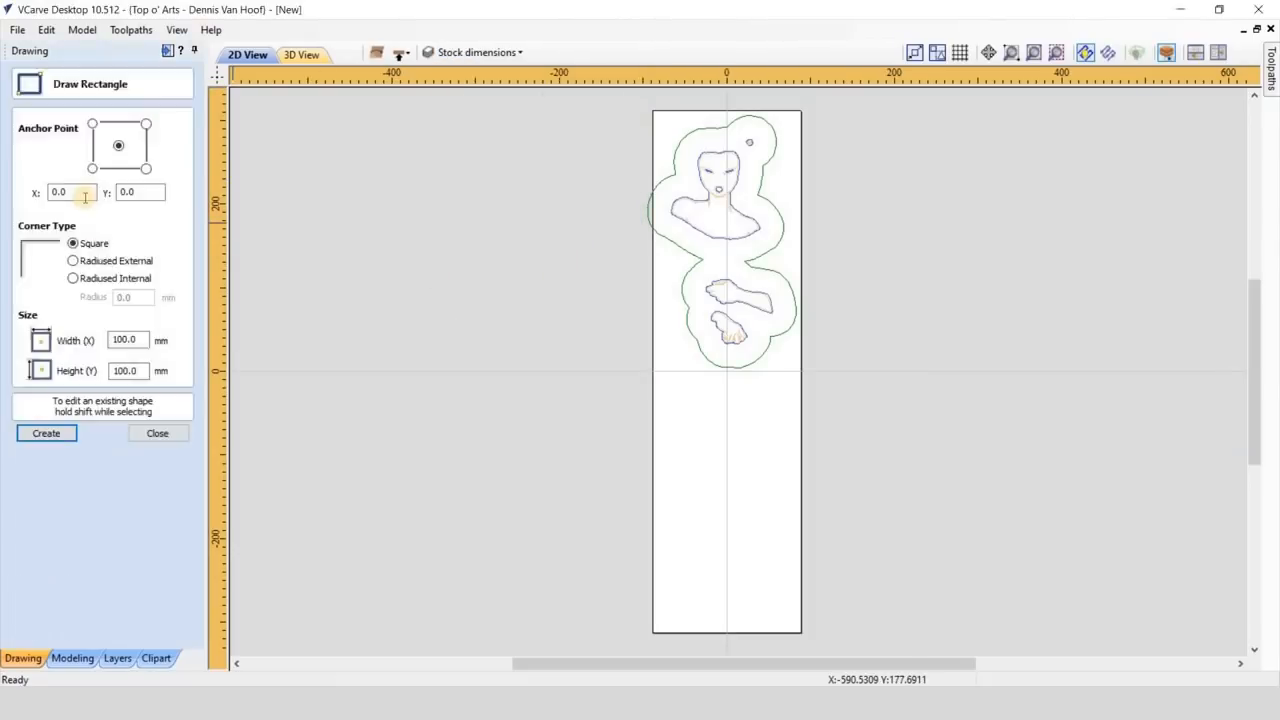
{"action": "double_click", "coordinate": [128, 340]}
{"action": "type", "text": "150"}
{"action": "left_click", "coordinate": [127, 370]}
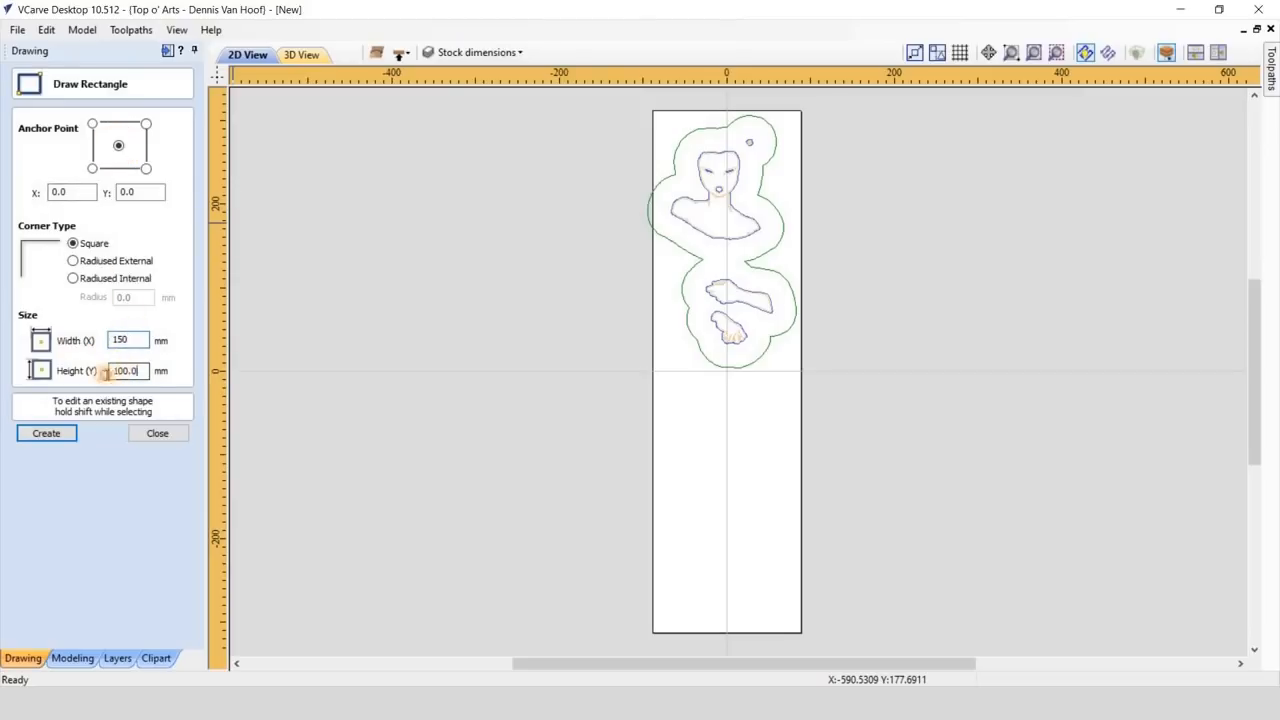
{"action": "left_click", "coordinate": [46, 433]}
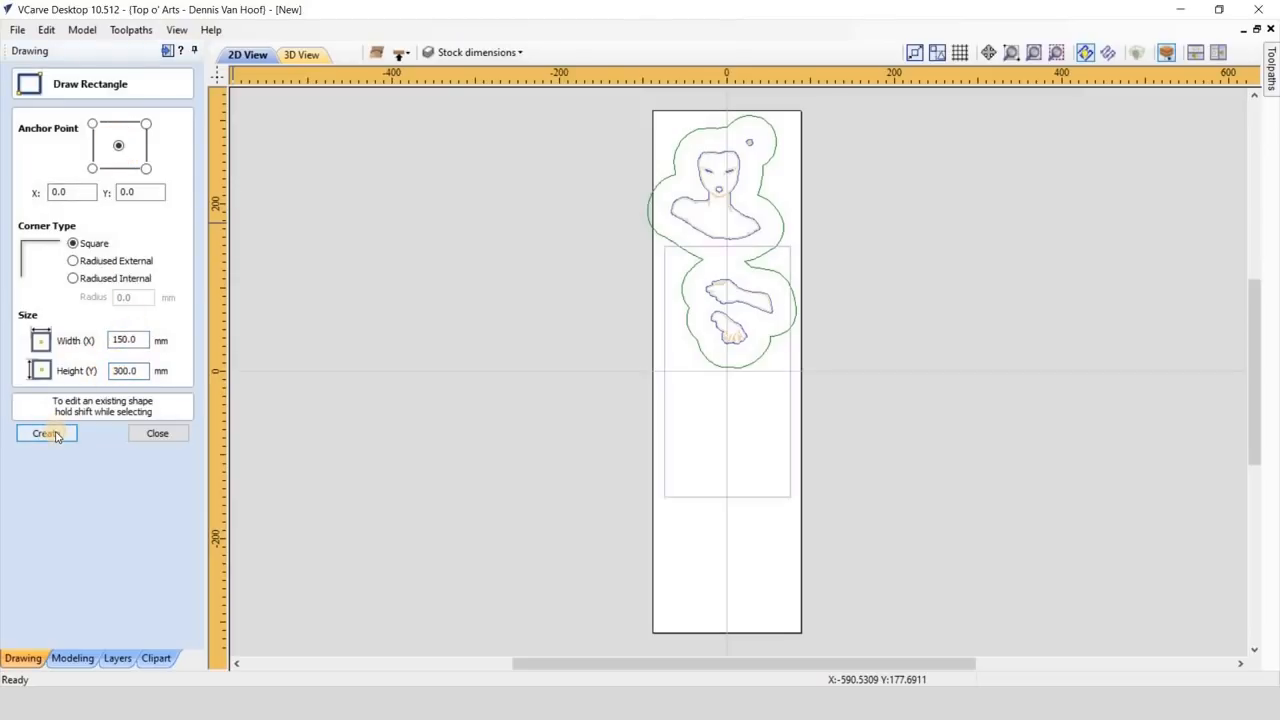
{"action": "left_click", "coordinate": [157, 433]}
- Centre the hard maple inlay vectors and their clean-up boundary in the material both horizontally and vertically
{"action": "left_click_drag", "start_coordinate": [590, 112], "coordinate": [843, 389]}
{"action": "left_click", "coordinate": [147, 283]}
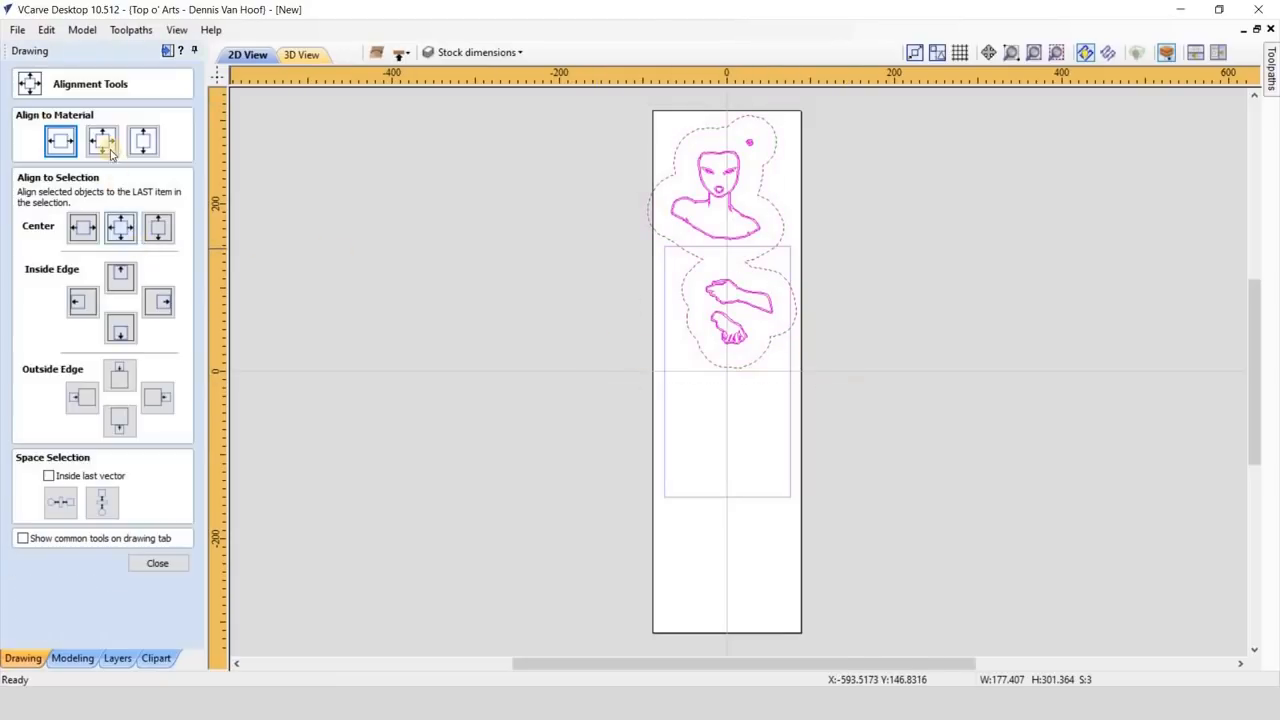
{"action": "left_click", "coordinate": [102, 140]}
{"action": "left_click", "coordinate": [157, 563]}
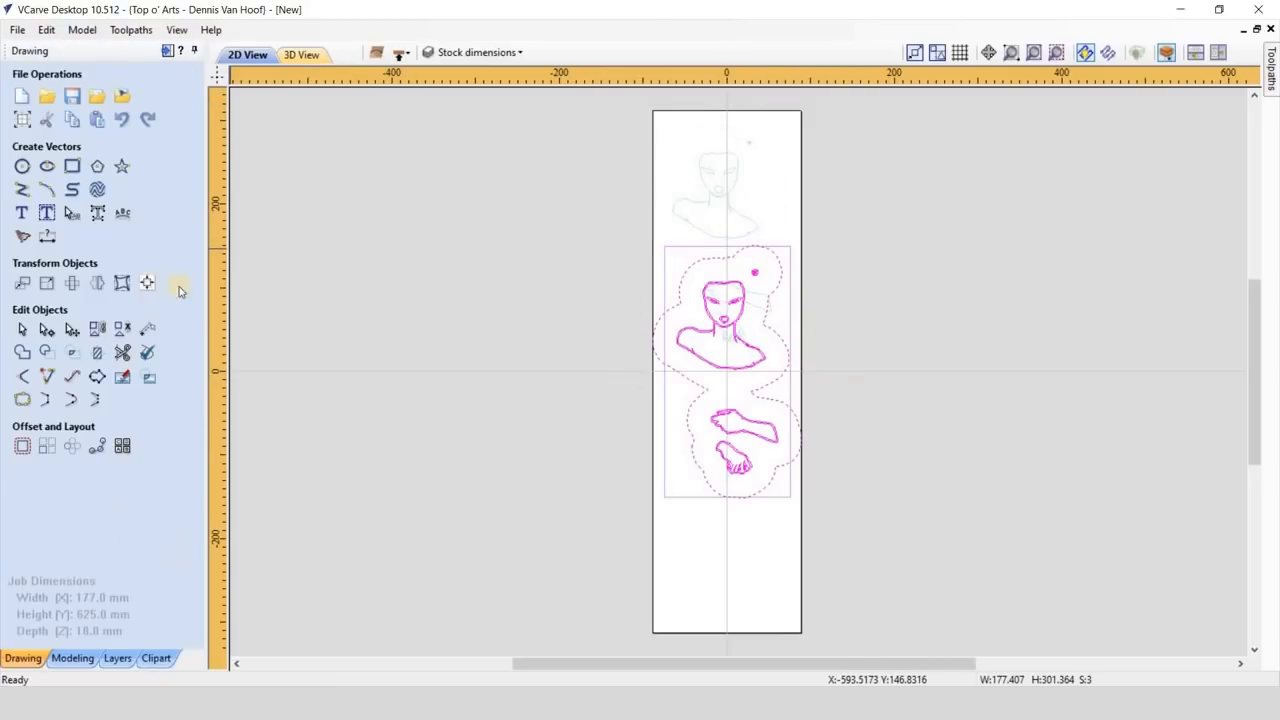
- Start a 2D profile toolpath on the stock rectangle with an 18 mm cut depth in a single pass
{"action": "left_click", "coordinate": [166, 51]}
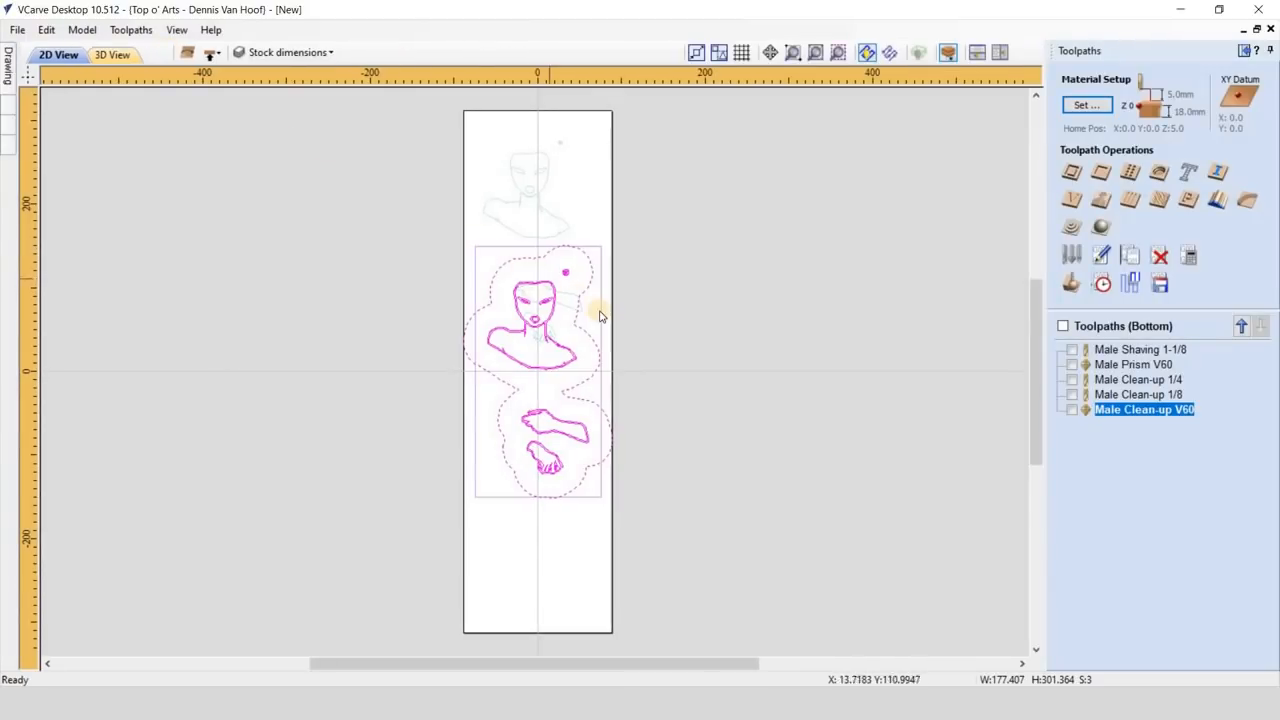
{"action": "left_click", "coordinate": [1071, 172]}
{"action": "left_click_drag", "start_coordinate": [1199, 137], "coordinate": [1176, 141]}
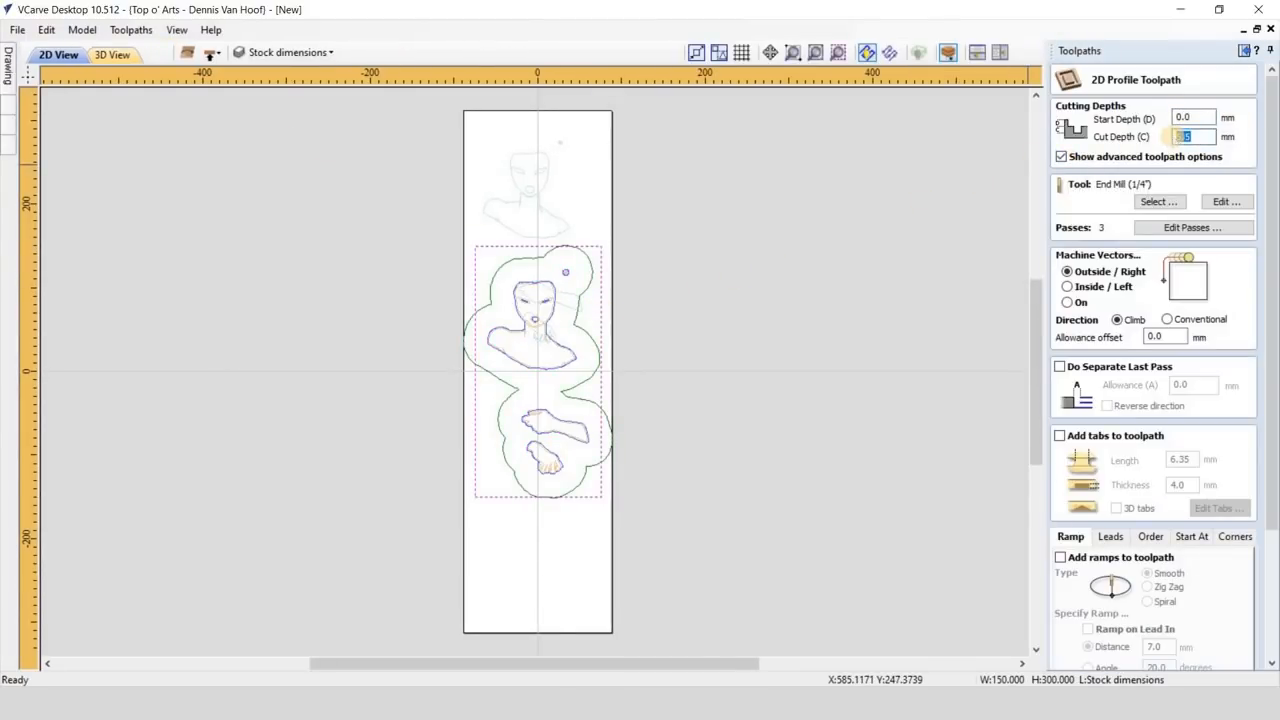
{"action": "left_click", "coordinate": [1190, 228]}
{"action": "left_click", "coordinate": [686, 561]}
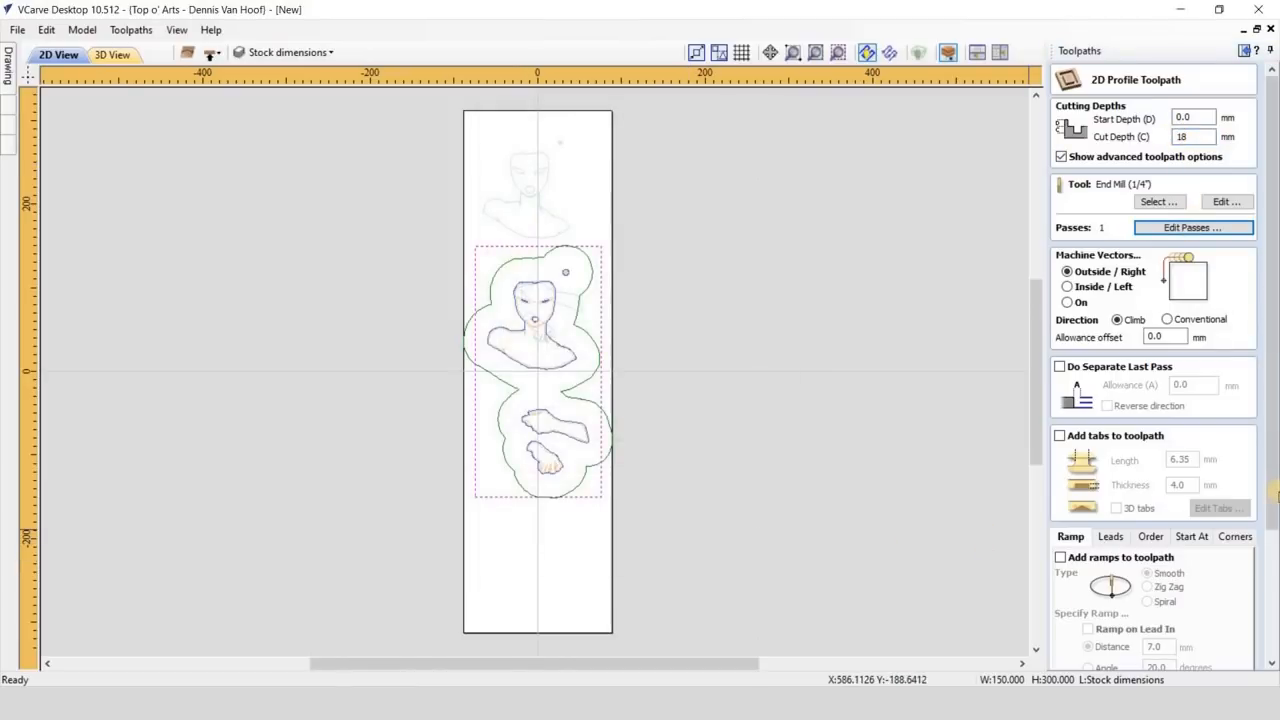
- Calculate the outside profile toolpath under the name "Stock visualization"
{"action": "left_click_drag", "start_coordinate": [1275, 492], "coordinate": [1275, 625]}
{"action": "left_click_drag", "start_coordinate": [1136, 627], "coordinate": [1009, 620]}
{"action": "type", "text": "Stock visualization"}
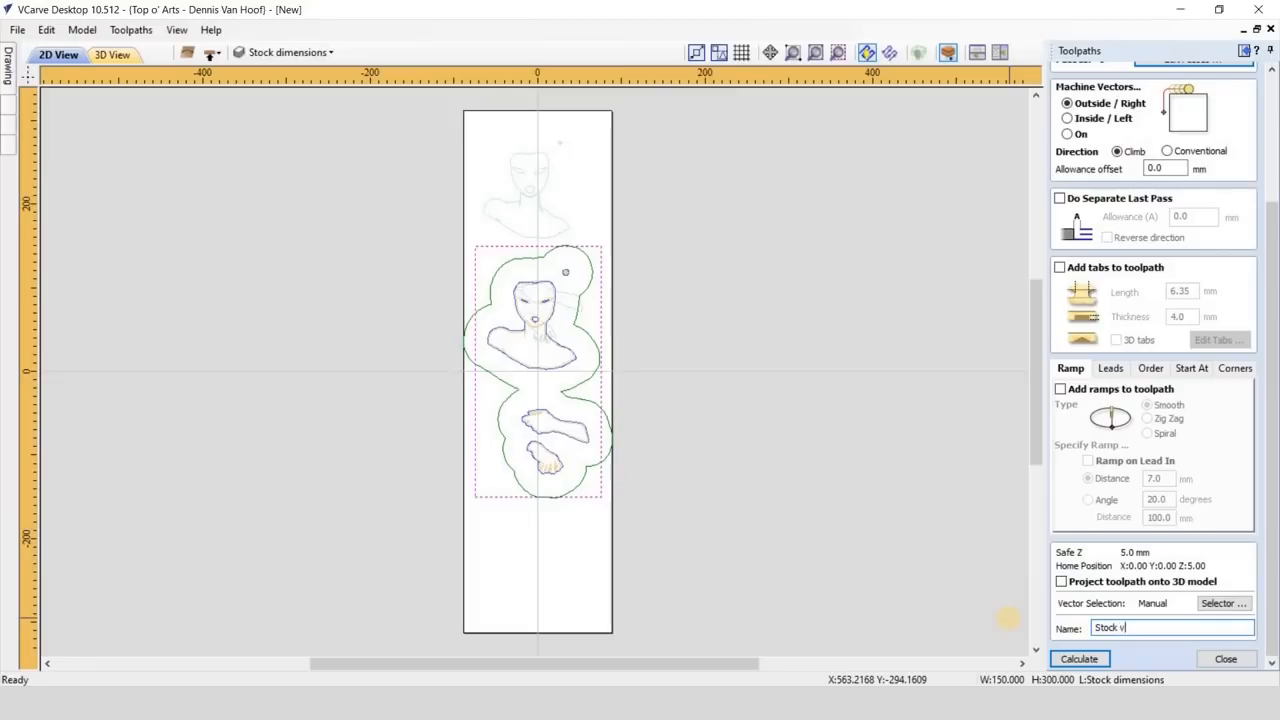
{"action": "left_click", "coordinate": [1062, 659]}
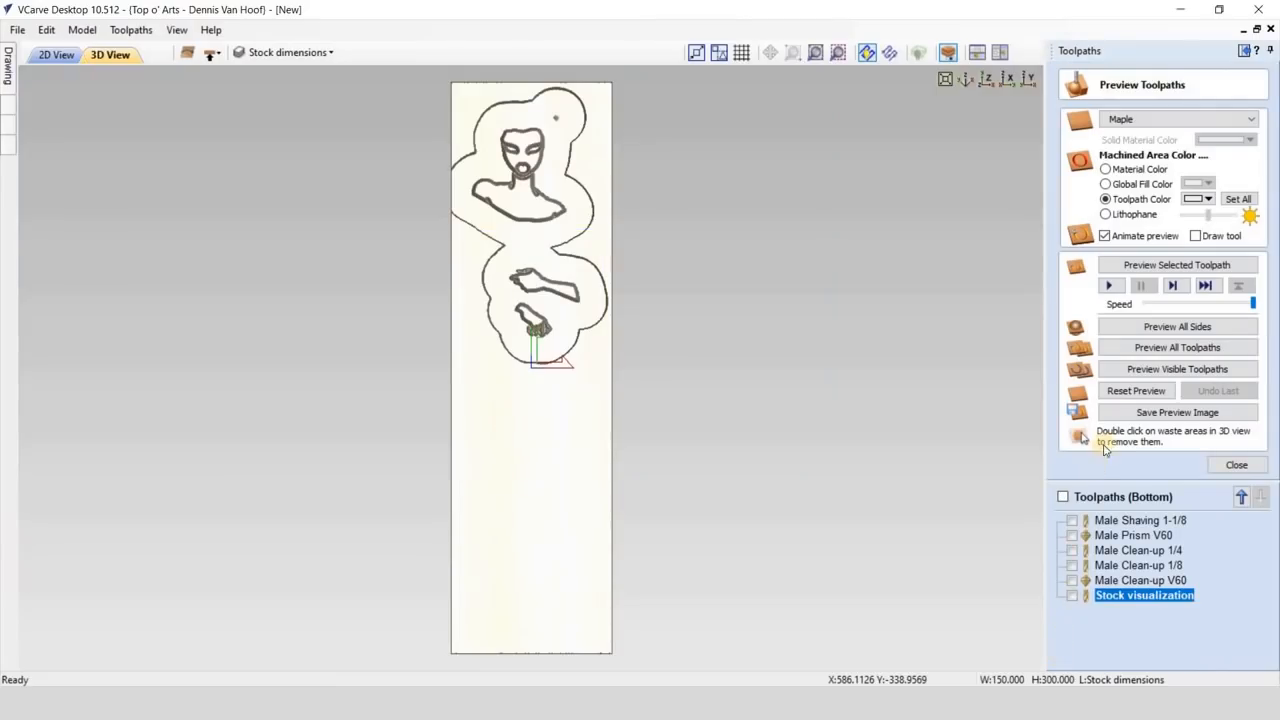
- Reset the toolpath preview and simulate only the Stock visualization cut
{"action": "left_click", "coordinate": [1131, 391]}
{"action": "left_click", "coordinate": [1108, 286]}
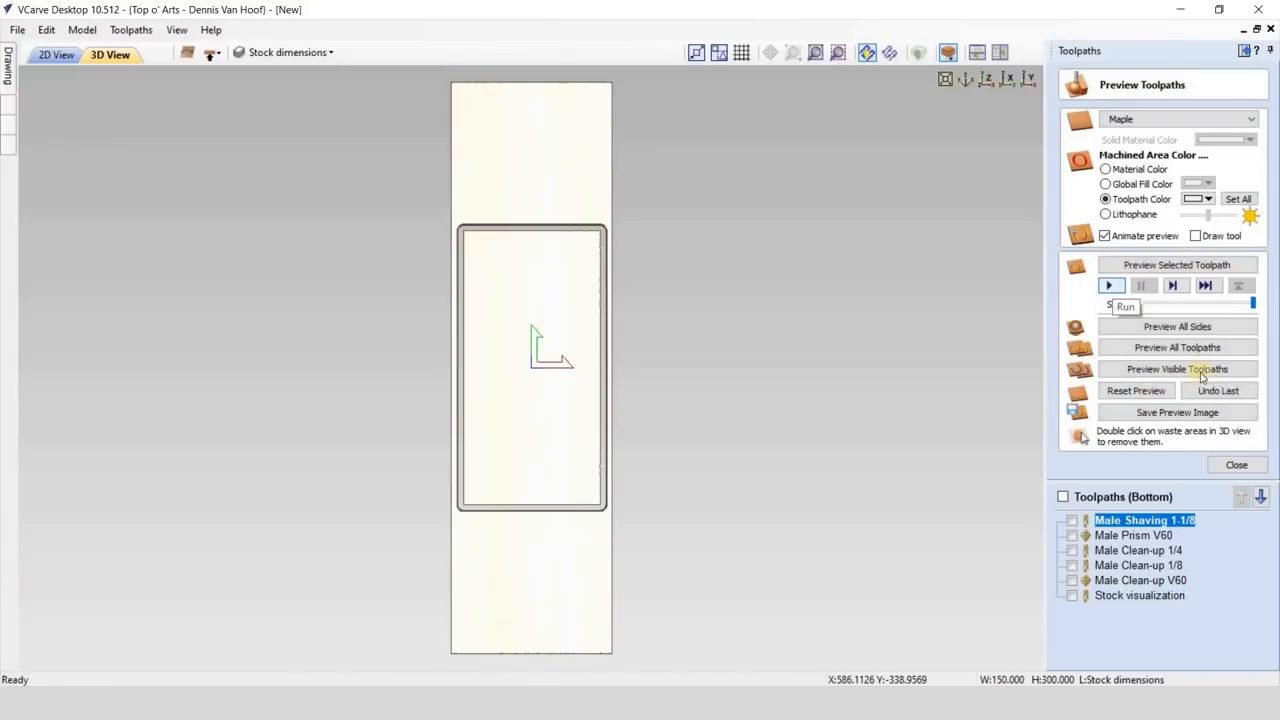
{"action": "left_click", "coordinate": [1236, 465]}
- Recalculate all toolpaths for the centred vectors and hide all toolpath lines
{"action": "left_click", "coordinate": [1188, 257]}
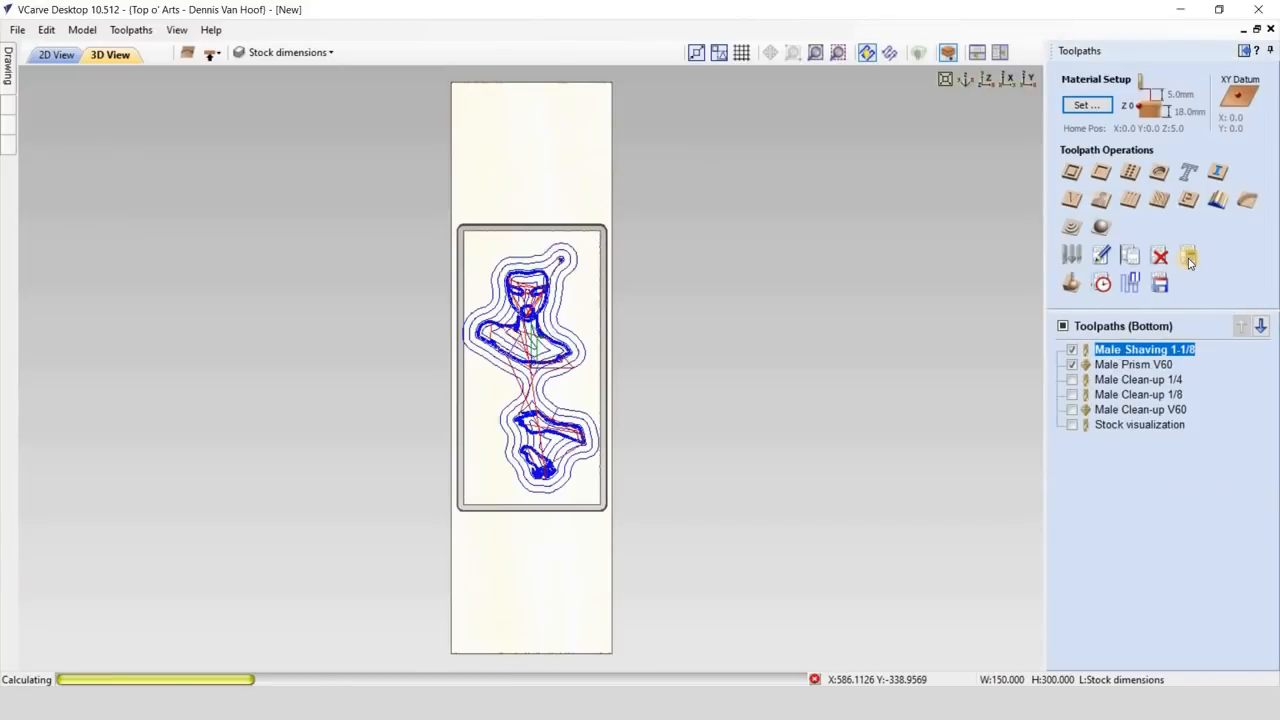
{"action": "left_click", "coordinate": [616, 365]}
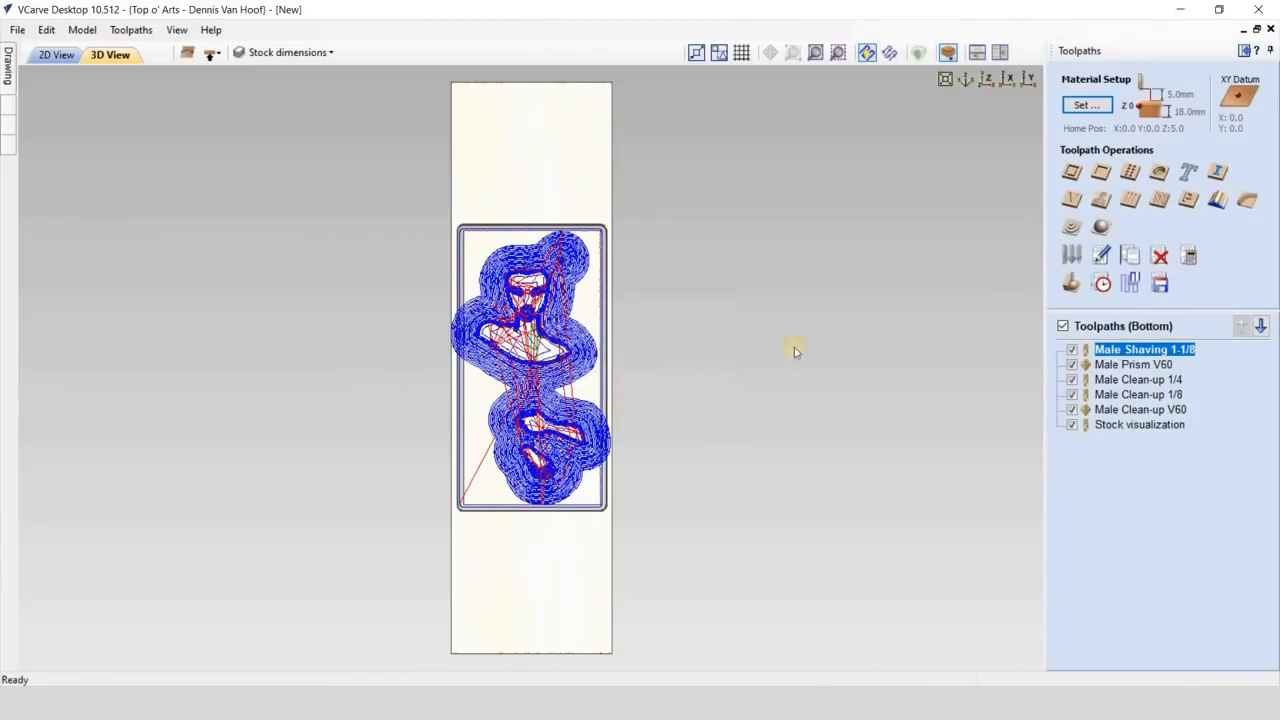
{"action": "left_click", "coordinate": [1064, 325]}
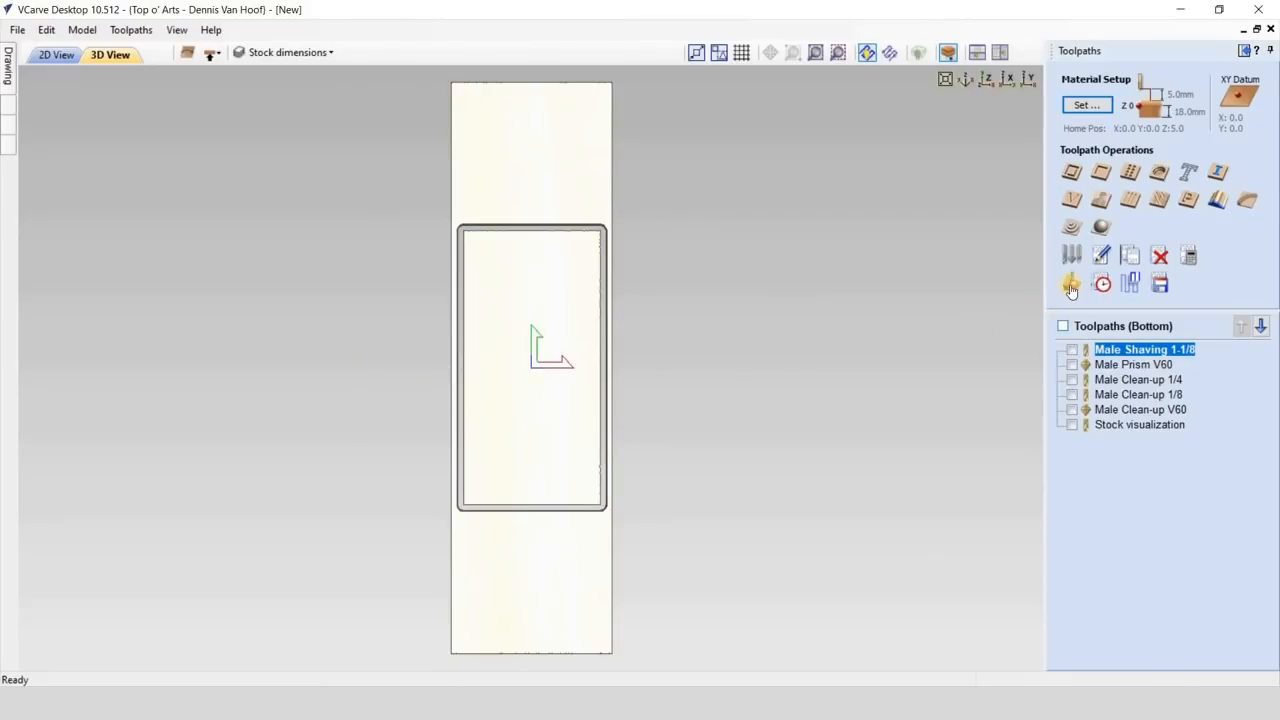
- Preview the male shaving, prism and three clean-up toolpaths in order within the stock outline and inspect the carved piece in 3D
{"action": "left_click", "coordinate": [1071, 285]}
{"action": "left_click", "coordinate": [1110, 287]}
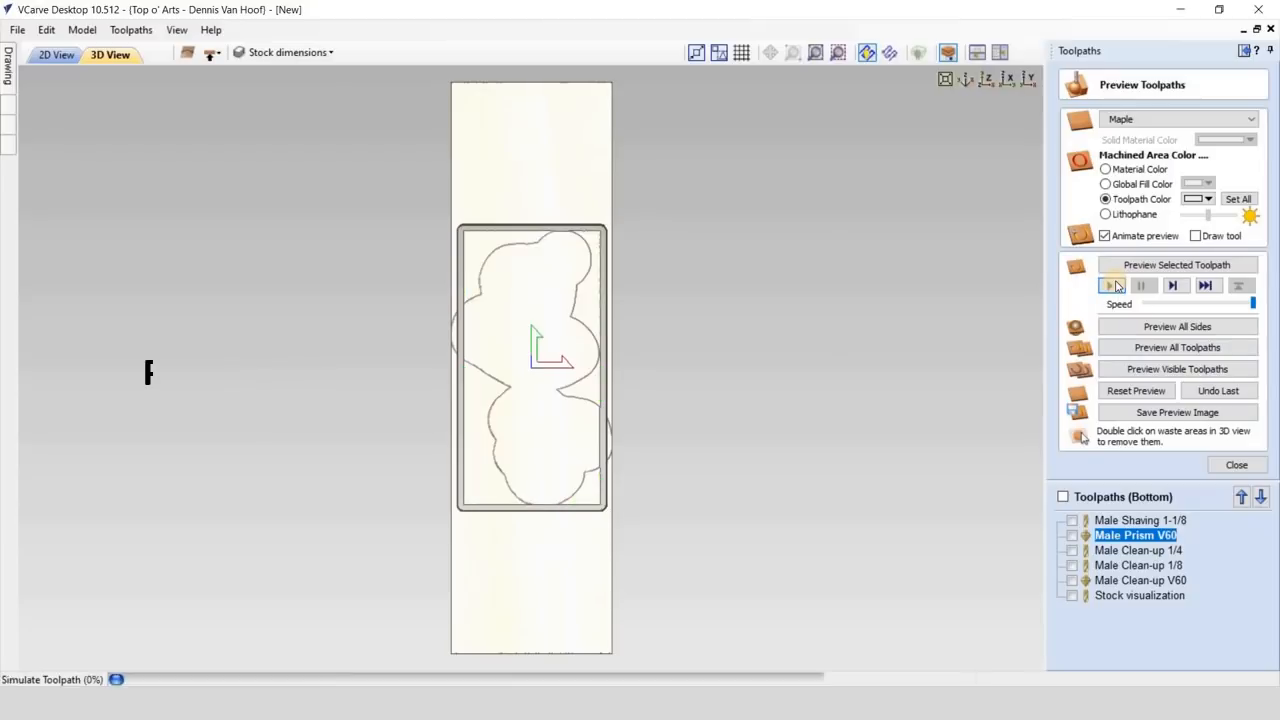
{"action": "left_click", "coordinate": [1124, 550]}
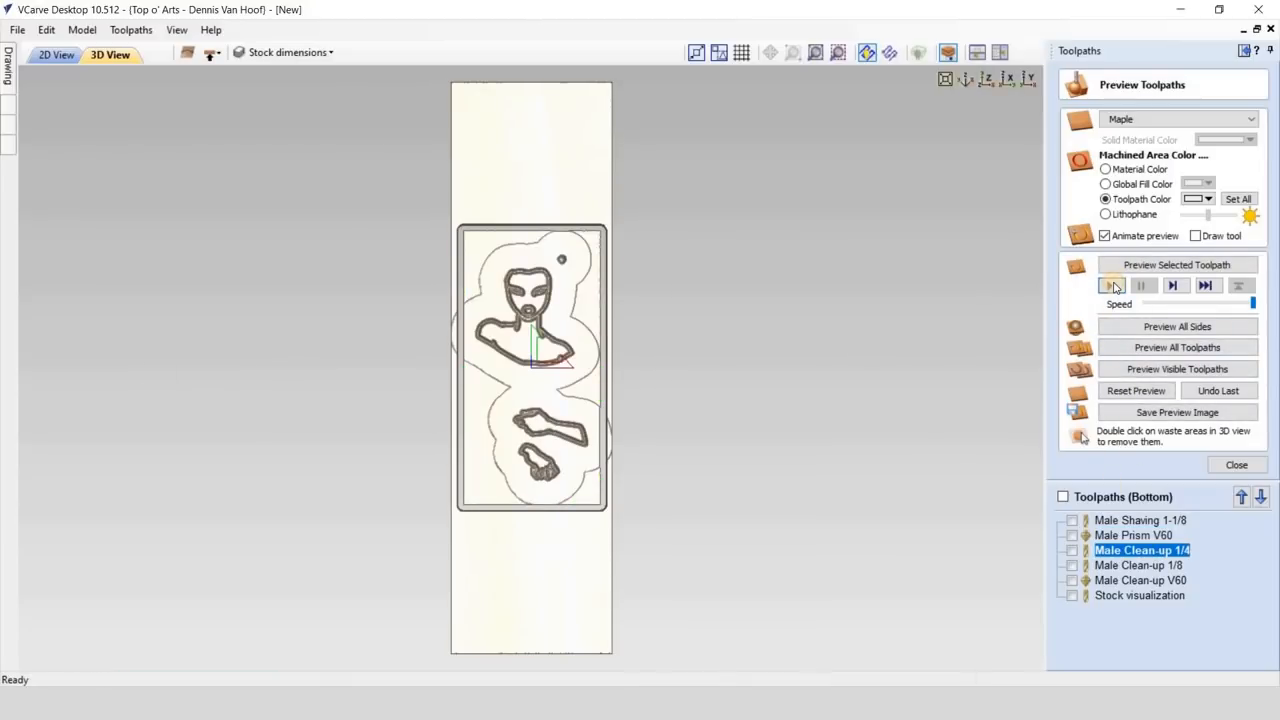
{"action": "left_click", "coordinate": [1110, 286]}
{"action": "left_click", "coordinate": [1128, 564]}
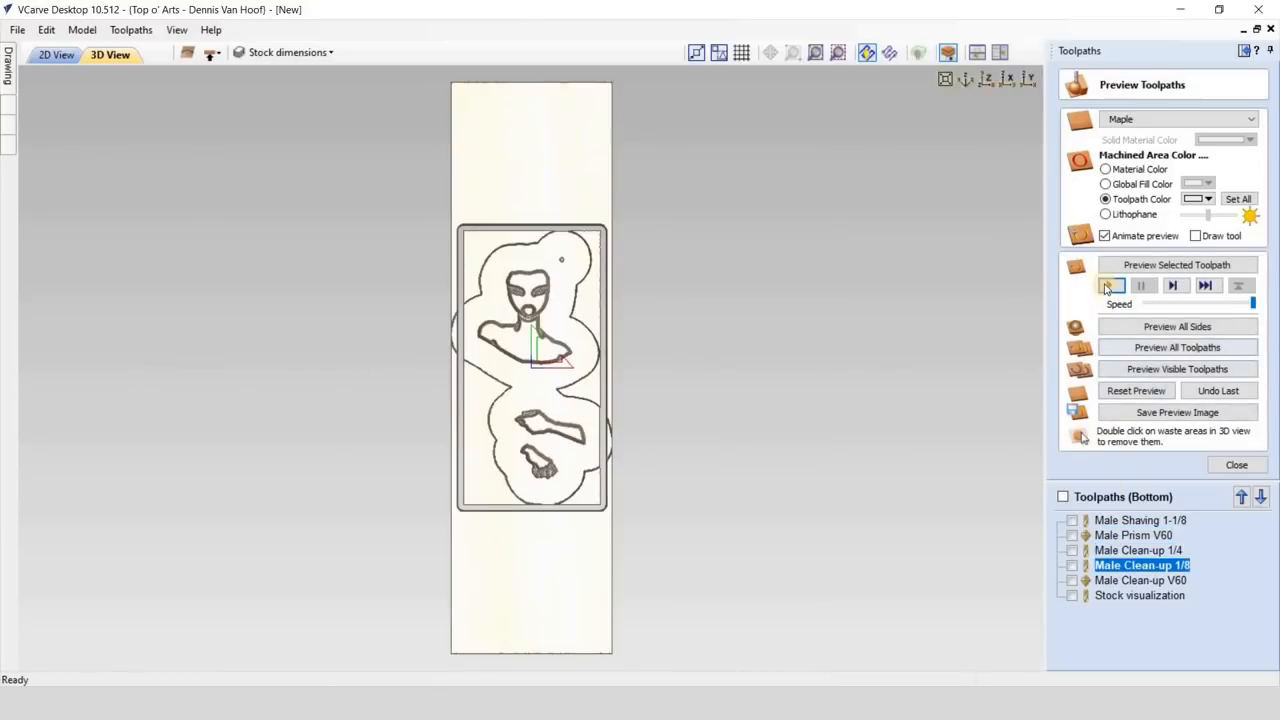
{"action": "left_click", "coordinate": [1134, 580]}
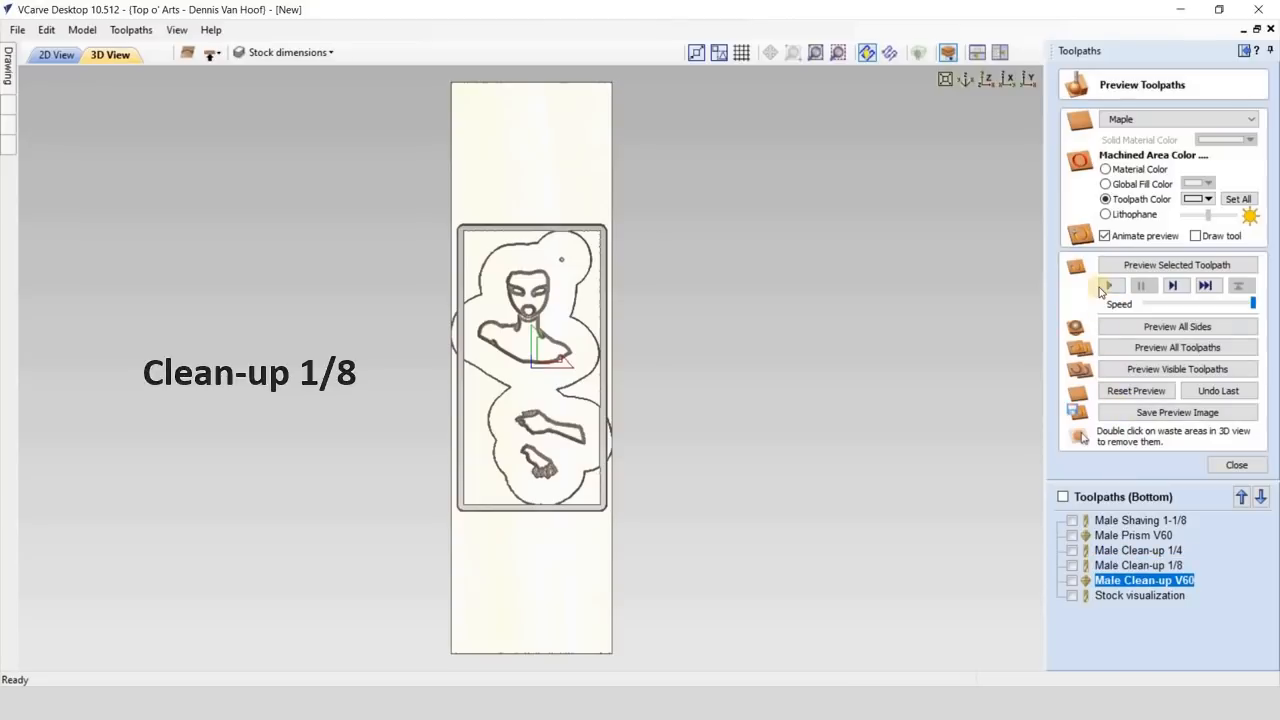
{"action": "left_click", "coordinate": [1108, 286]}
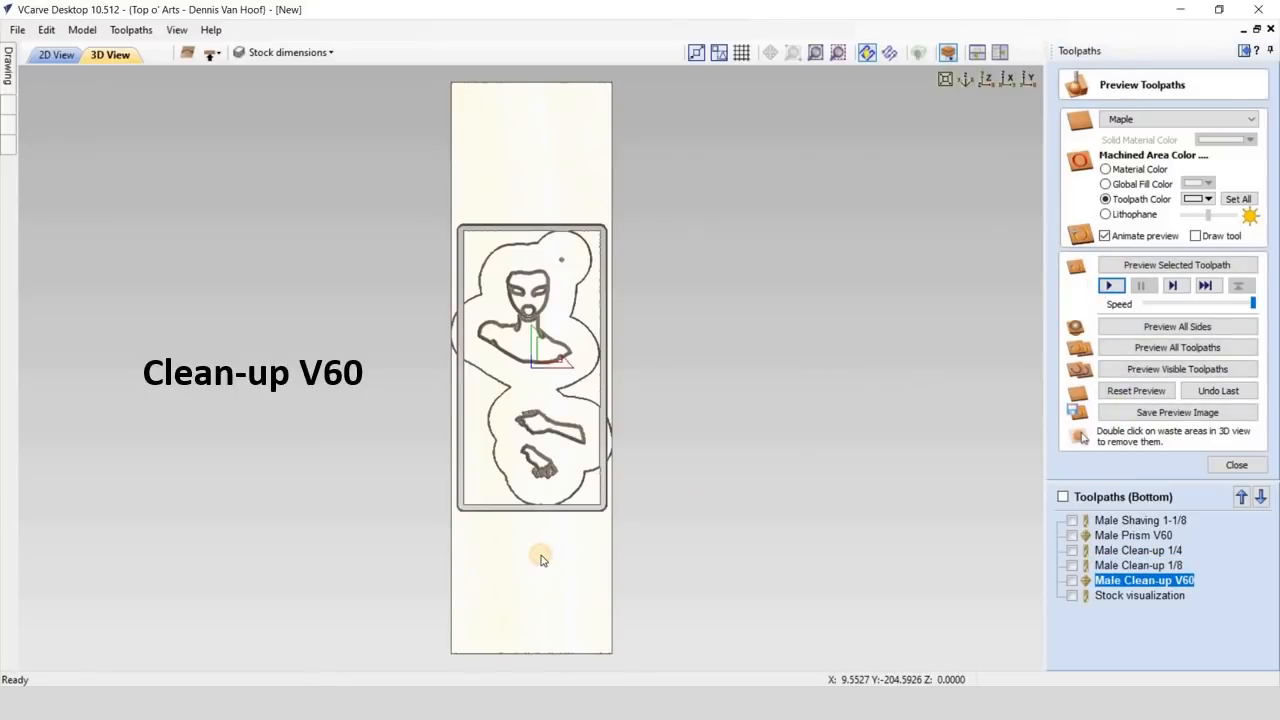
{"action": "mouse_move", "coordinate": [540, 557]}
{"action": "left_mouse_down"}
{"action": "mouse_move", "coordinate": [607, 461]}
{"action": "mouse_move", "coordinate": [558, 440]}
{"action": "left_mouse_up"}
{"action": "scroll", "coordinate": [558, 441], "scroll_direction": "up", "scroll_amount": 3}
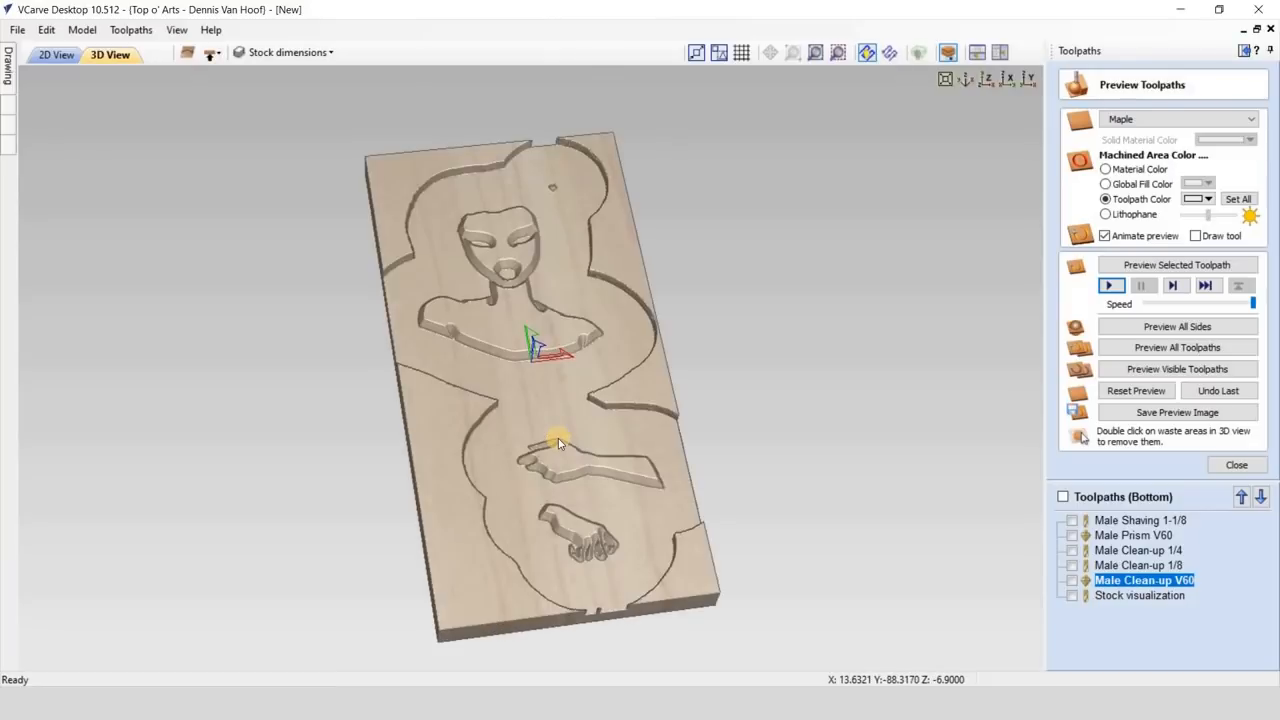